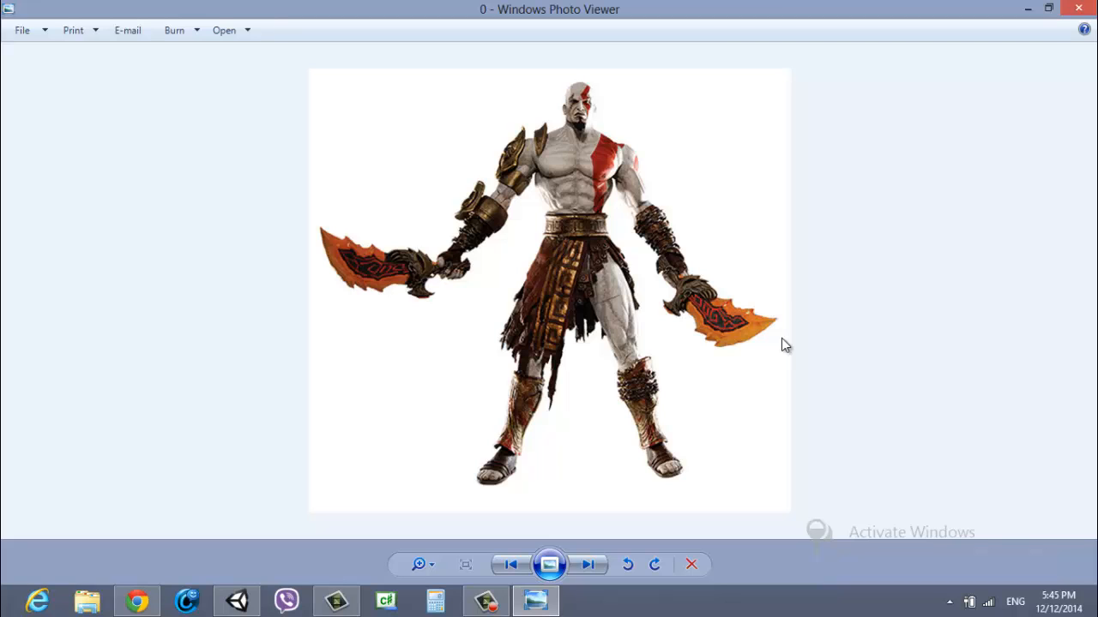
Look through the game character images in the photo viewer and close it.
left_click(588, 564)
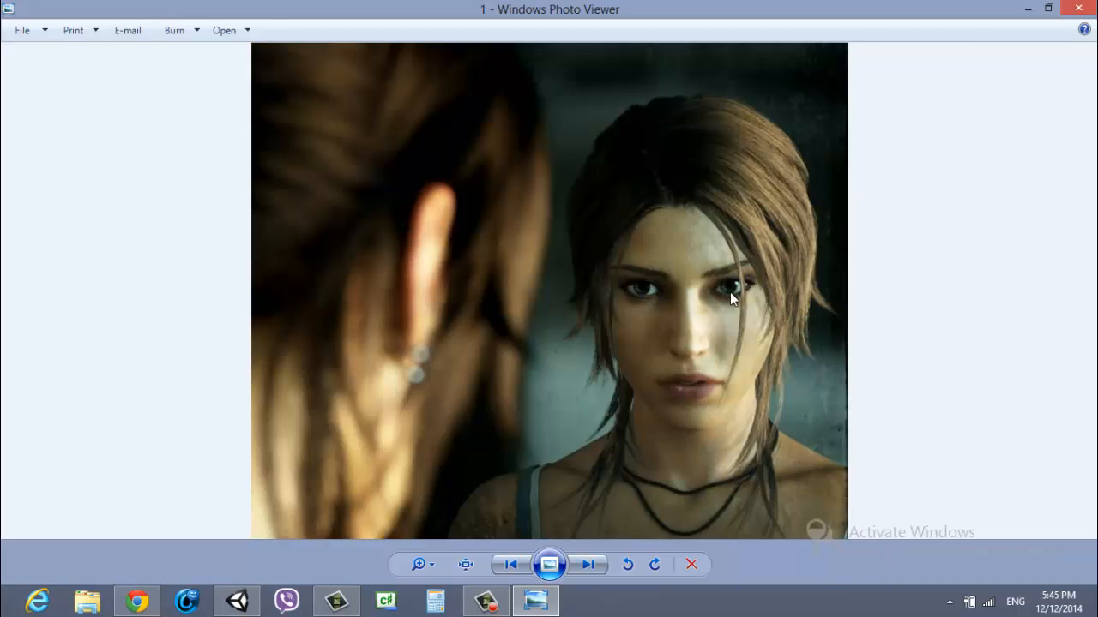
left_click(590, 562)
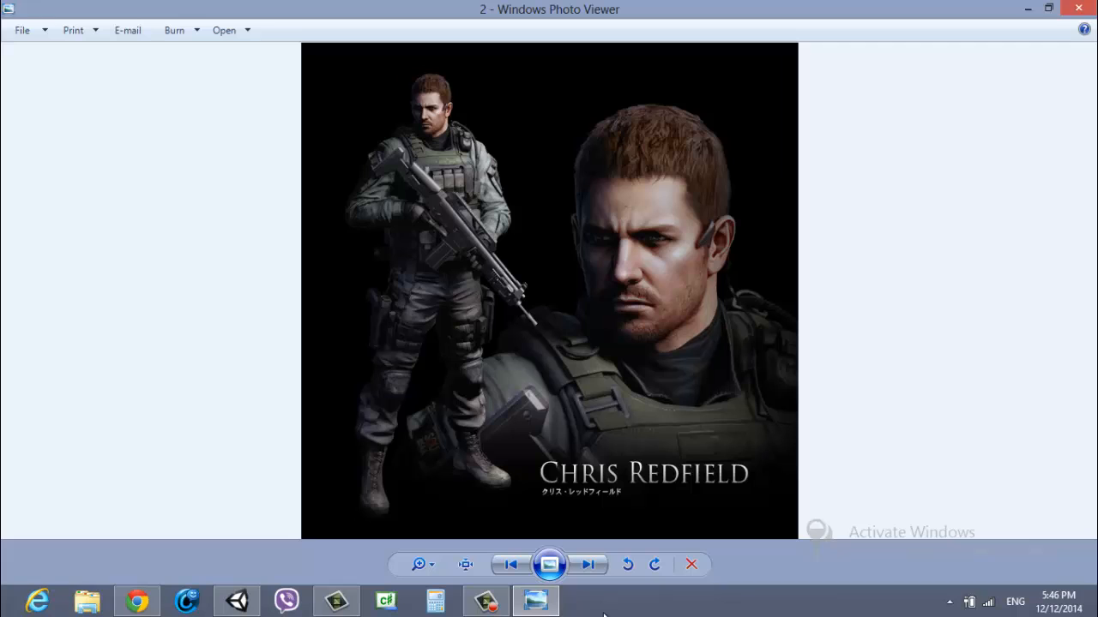
left_click(590, 565)
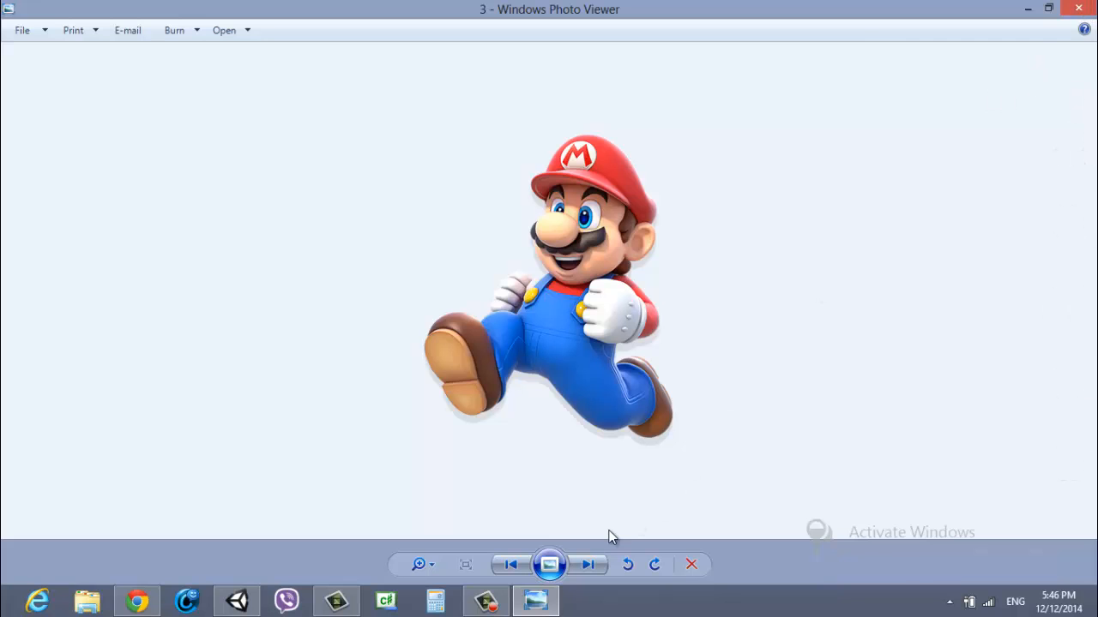
left_click(1071, 10)
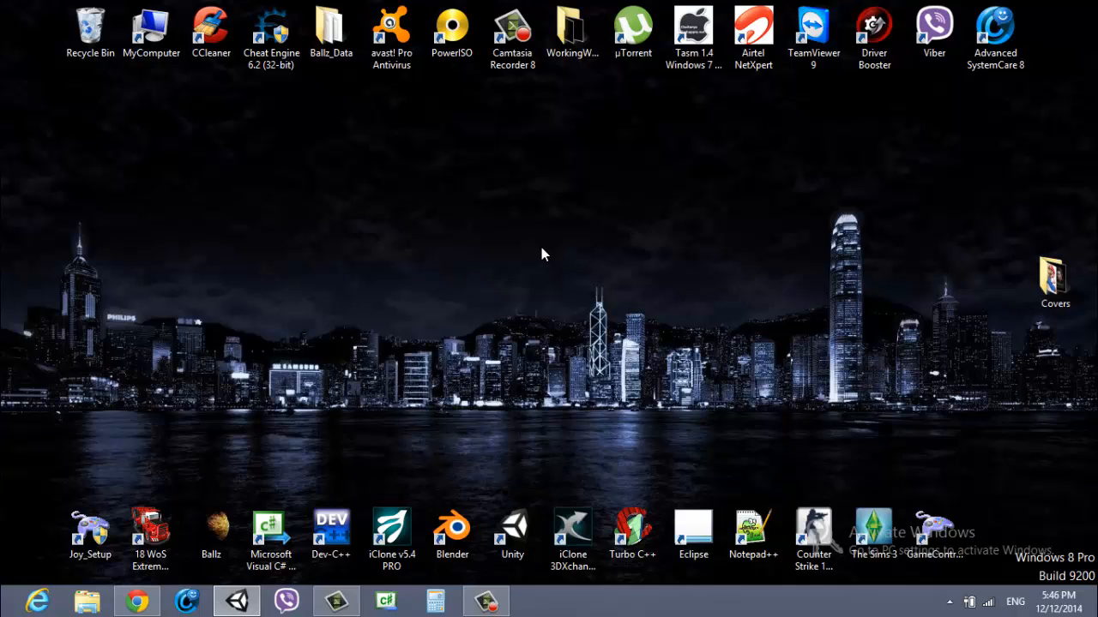
Switch to Chrome, search Google for "autodesk character generator" and open the Autodesk Character Generator site.
left_click(138, 601)
left_click(444, 302)
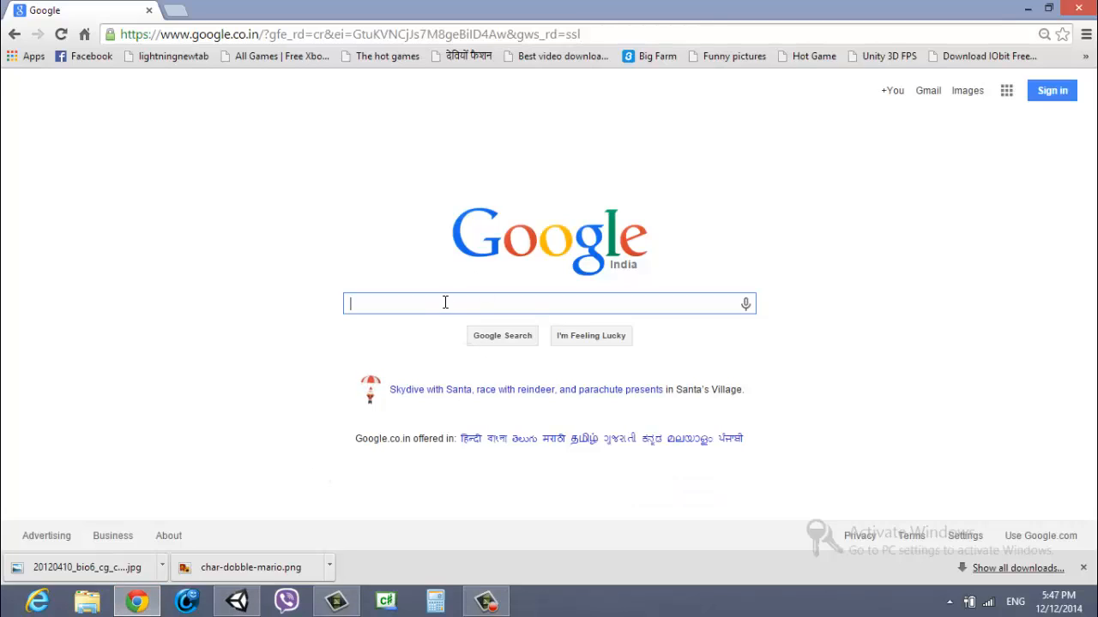
type("autodesk ")
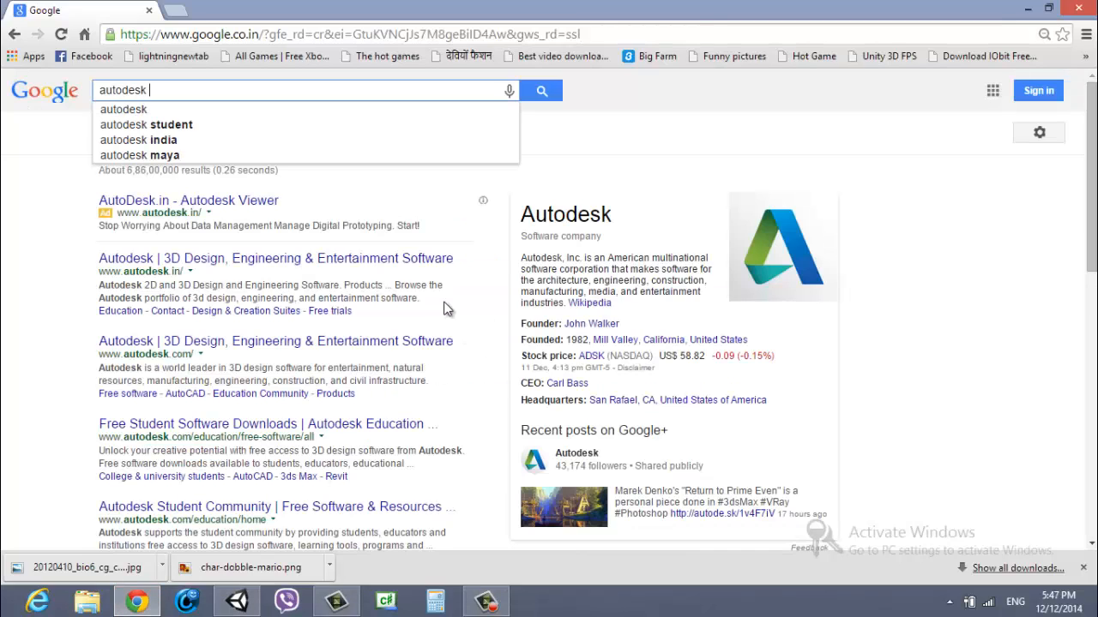
type("charactor")
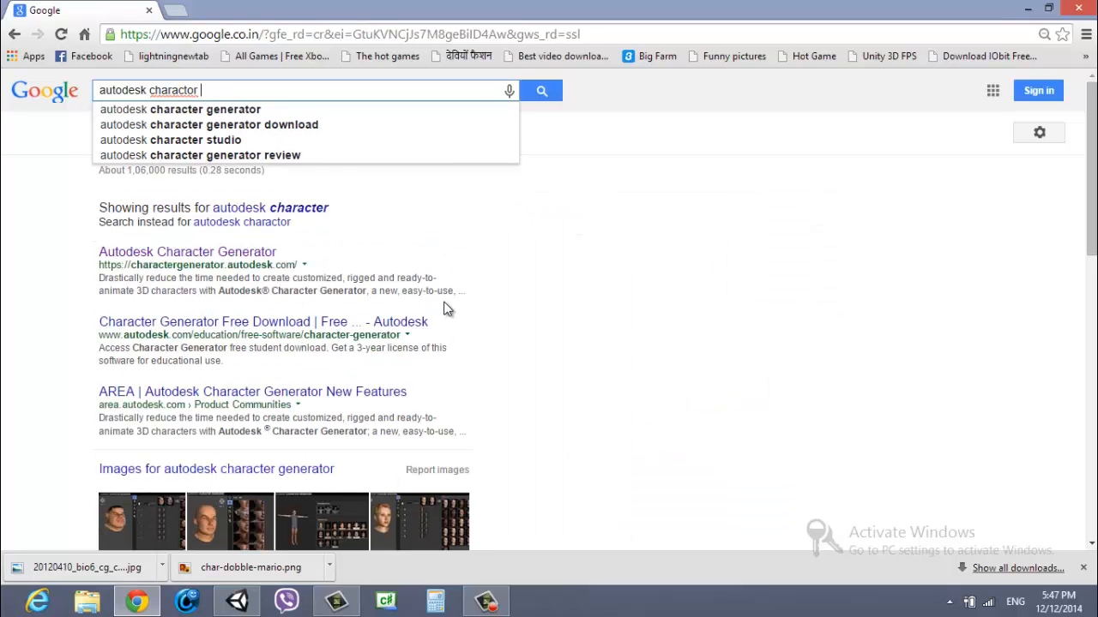
key("Down")
key("Return")
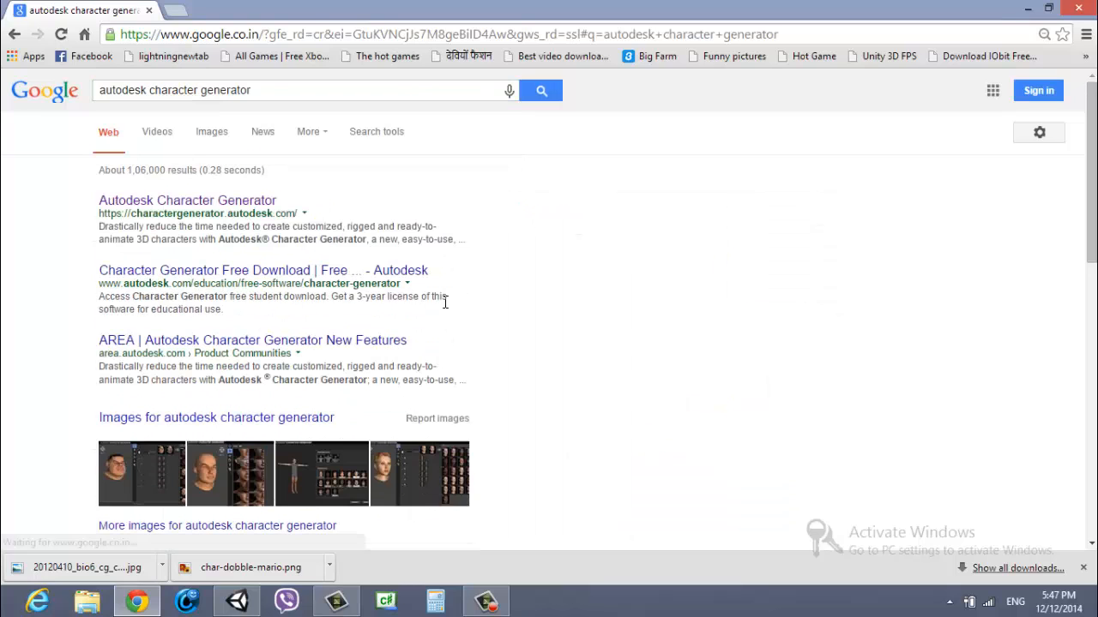
left_click(248, 200)
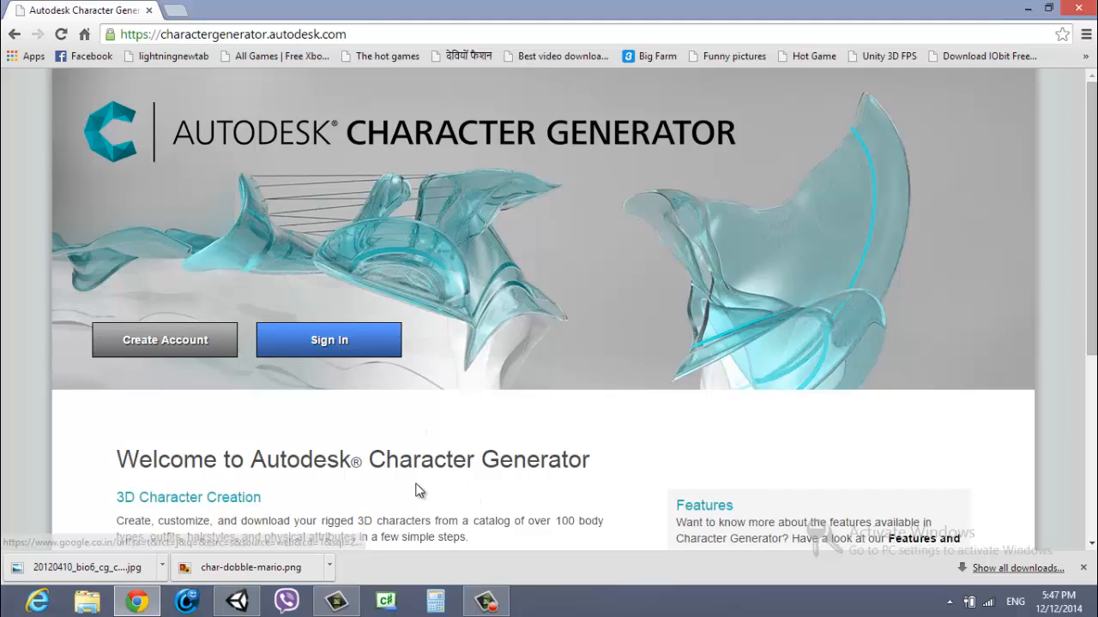
Examine the fields of the Autodesk account creation form and close it without filling anything in.
left_click(170, 350)
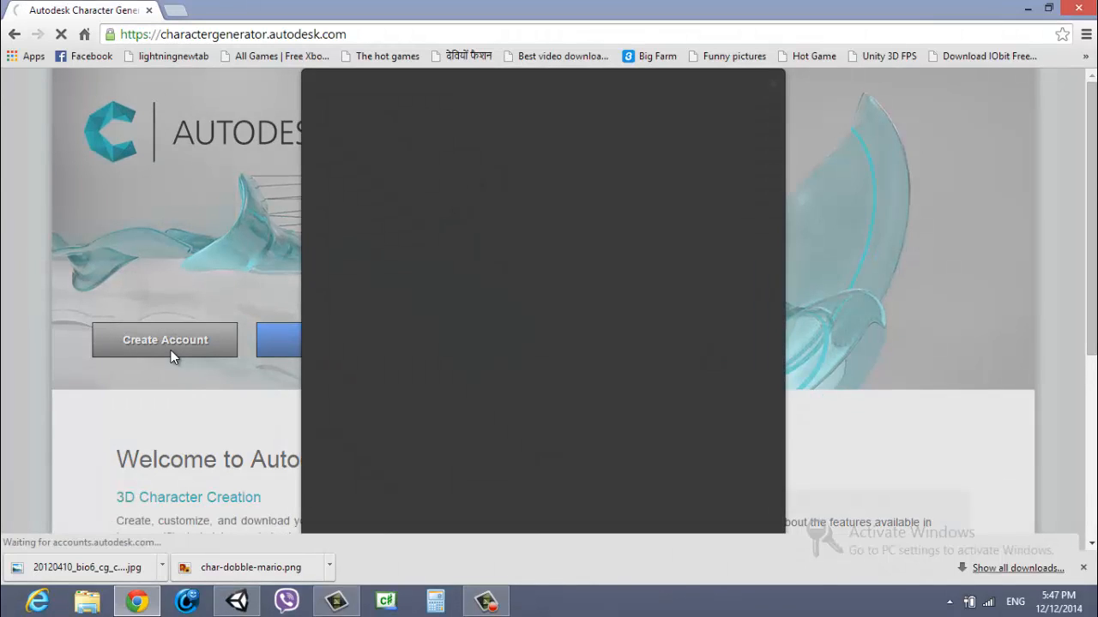
scroll(546, 403, "down", 2)
scroll(515, 407, "up", 1)
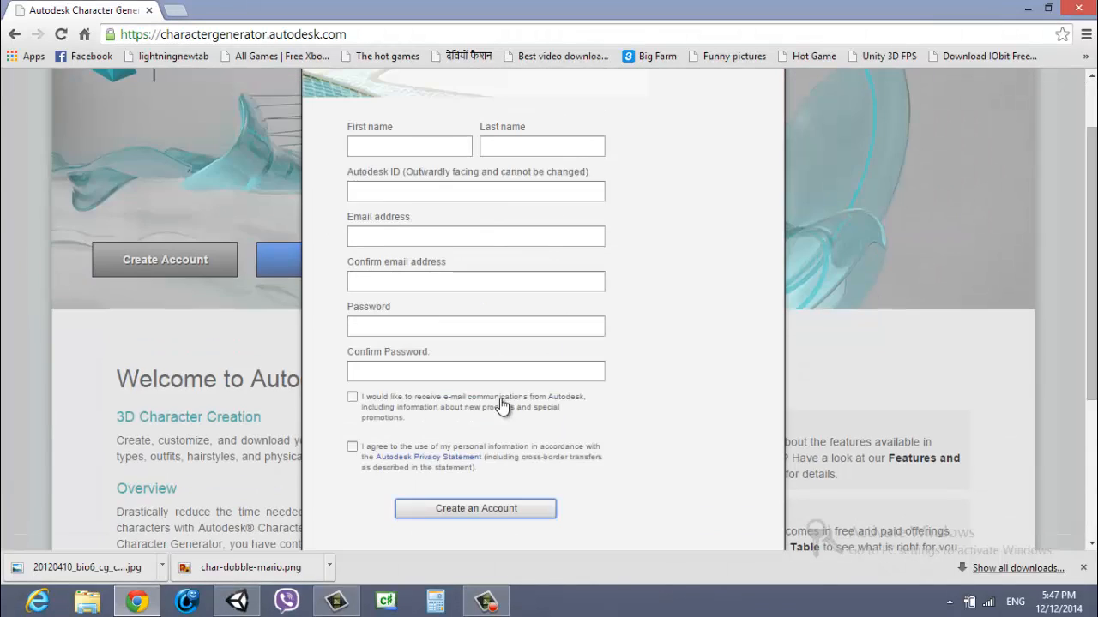
scroll(532, 232, "up", 1)
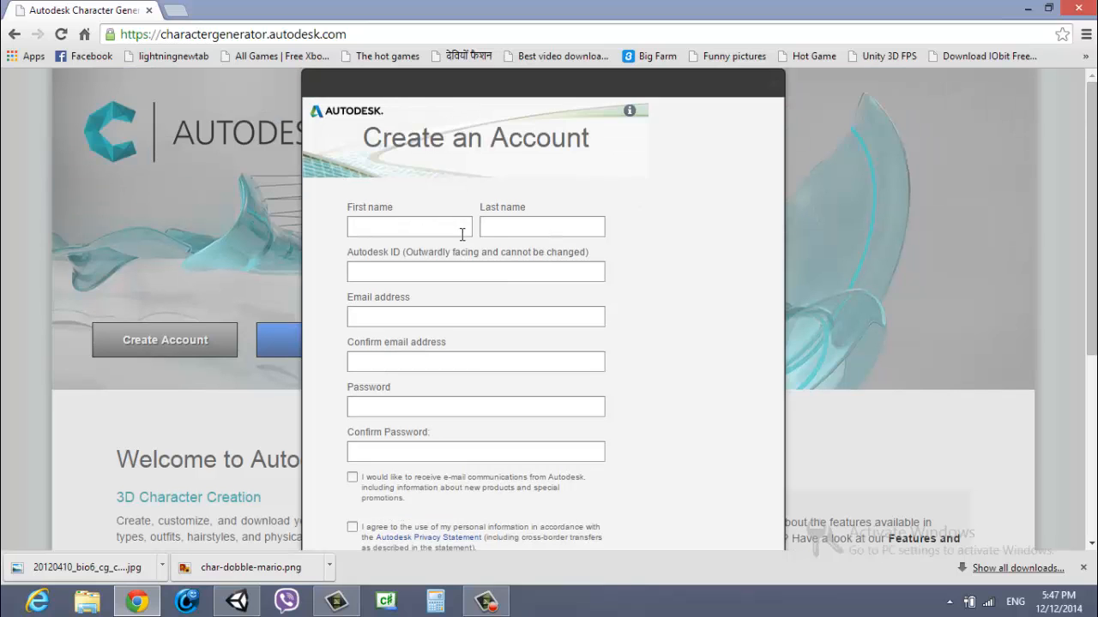
left_click(774, 84)
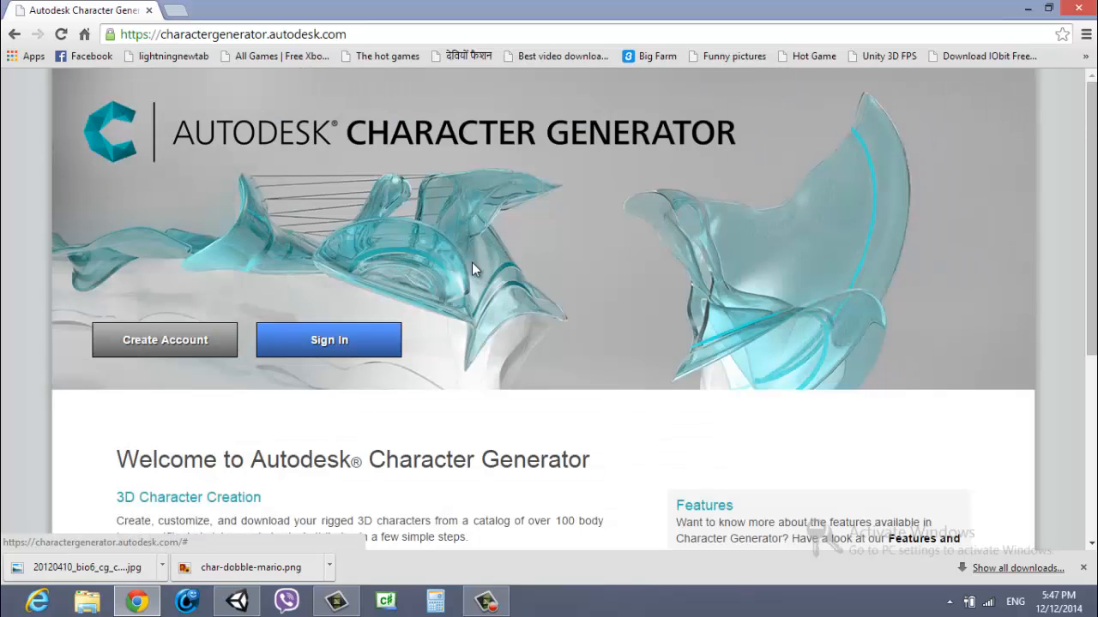
Sign in to Character Generator and start customizing a new Standard-style character based on Default Male.
left_click(357, 341)
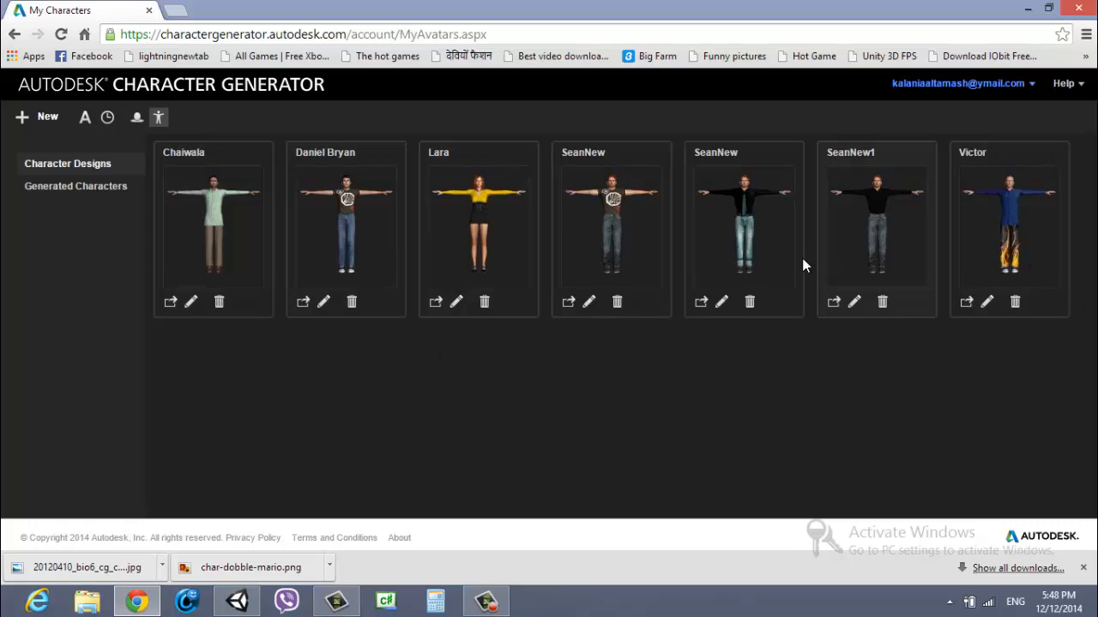
left_click(45, 125)
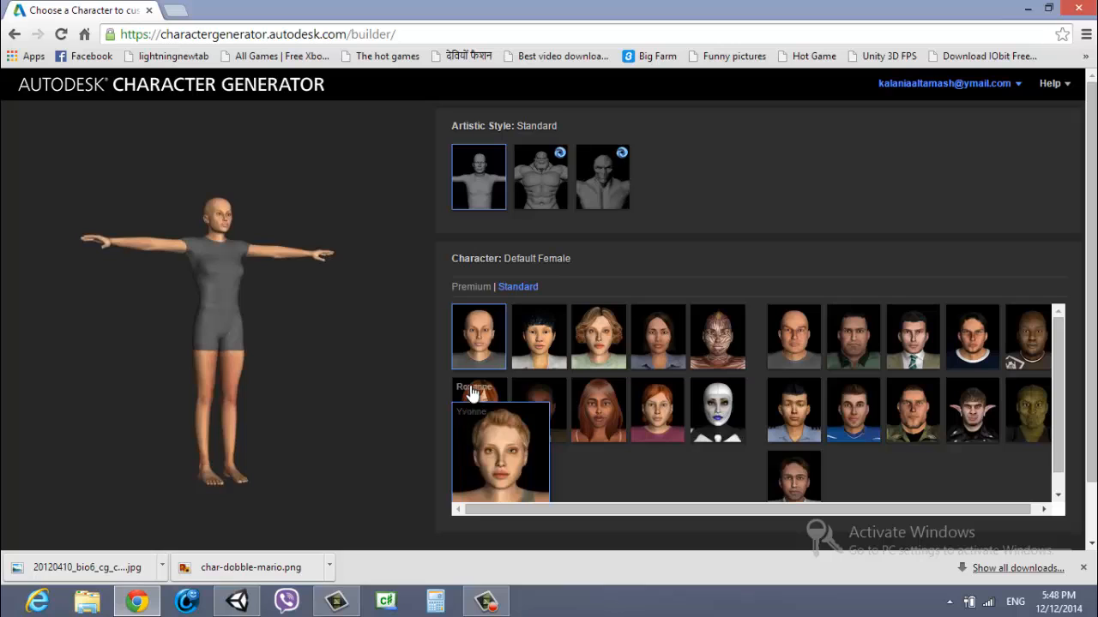
left_click(794, 351)
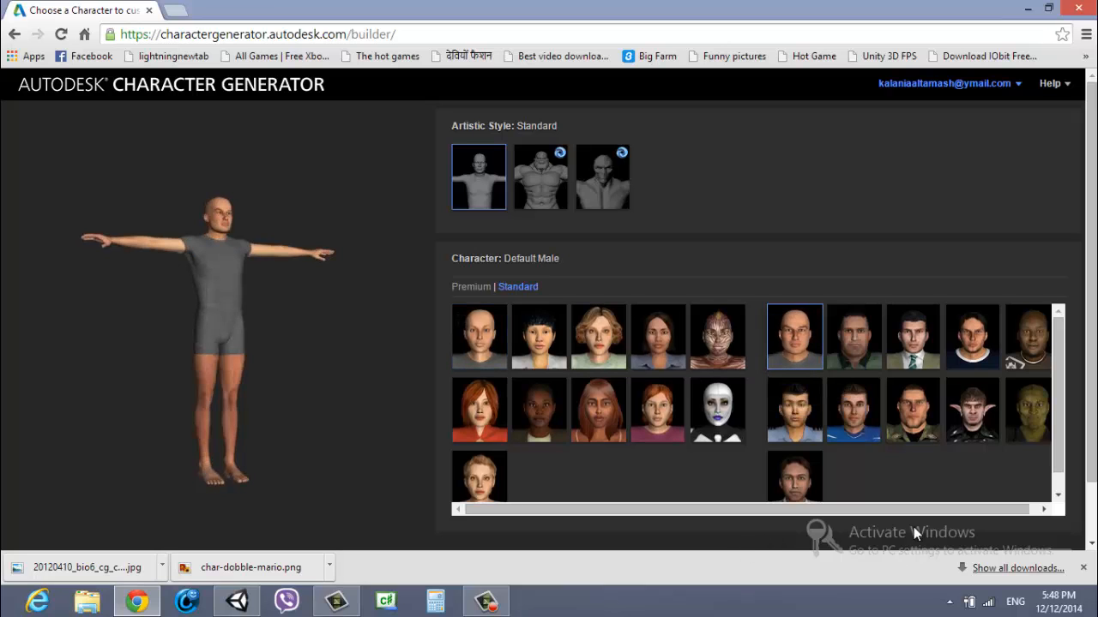
scroll(913, 527, "down", 1)
left_click(960, 495)
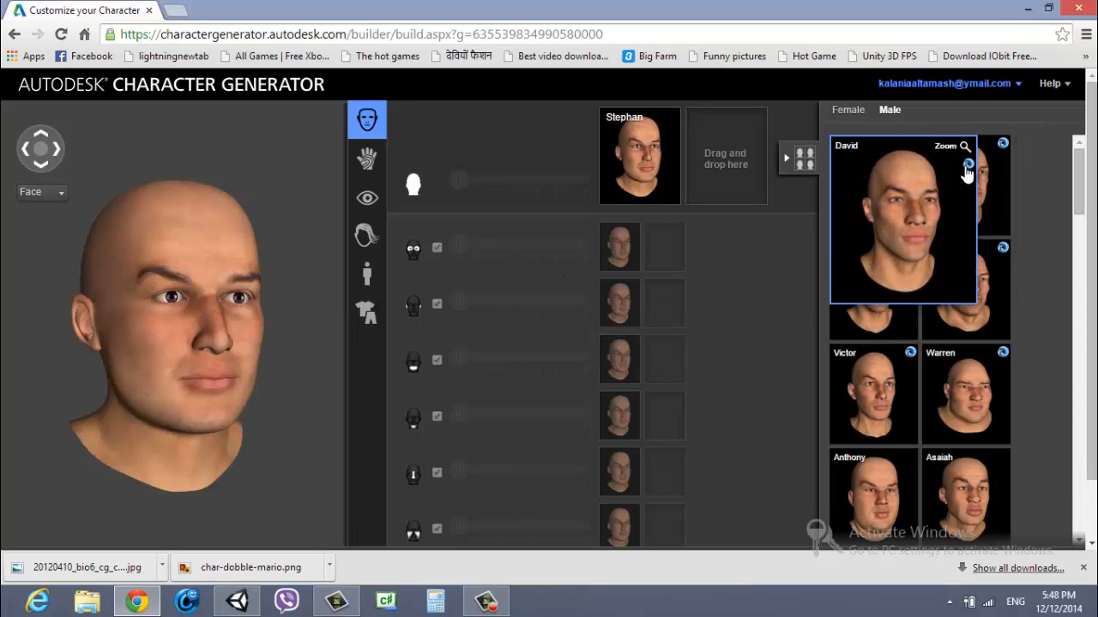
Browse the male face library and replace the character's base face with Luke.
mouse_move(977, 162)
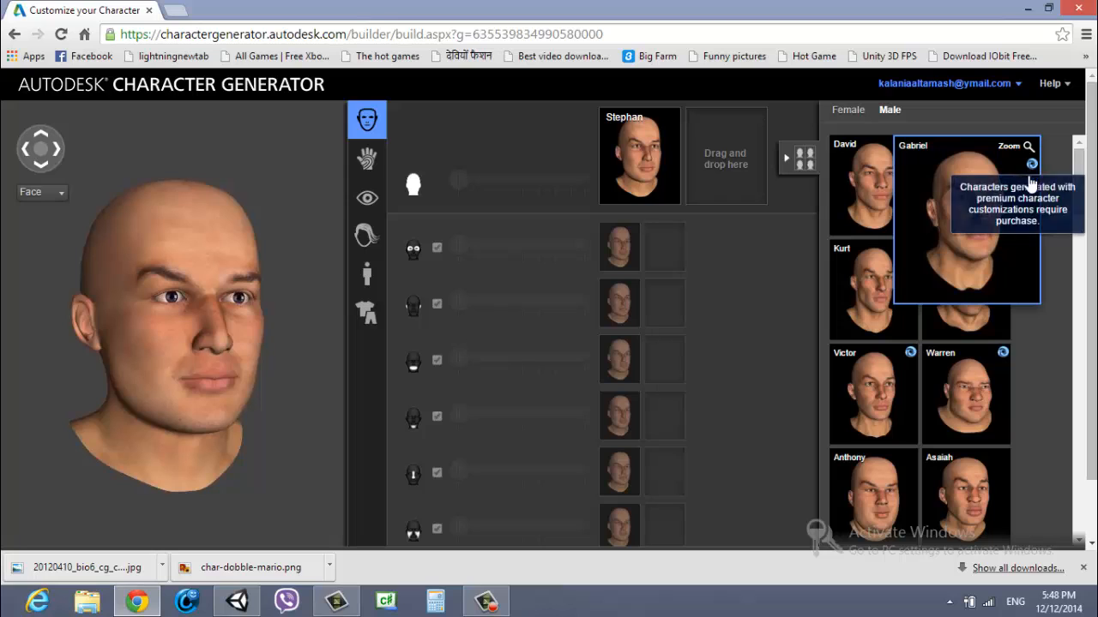
mouse_move(1013, 313)
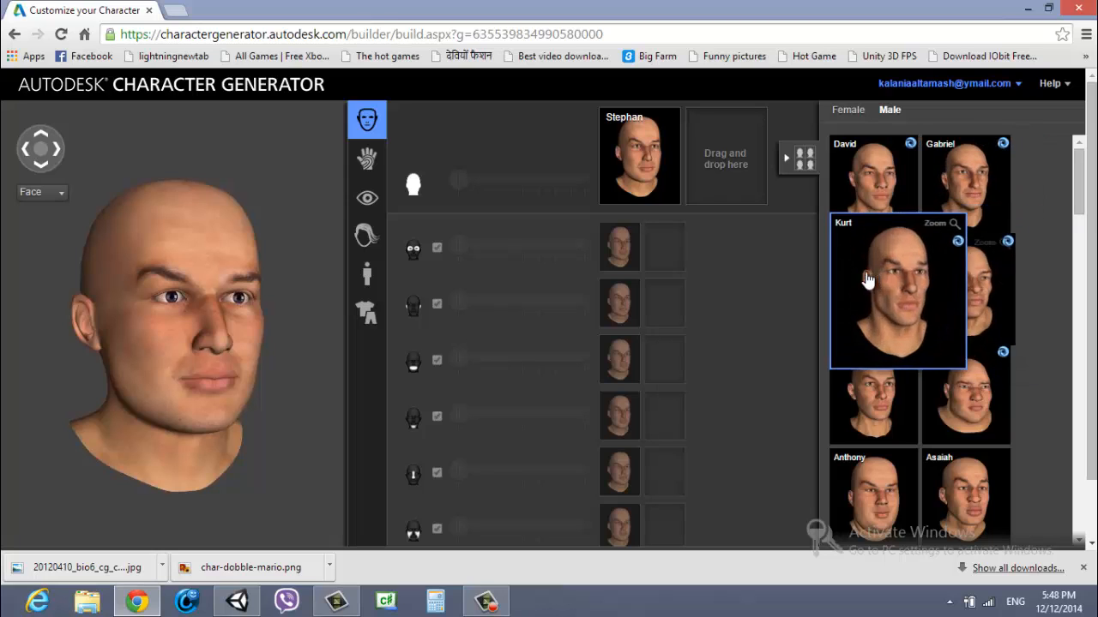
scroll(1079, 206, "down", 3)
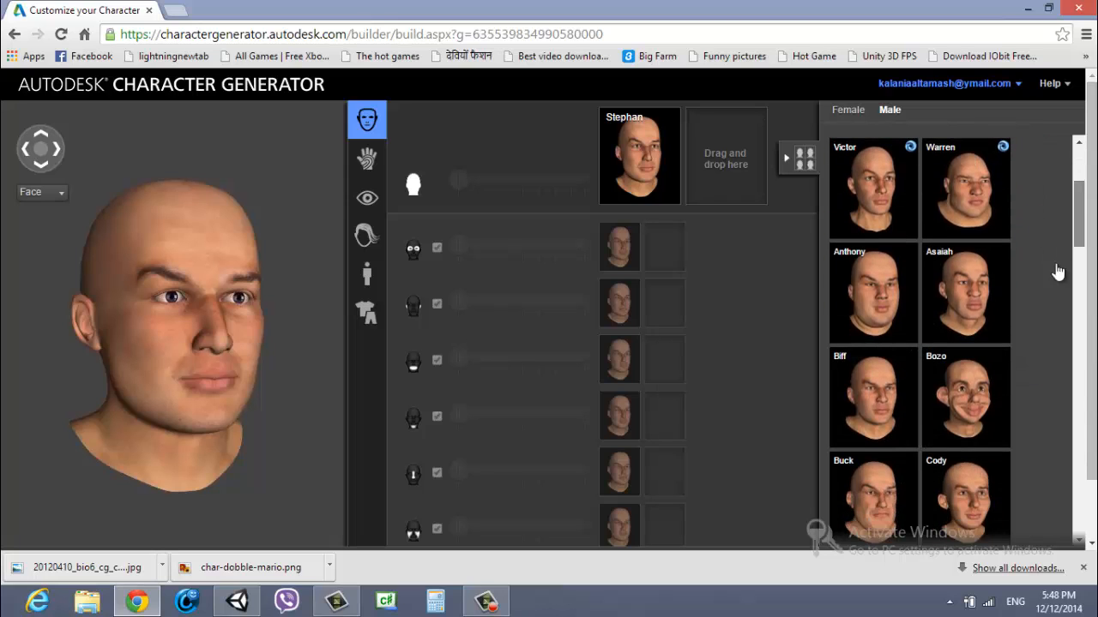
scroll(1020, 343, "down", 3)
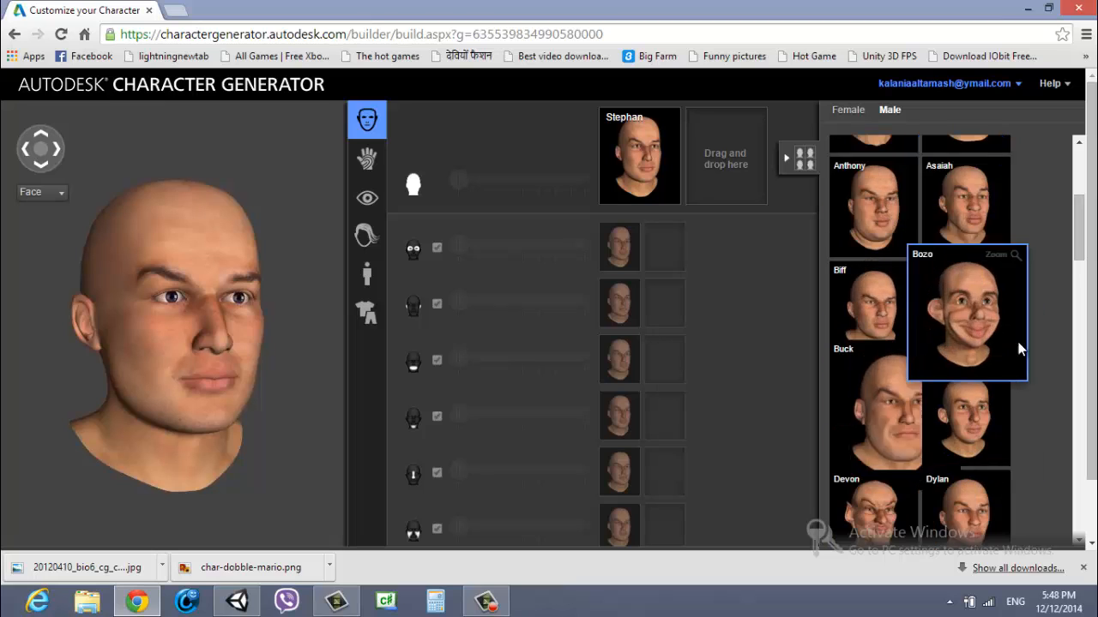
mouse_move(961, 376)
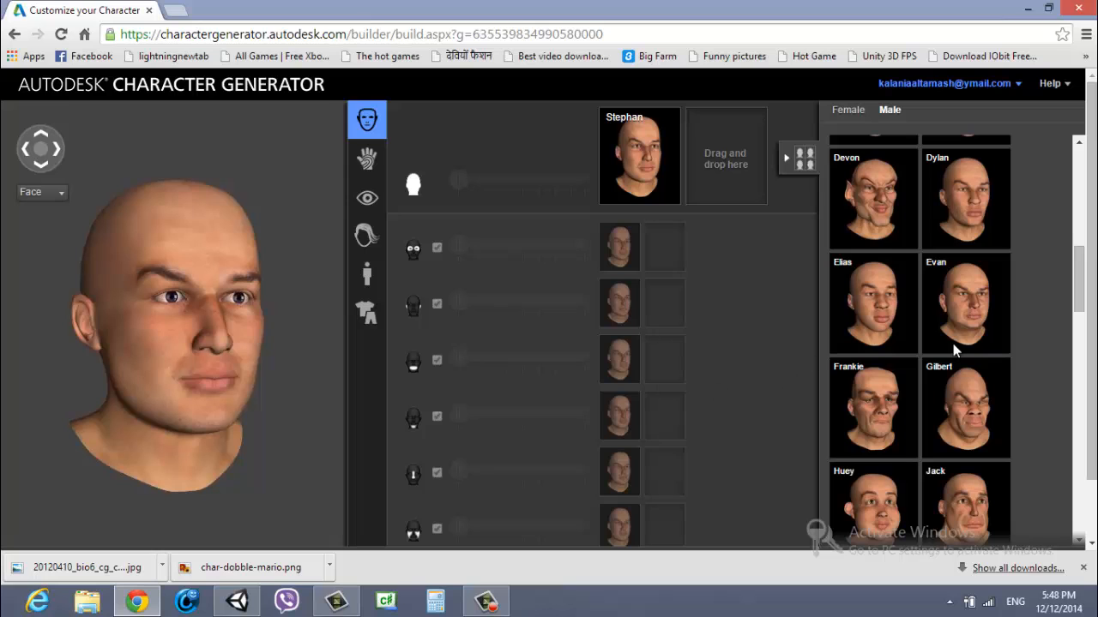
mouse_move(954, 347)
left_click_drag(1085, 300, 1089, 403)
left_click_drag(873, 395, 656, 190)
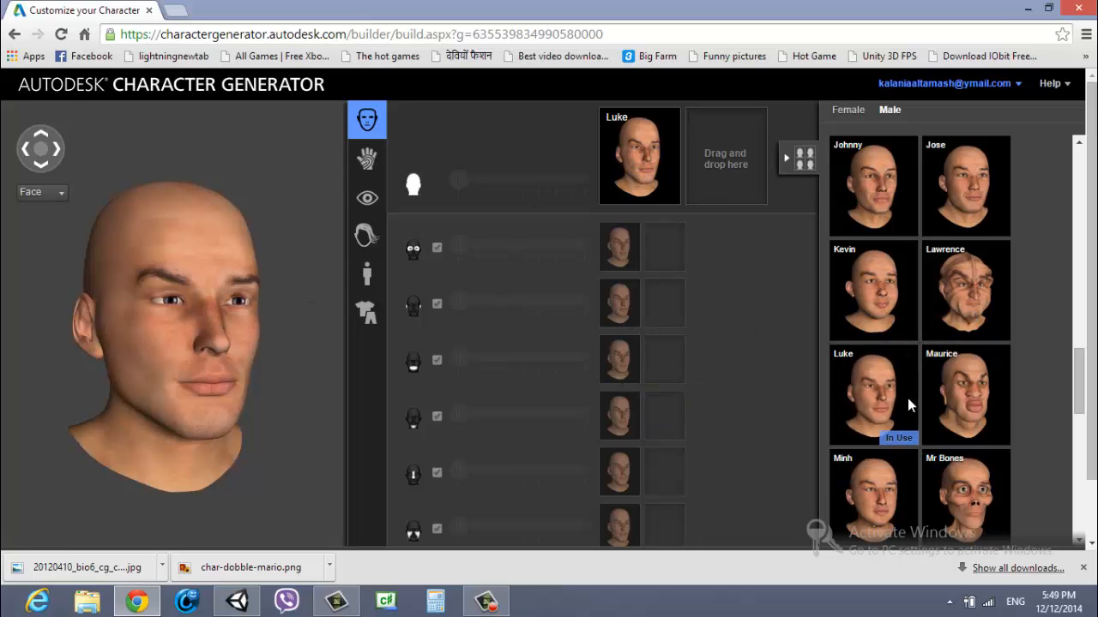
Add Johnny as the second blend face and set the whole-face blend about halfway between Luke and Johnny.
scroll(870, 276, "up", 1)
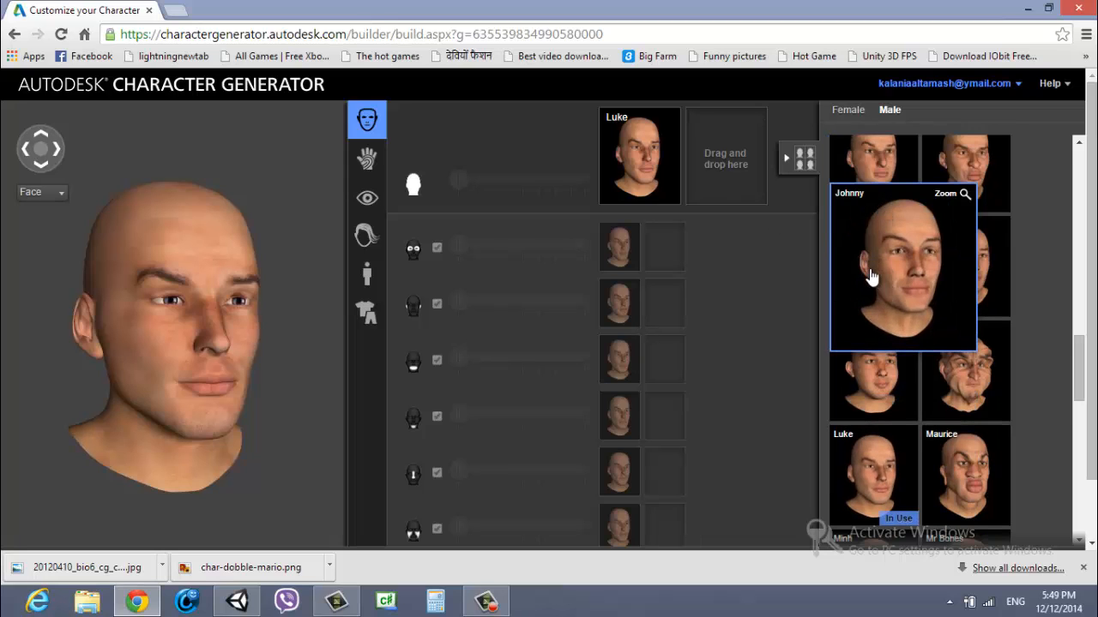
left_click_drag(890, 274, 725, 159)
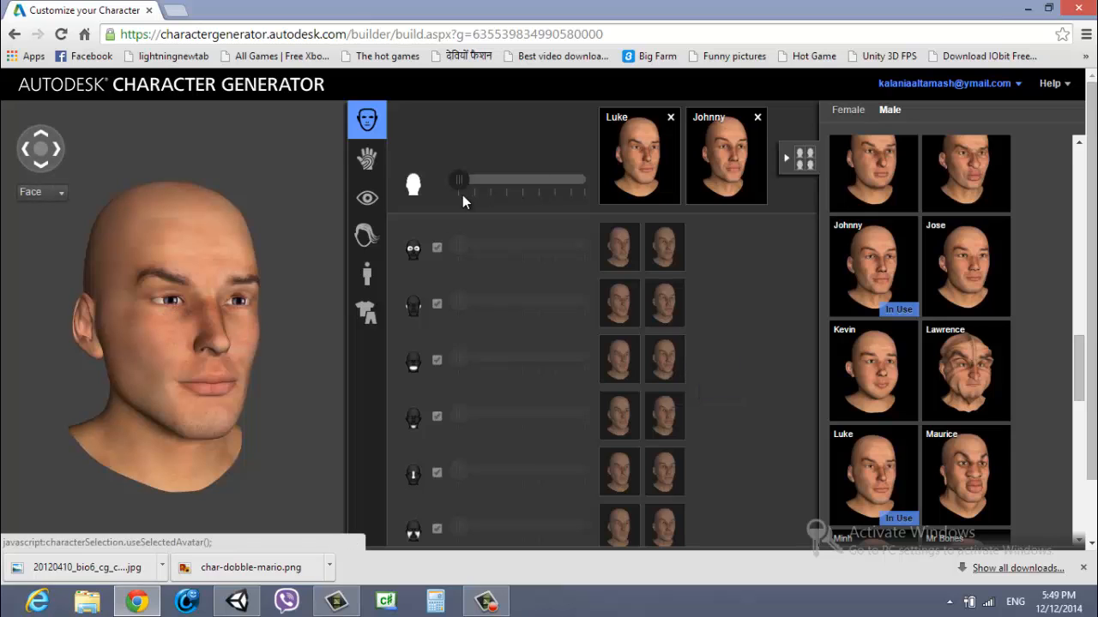
left_click_drag(482, 188, 531, 192)
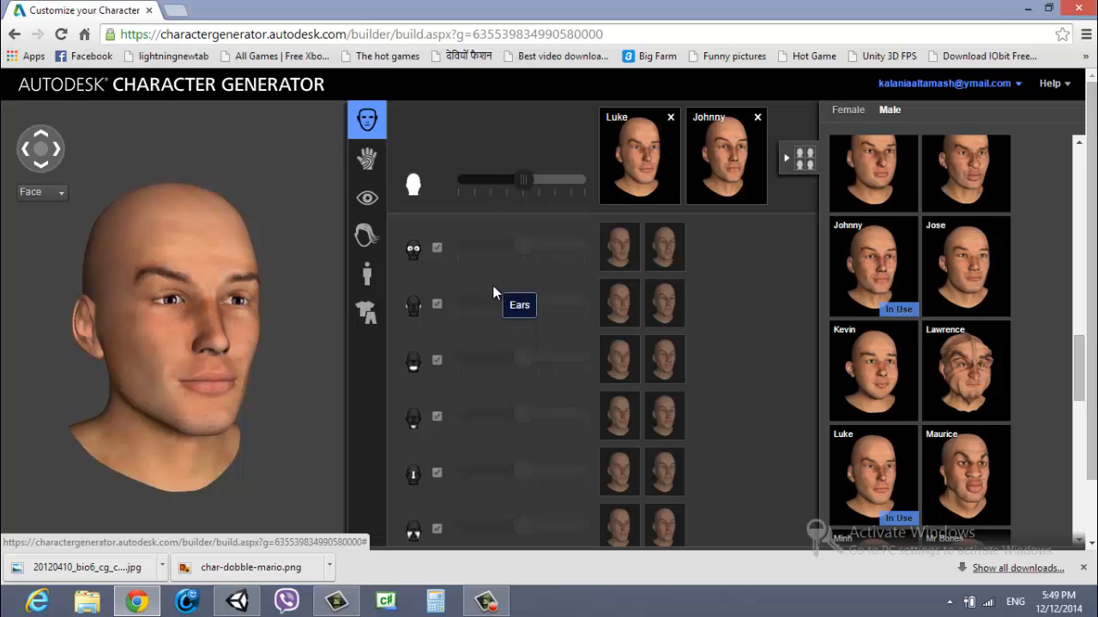
scroll(461, 221, "down", 1)
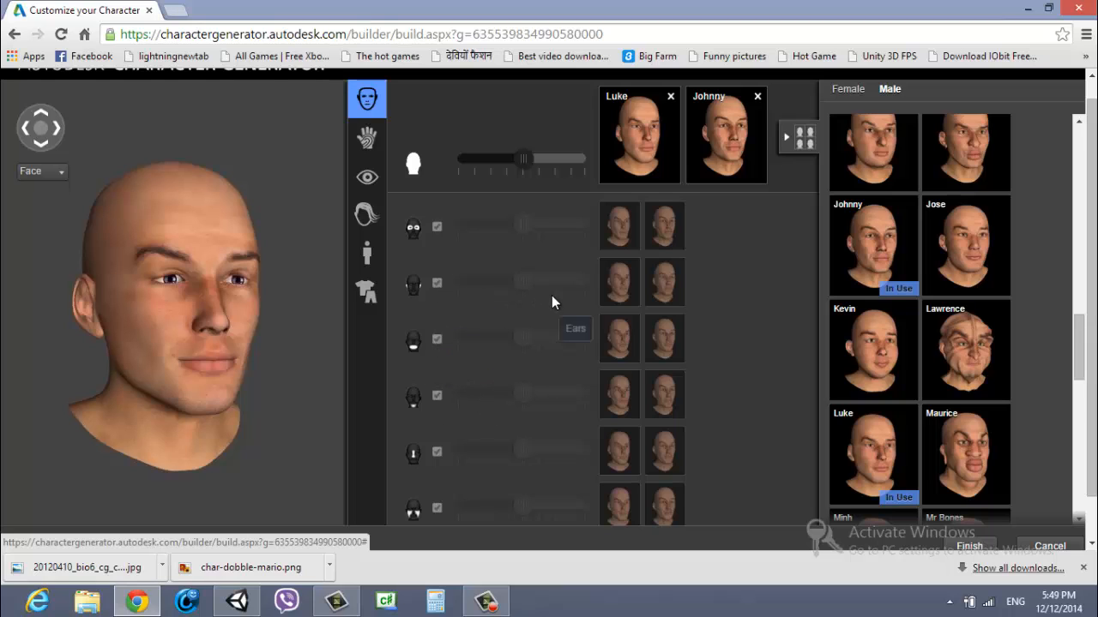
scroll(476, 294, "up", 1)
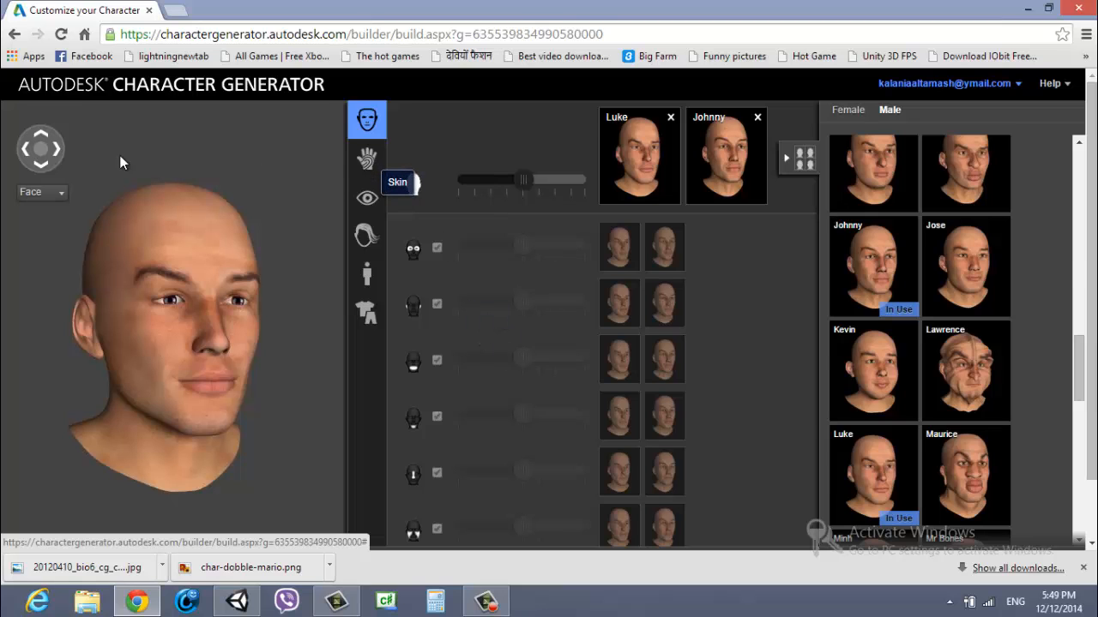
Browse the male skins and try the pale skin with dark-rimmed eyes and a small goatee.
left_click(367, 158)
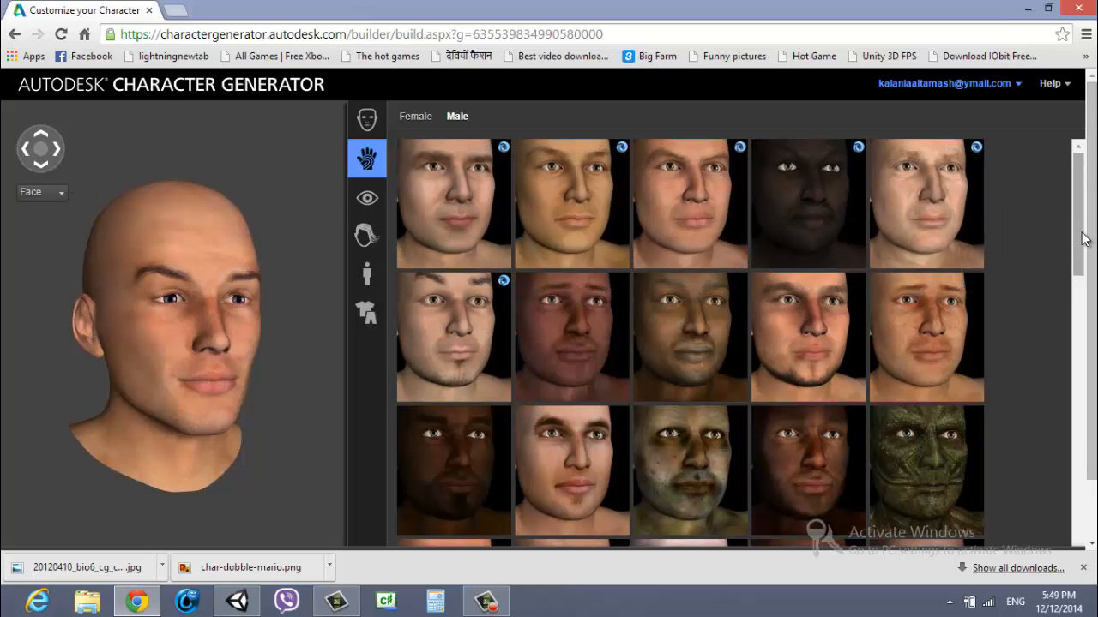
left_click_drag(1083, 239, 1082, 332)
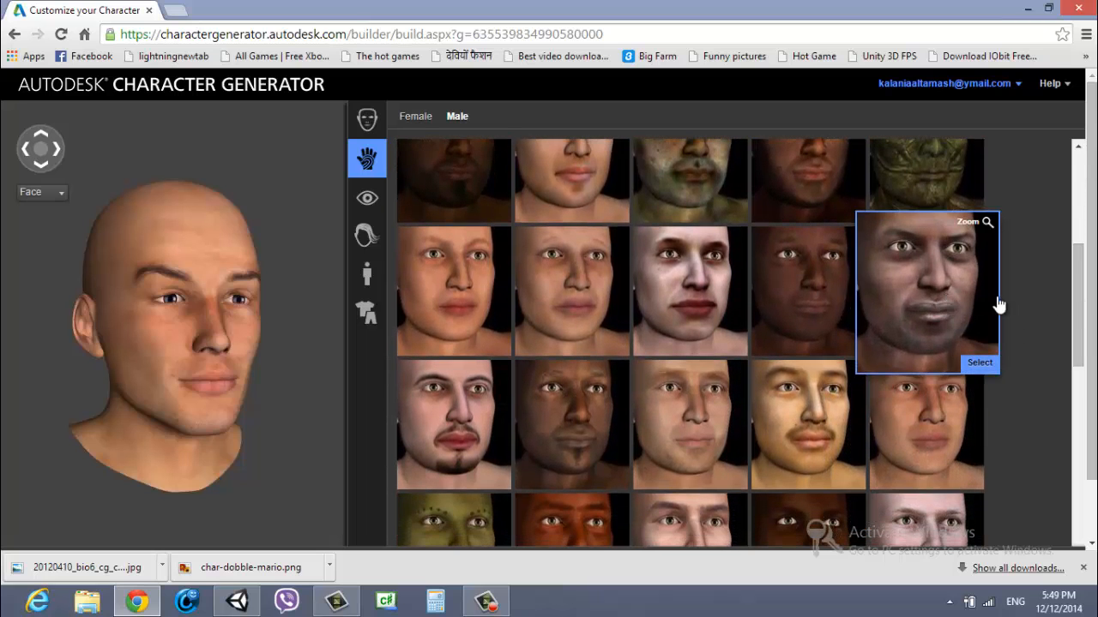
left_click_drag(1079, 311, 1081, 375)
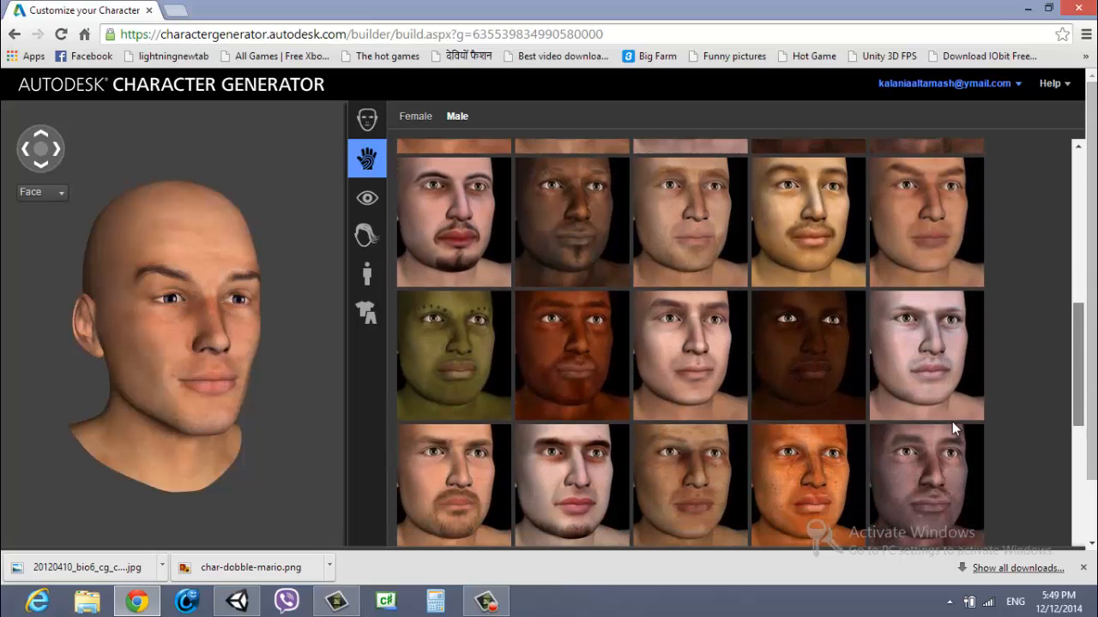
mouse_move(695, 356)
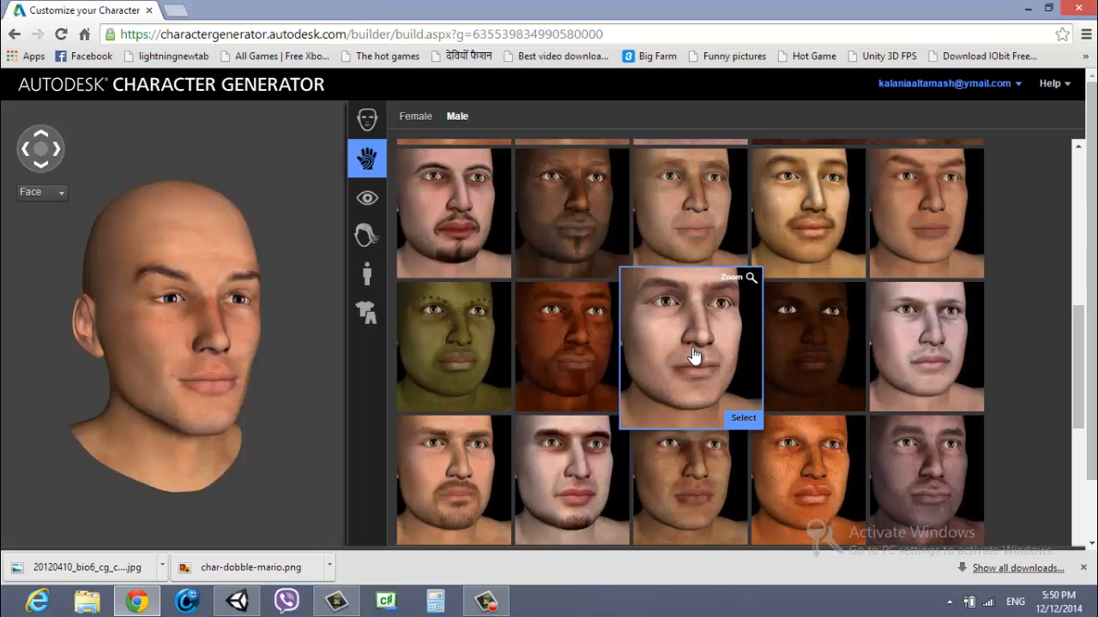
scroll(695, 356, "down", 1)
left_click(592, 404)
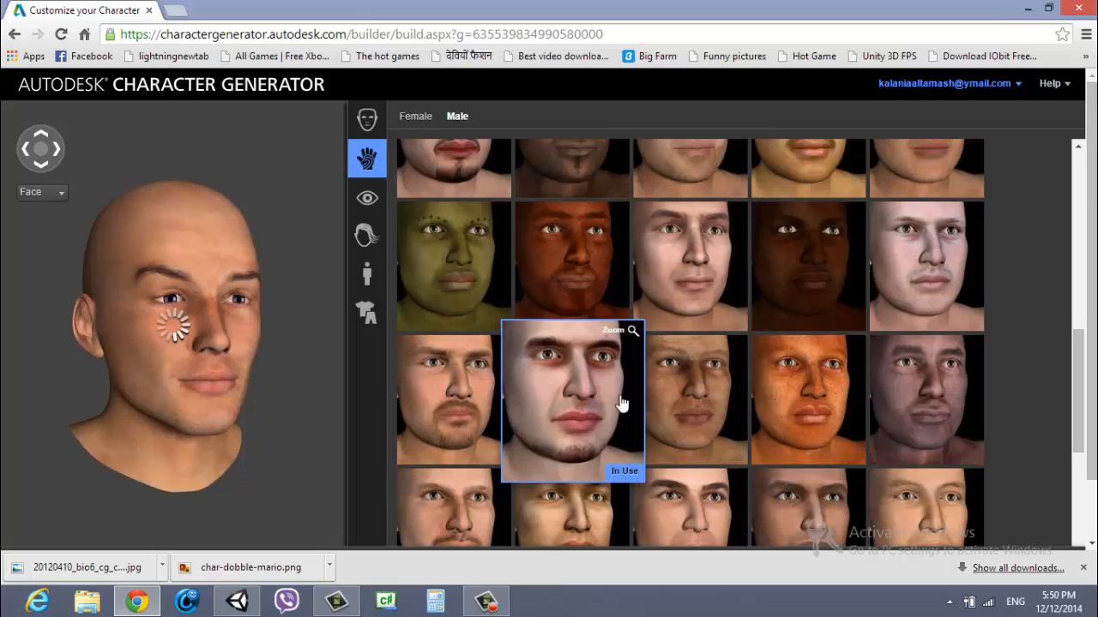
Apply the fair, clean-shaven male skin with thick dark eyebrows to the character.
scroll(903, 365, "down", 2)
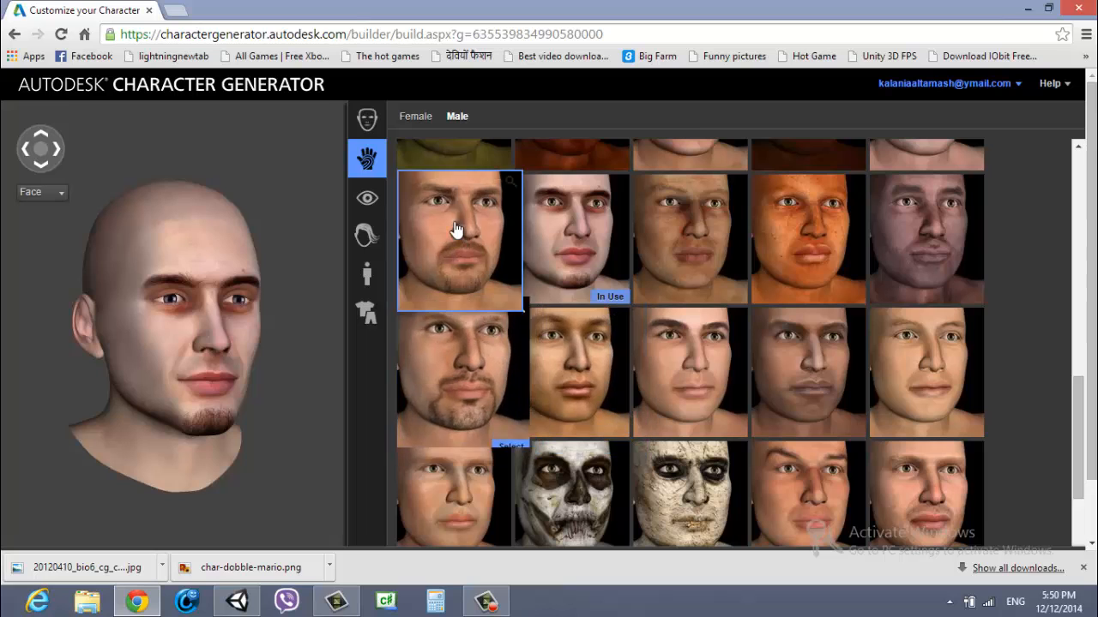
left_click(692, 387)
scroll(1023, 399, "down", 3)
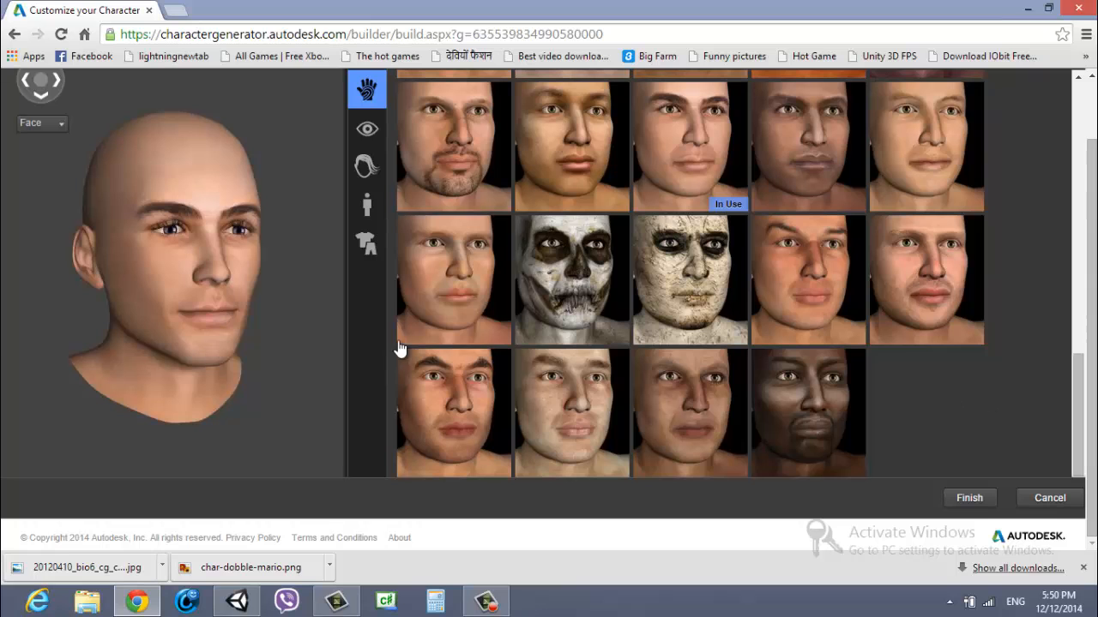
Look through the remaining male skins and the available eye colours.
scroll(686, 364, "up", 1)
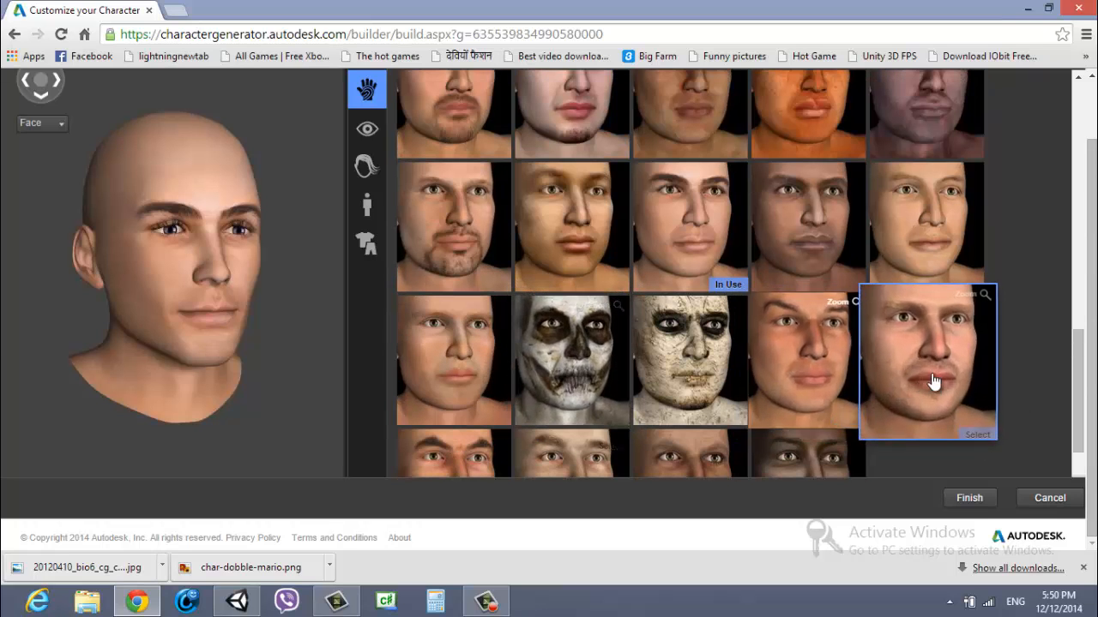
scroll(835, 338, "up", 3)
left_click(367, 131)
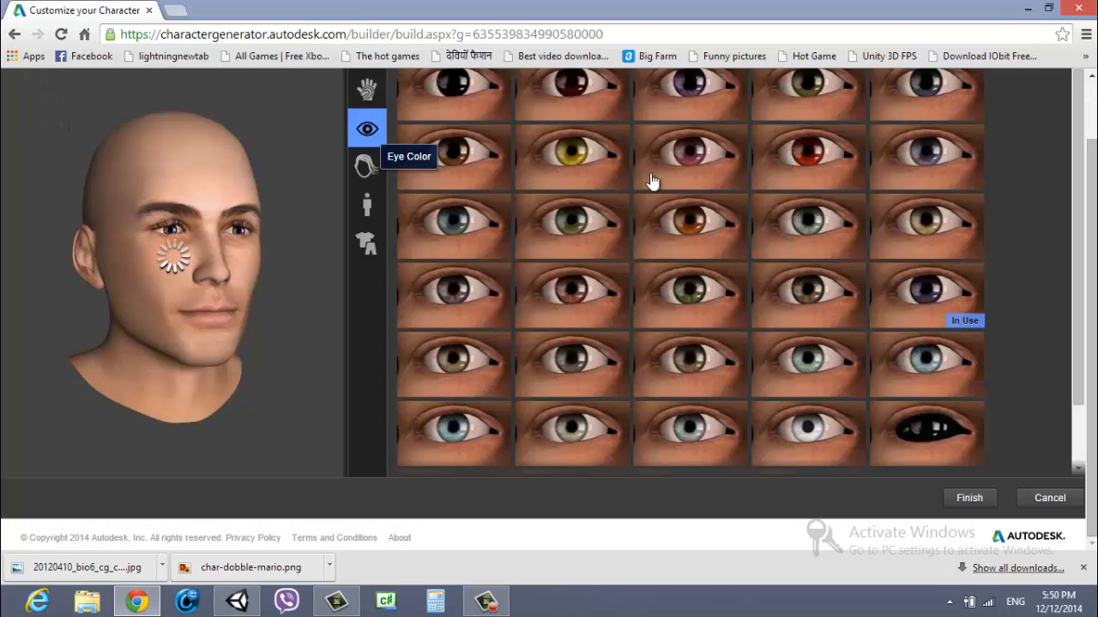
scroll(735, 229, "up", 1)
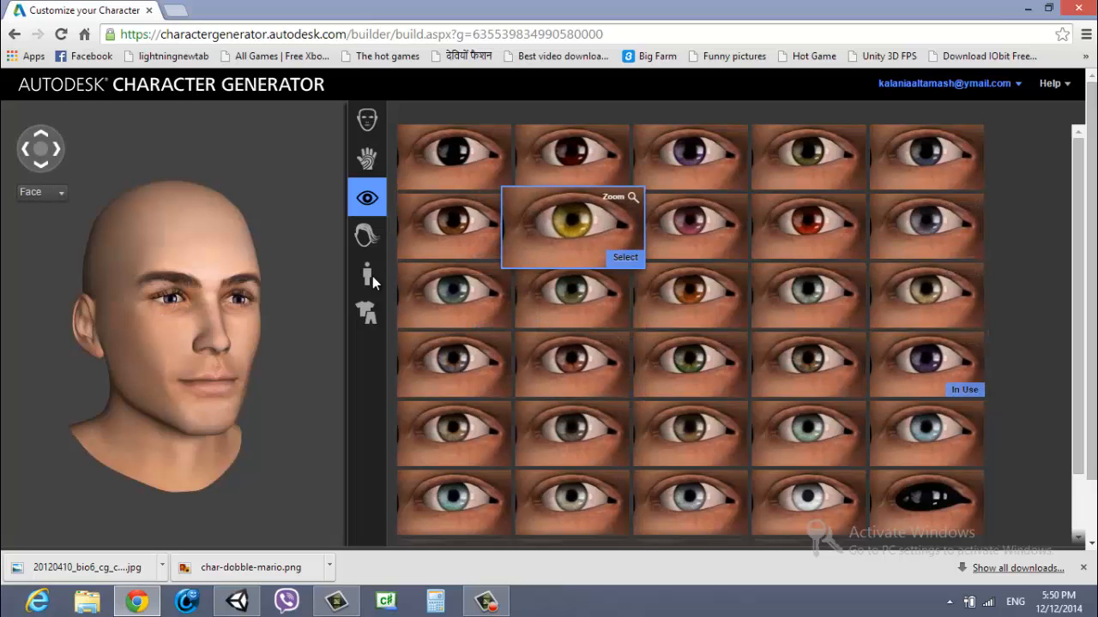
Give the character the short, wavy, swept-up male hairstyle in its dark brown variation and check it on the head.
left_click(367, 244)
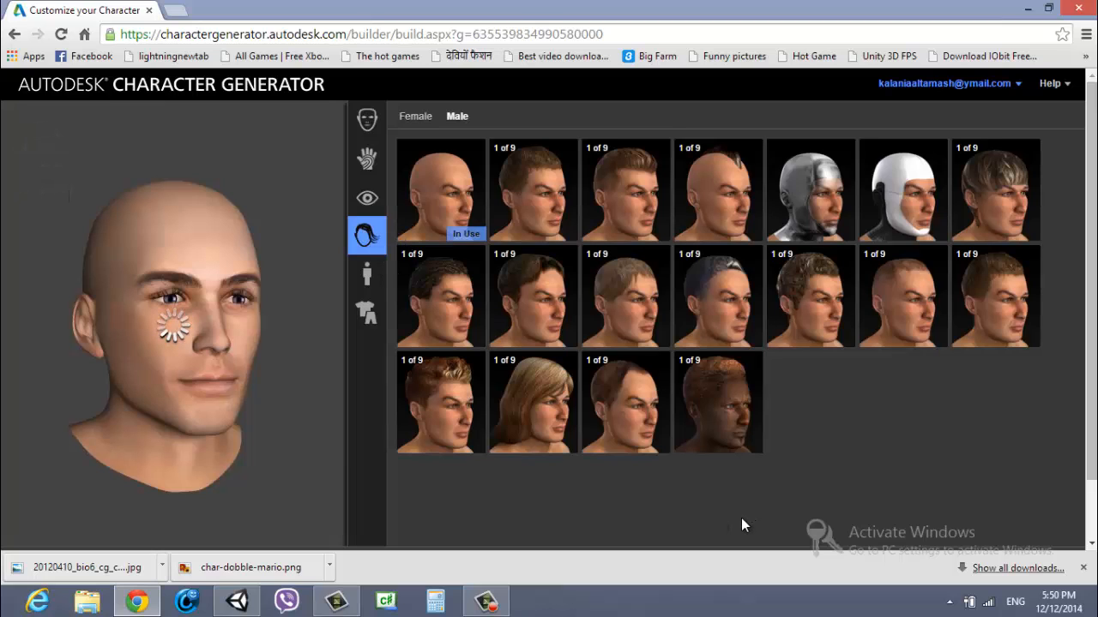
mouse_move(448, 421)
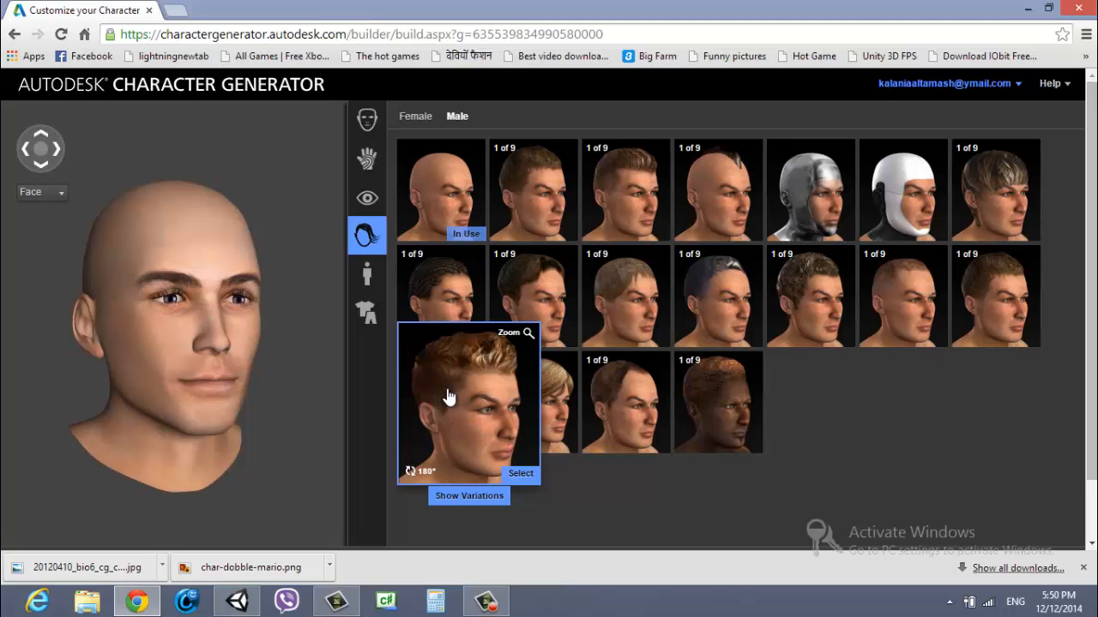
left_click(461, 497)
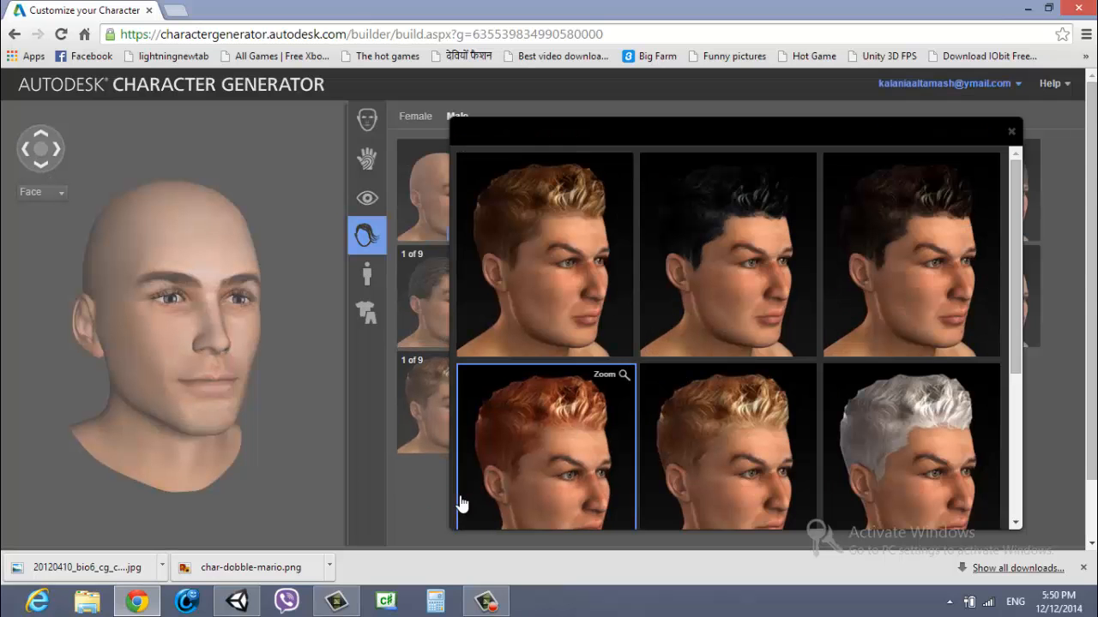
scroll(892, 429, "down", 5)
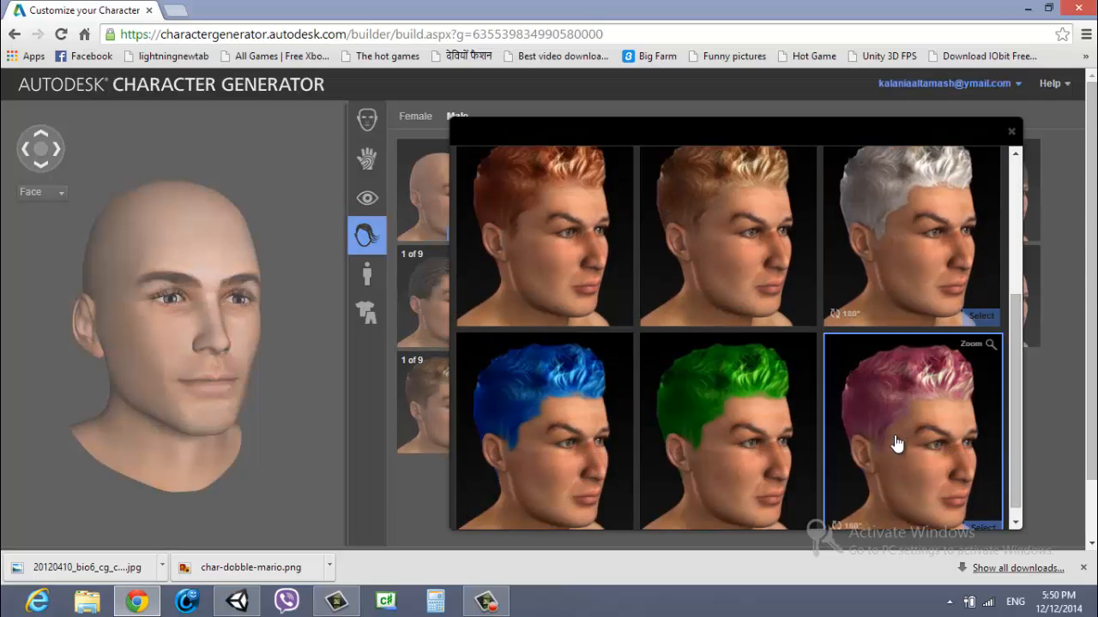
scroll(883, 437, "up", 5)
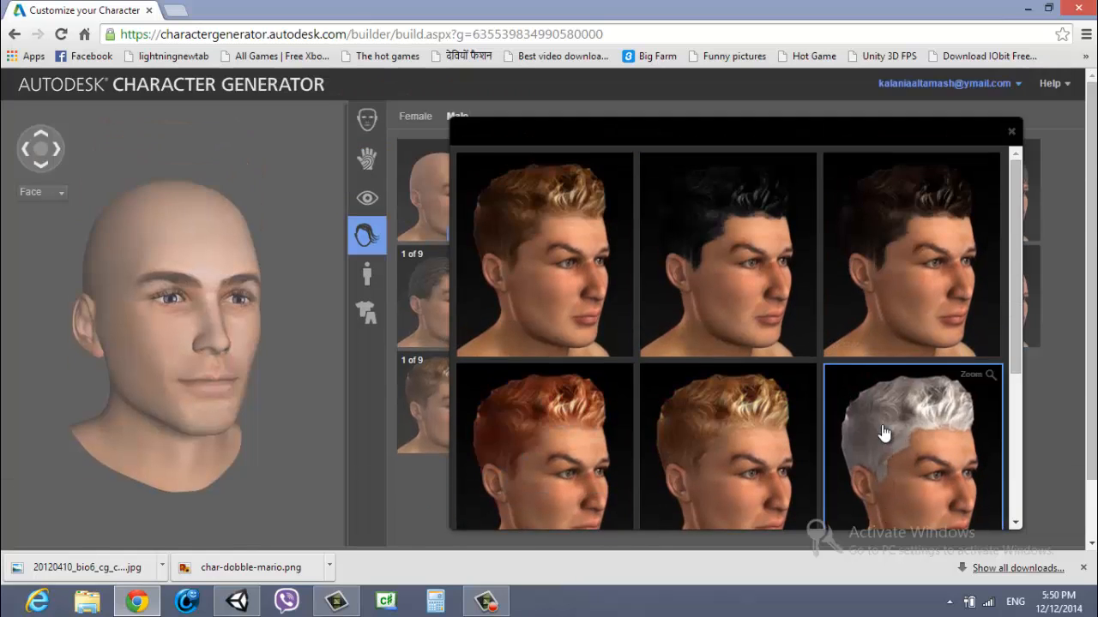
left_click(922, 244)
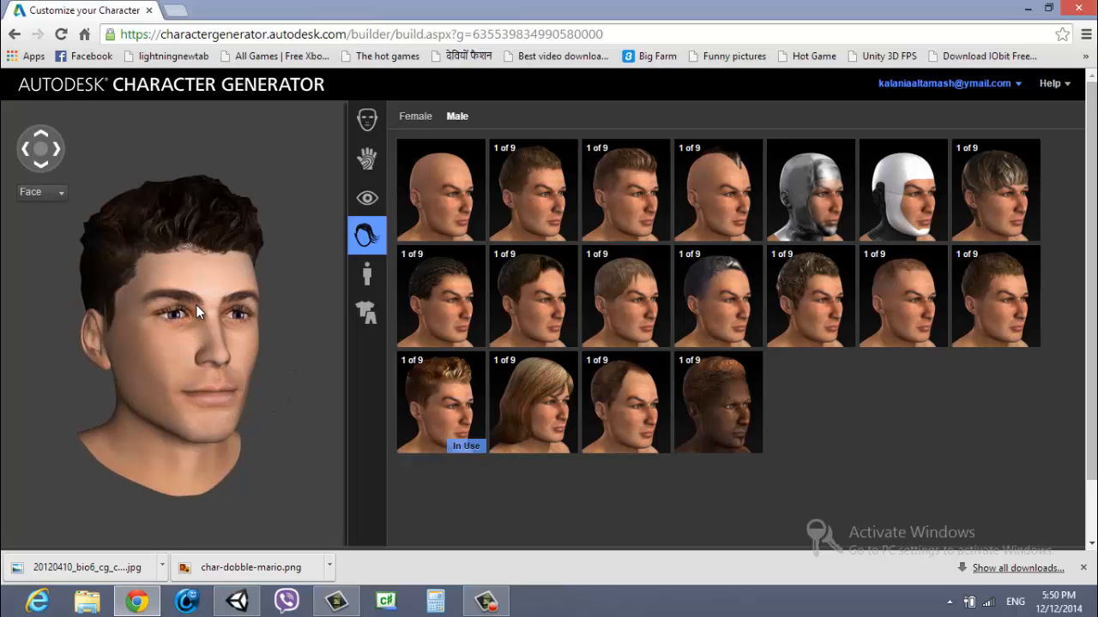
left_click(52, 152)
left_click(24, 153)
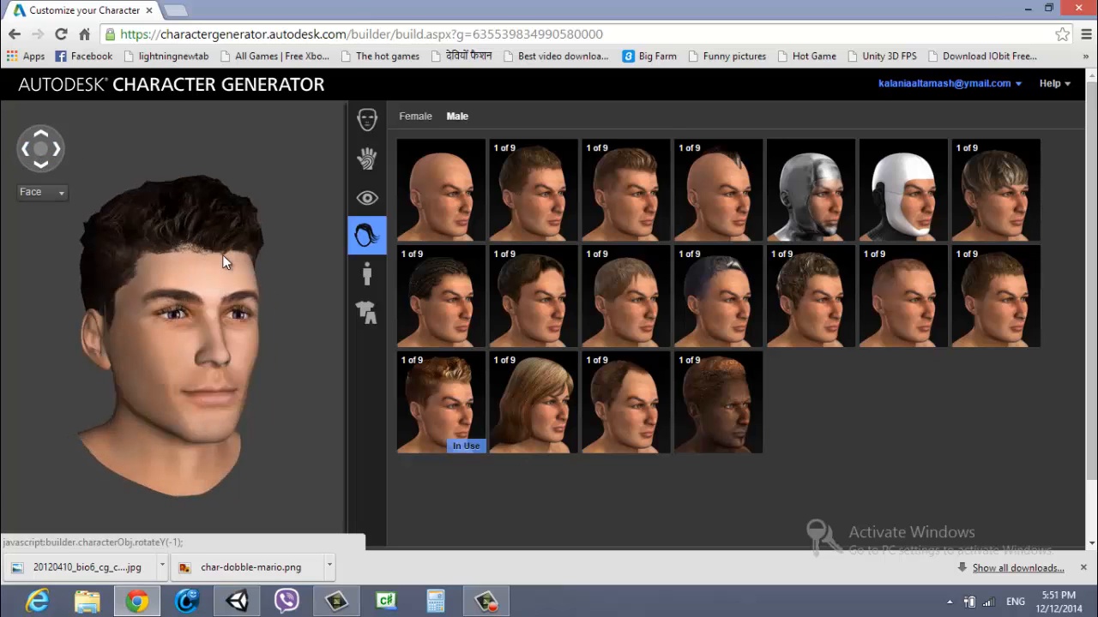
Browse the male body library and replace the character's base body with Jack.
left_click(367, 279)
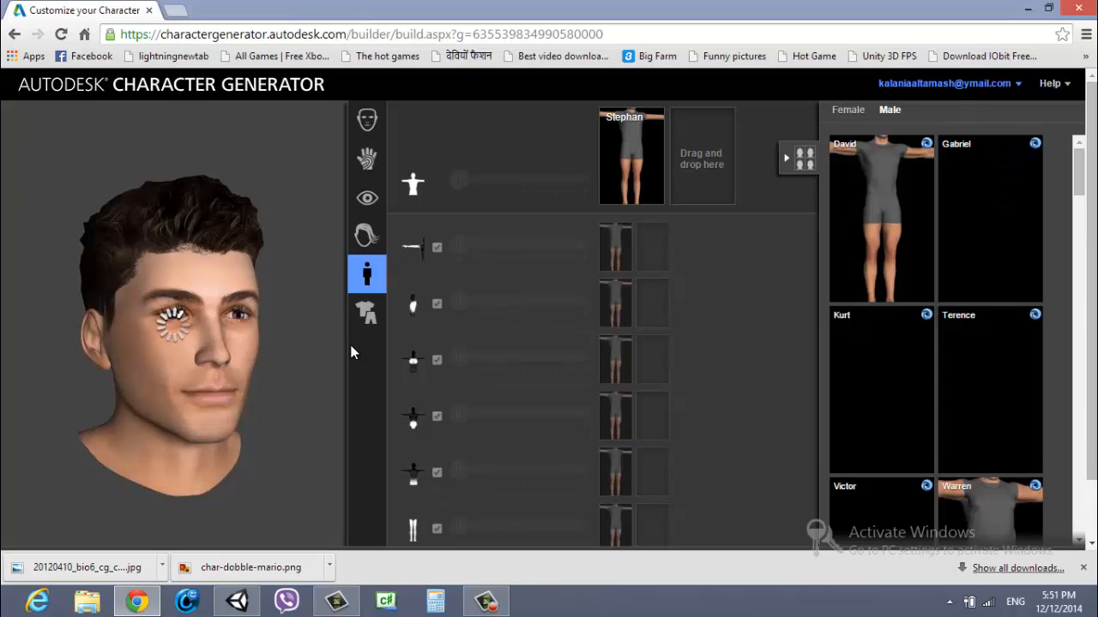
left_click_drag(1082, 178, 1087, 331)
left_click_drag(877, 412, 634, 124)
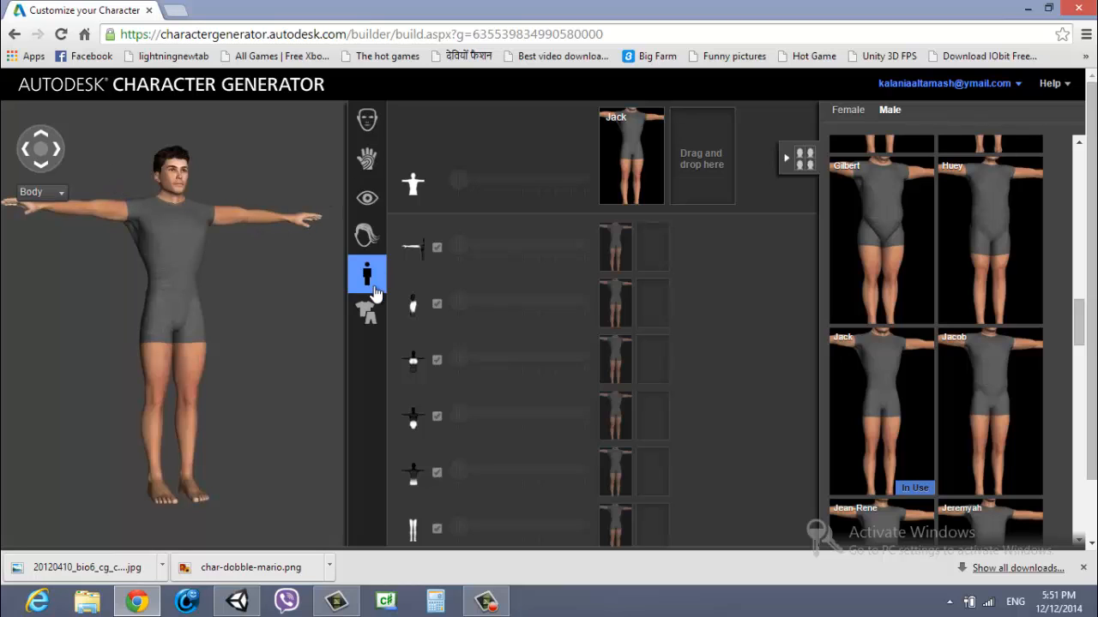
Browse the male tops and dress the character in the dark brown T-shirt with the white octagonal print.
left_click(367, 318)
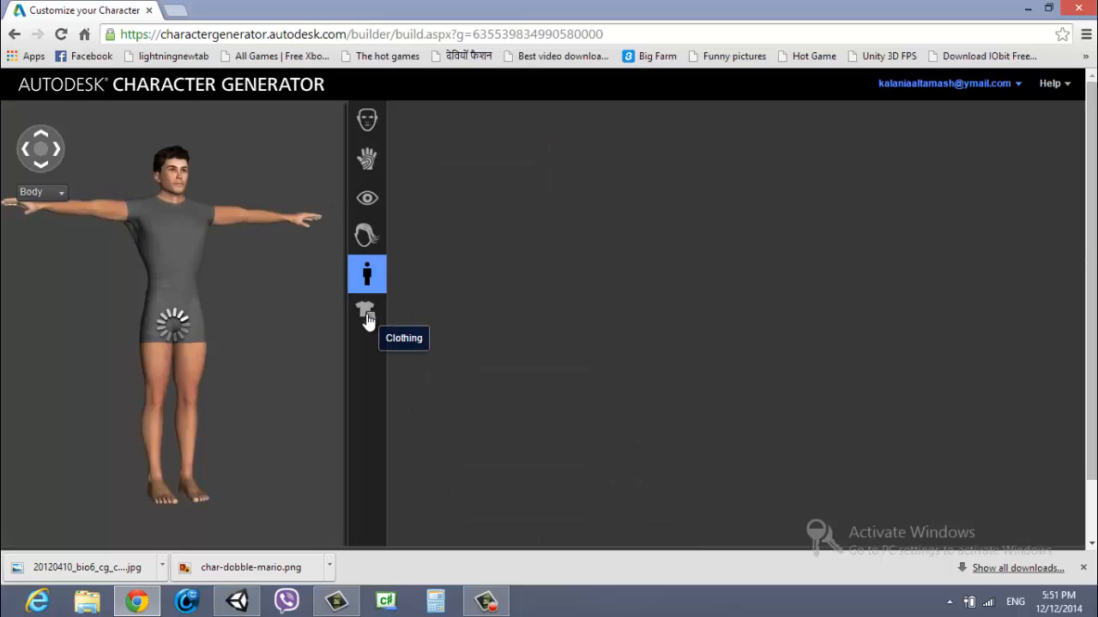
left_click(367, 317)
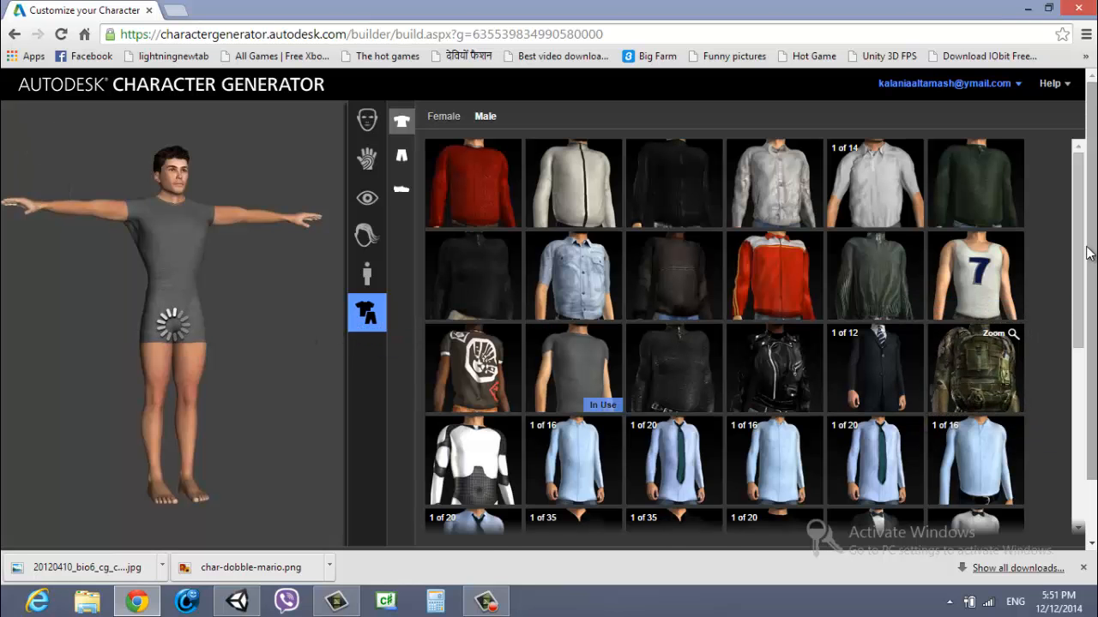
left_click_drag(1086, 248, 1074, 468)
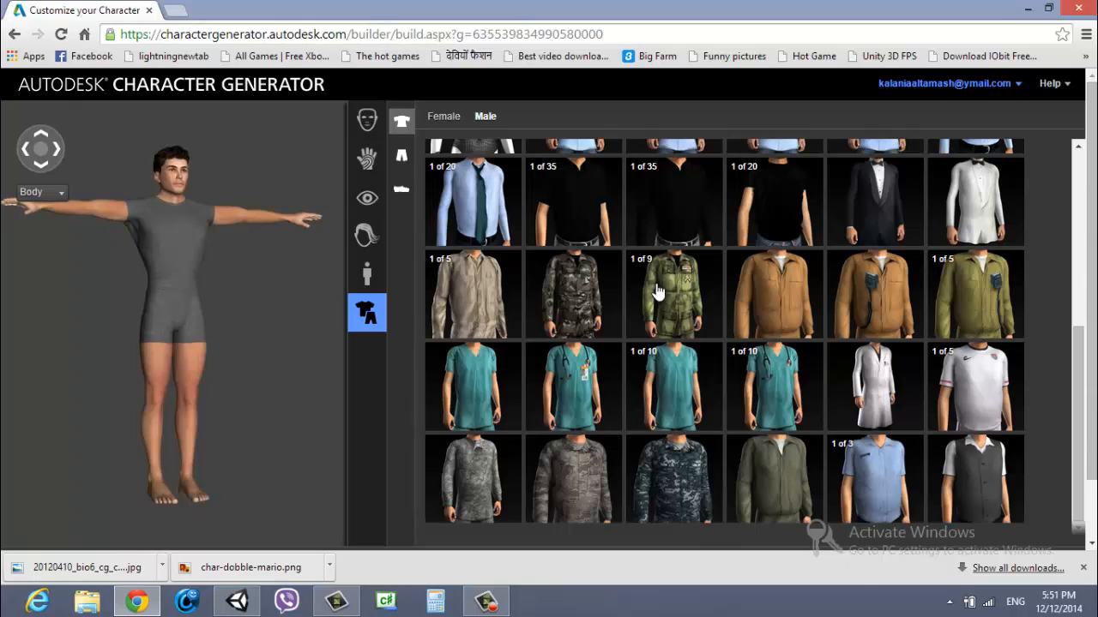
left_click_drag(1082, 399, 1082, 226)
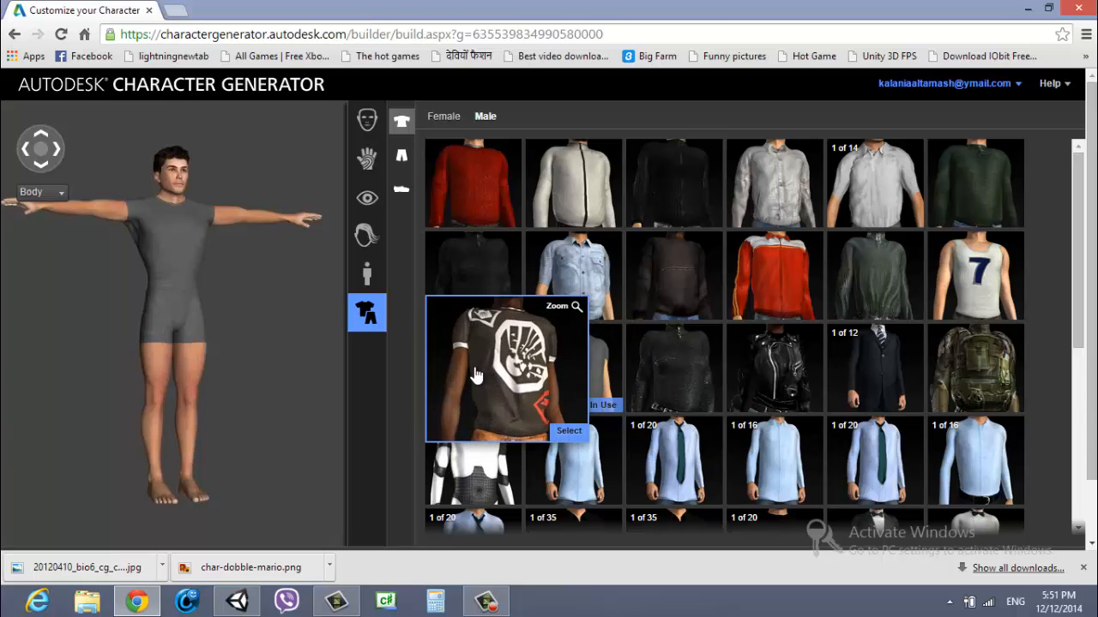
left_click(478, 375)
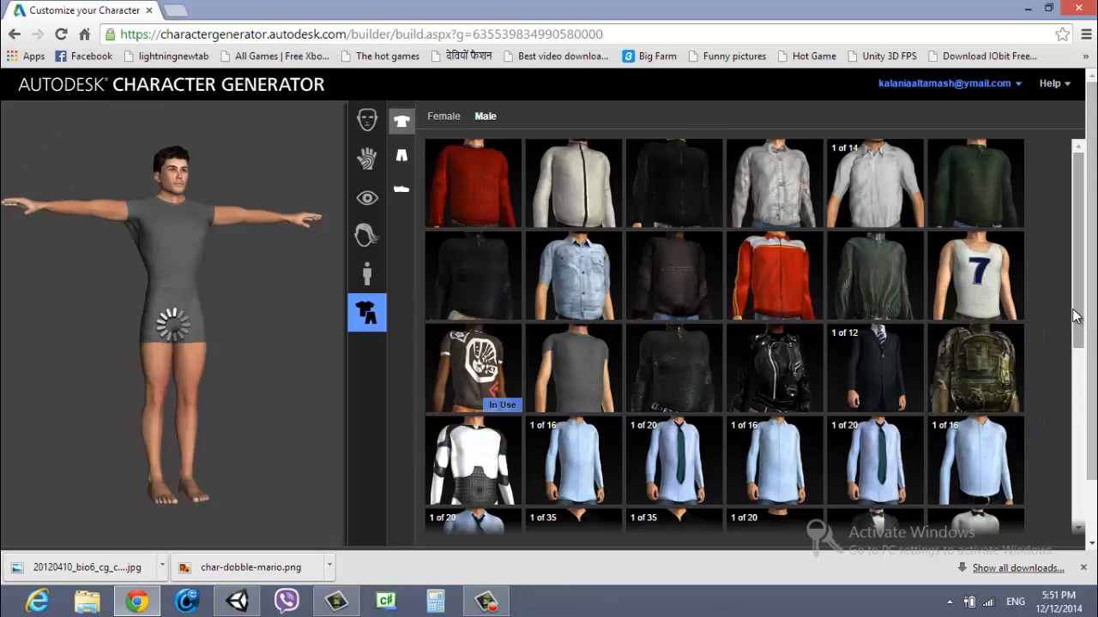
left_click_drag(1077, 317, 1061, 538)
left_click_drag(1062, 483, 1078, 304)
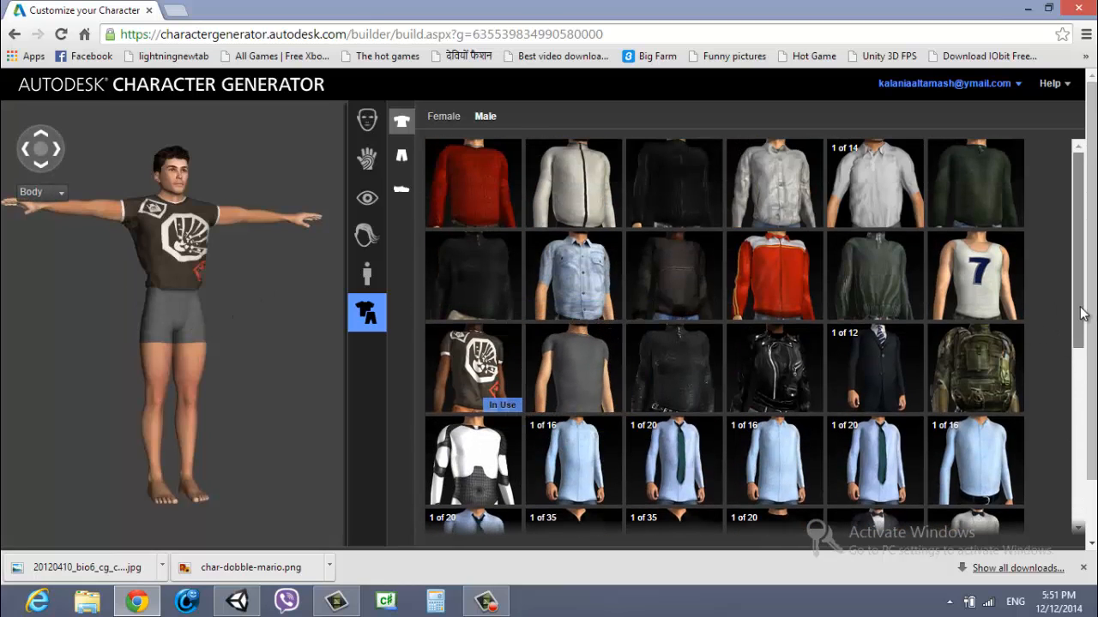
mouse_move(1078, 213)
left_mouse_down()
mouse_move(1085, 375)
mouse_move(1080, 215)
left_mouse_up()
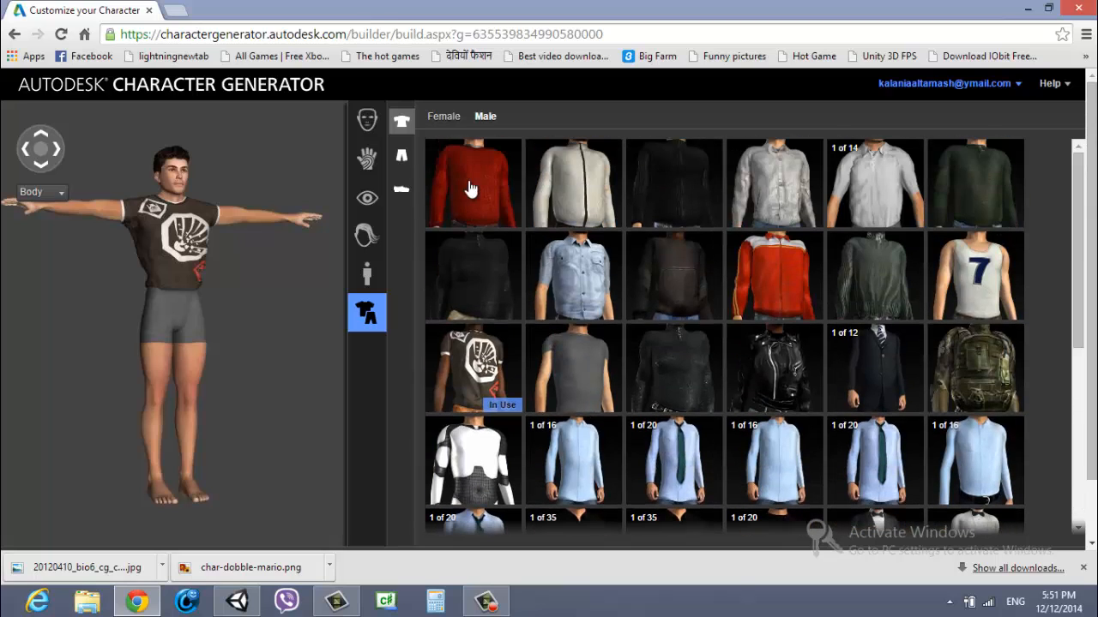
Browse the female tops, try the blue long-sleeved button-up shirt and inspect it on the character.
left_click(444, 117)
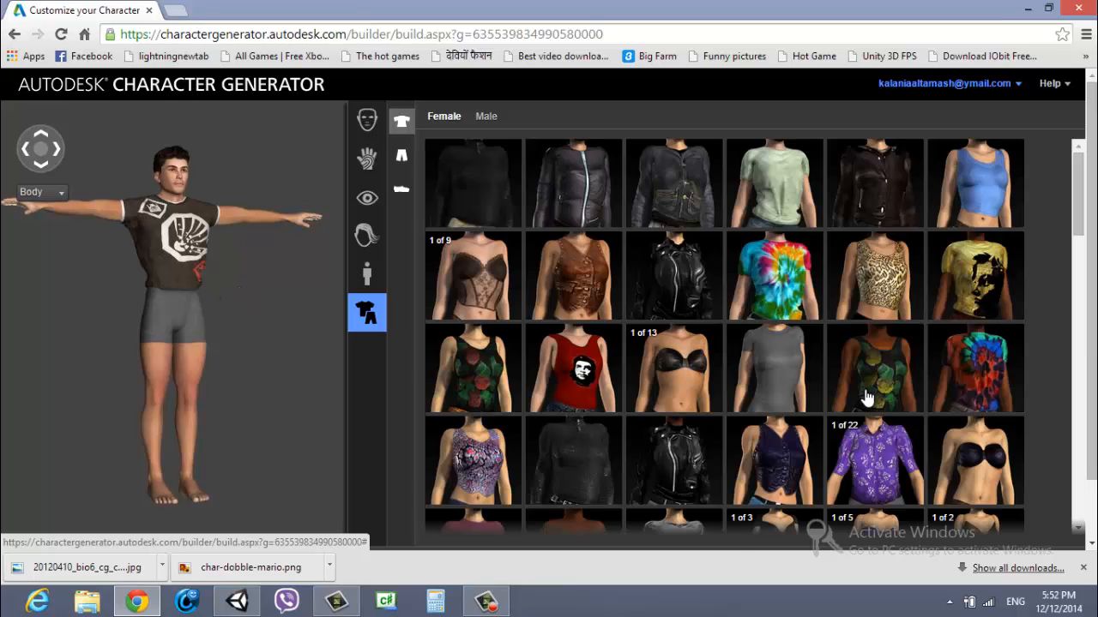
mouse_move(868, 397)
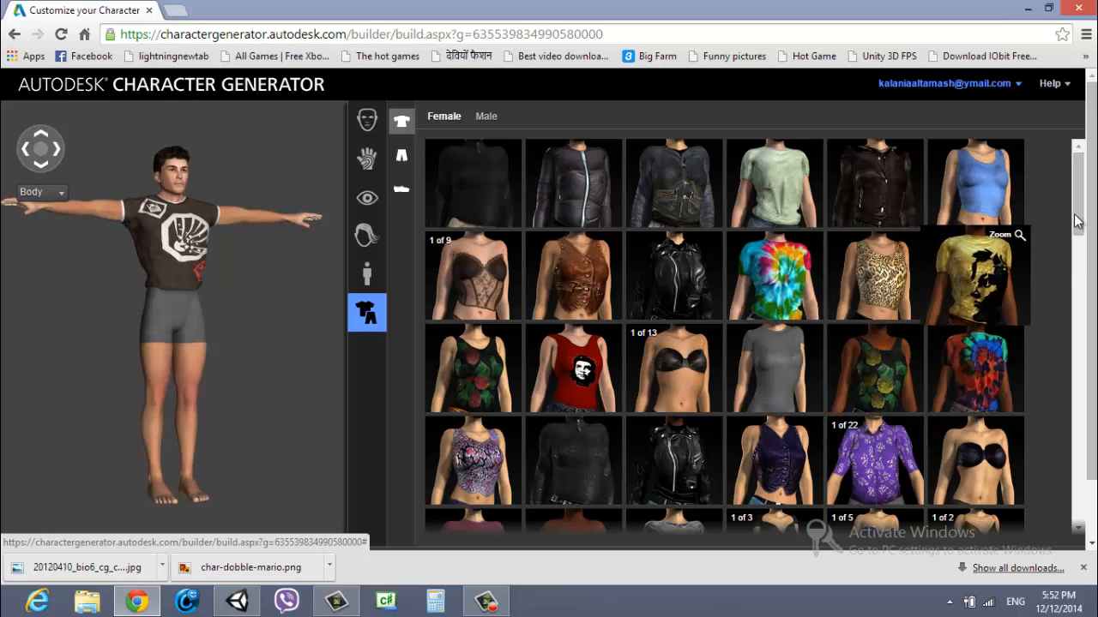
left_click_drag(1077, 225, 1079, 281)
left_click_drag(1076, 311, 1052, 520)
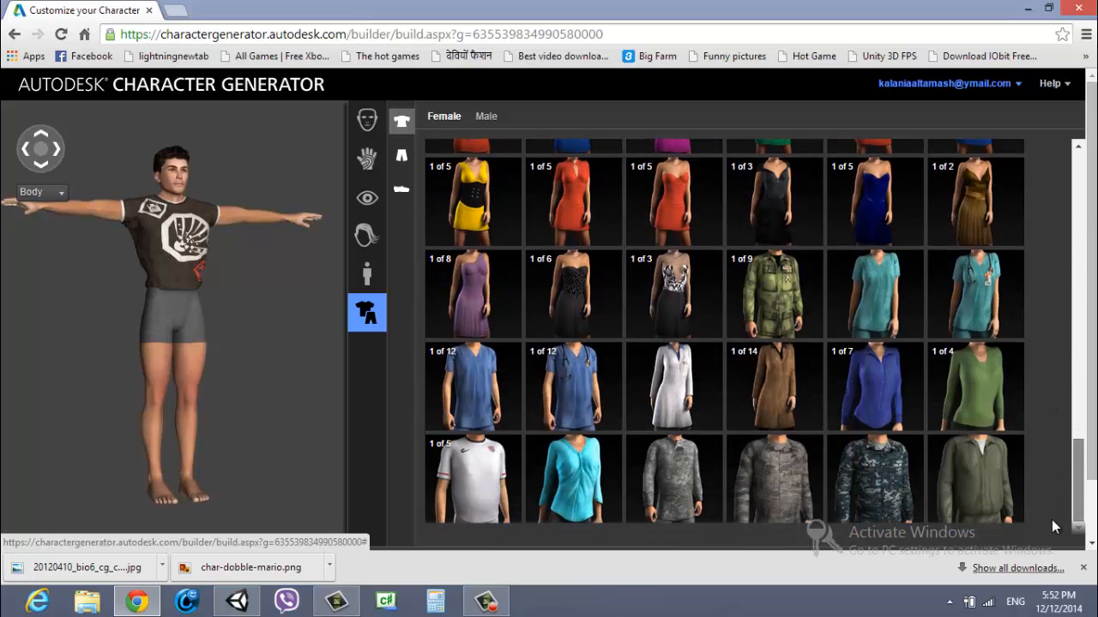
mouse_move(875, 386)
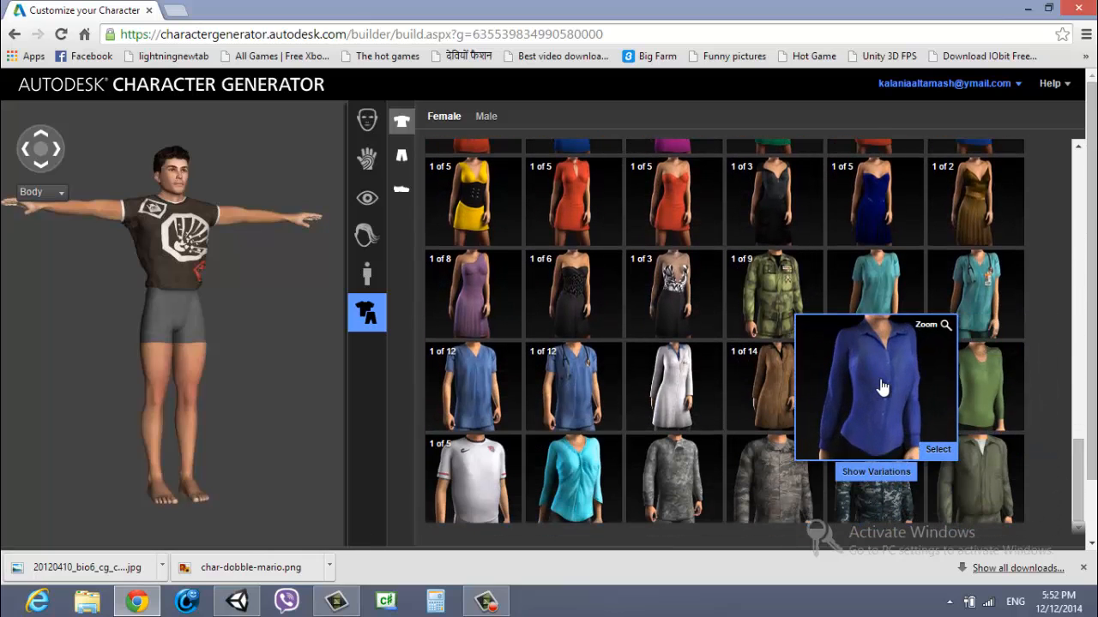
left_click(883, 388)
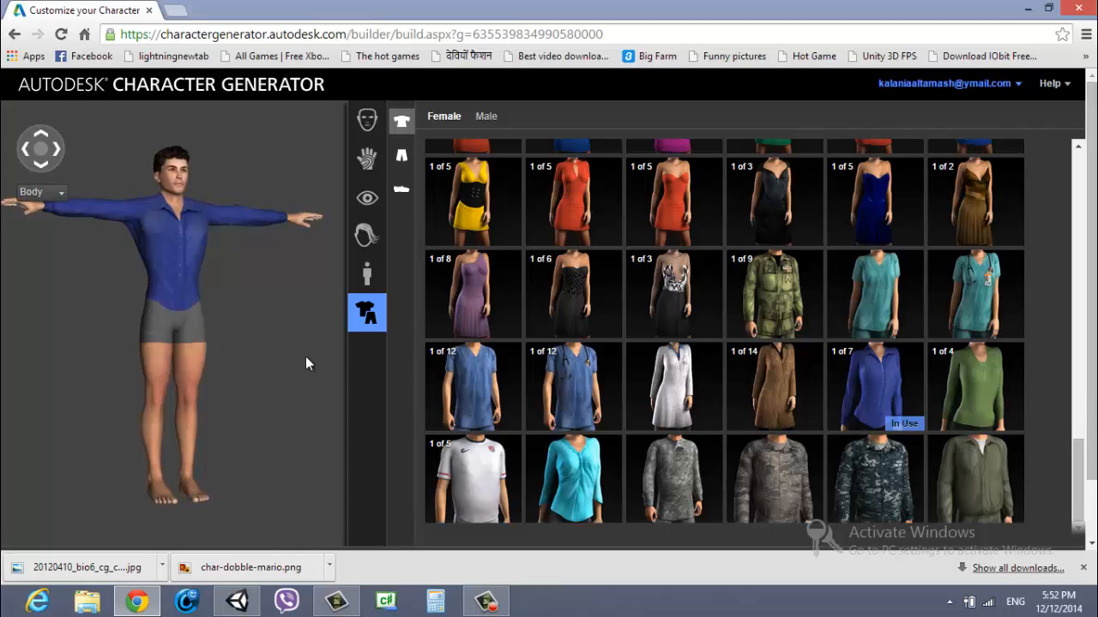
left_click(57, 149)
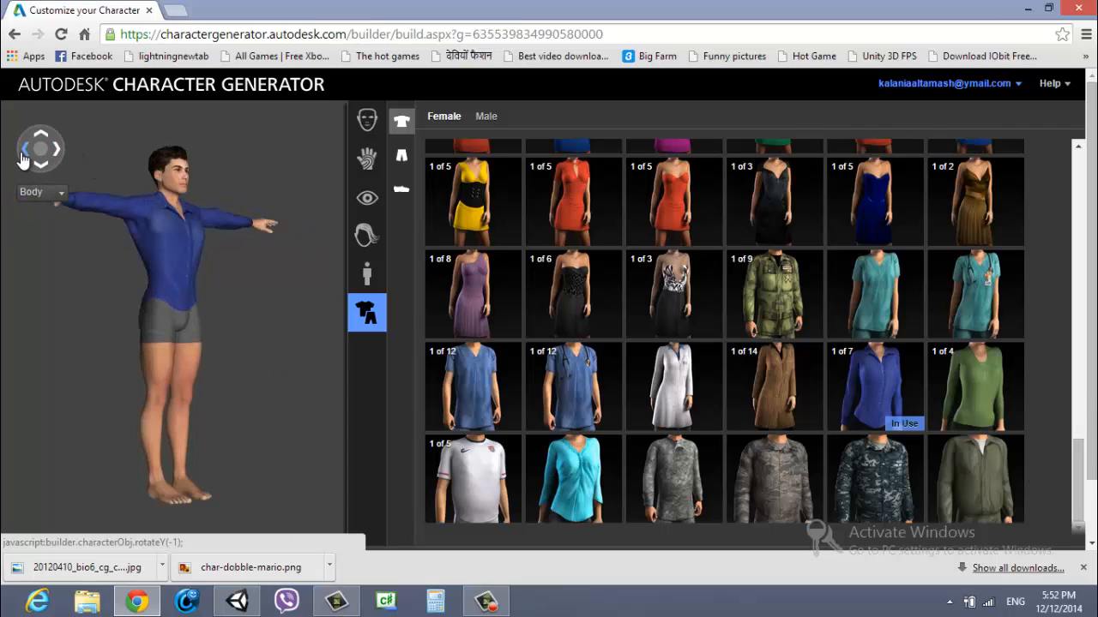
left_click(24, 153)
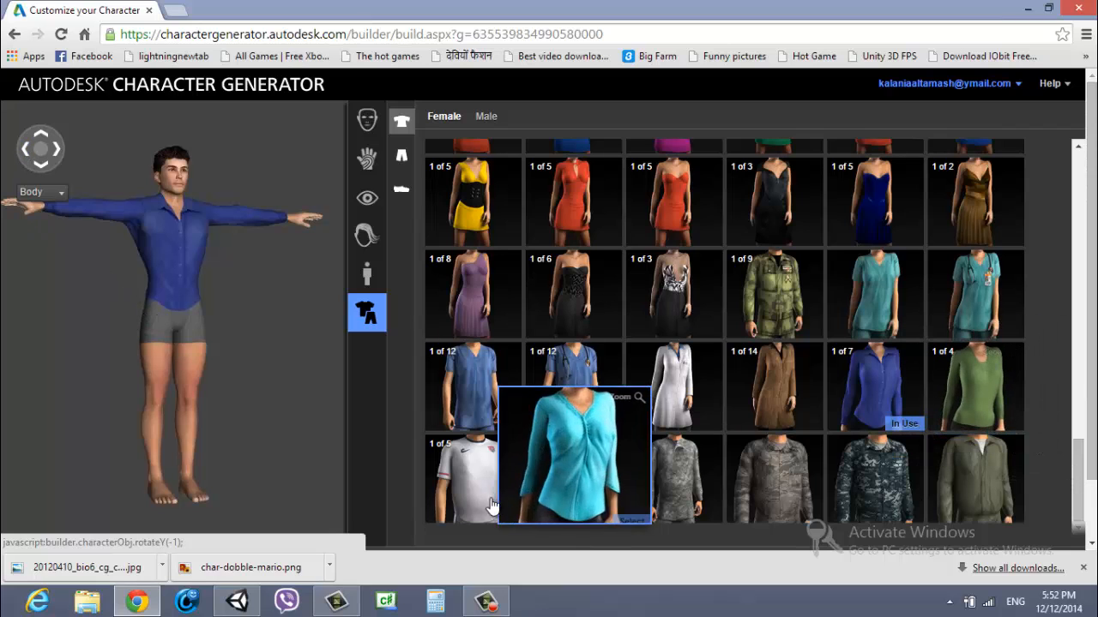
Try the white soccer jersey from the female tops and the light-blue short-sleeved denim shirt from the male tops.
left_click(495, 453)
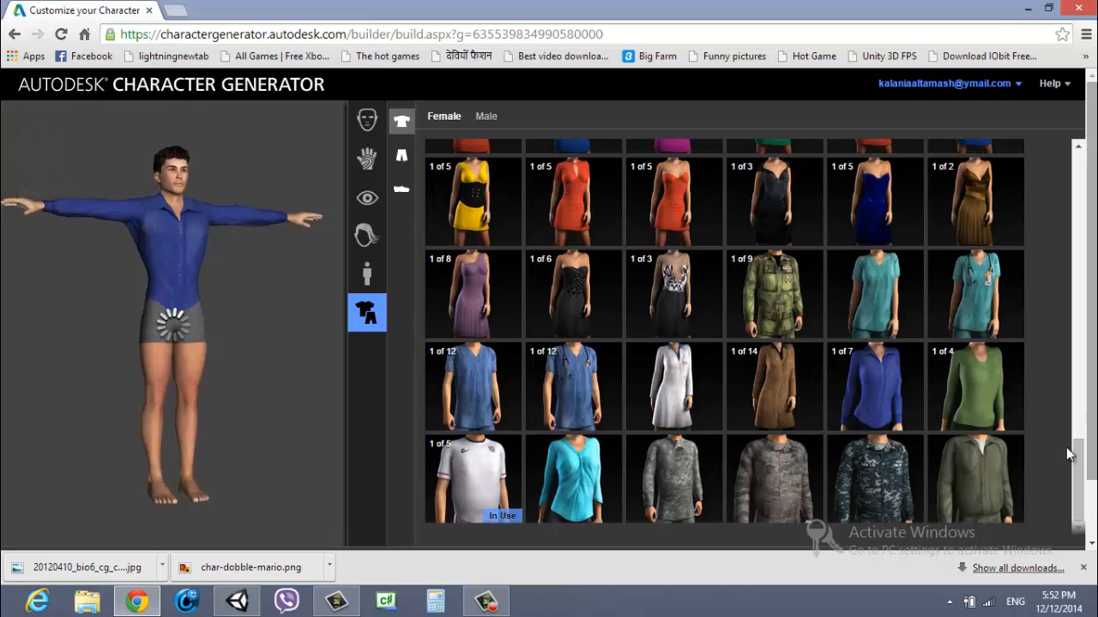
left_click_drag(1083, 480, 1091, 167)
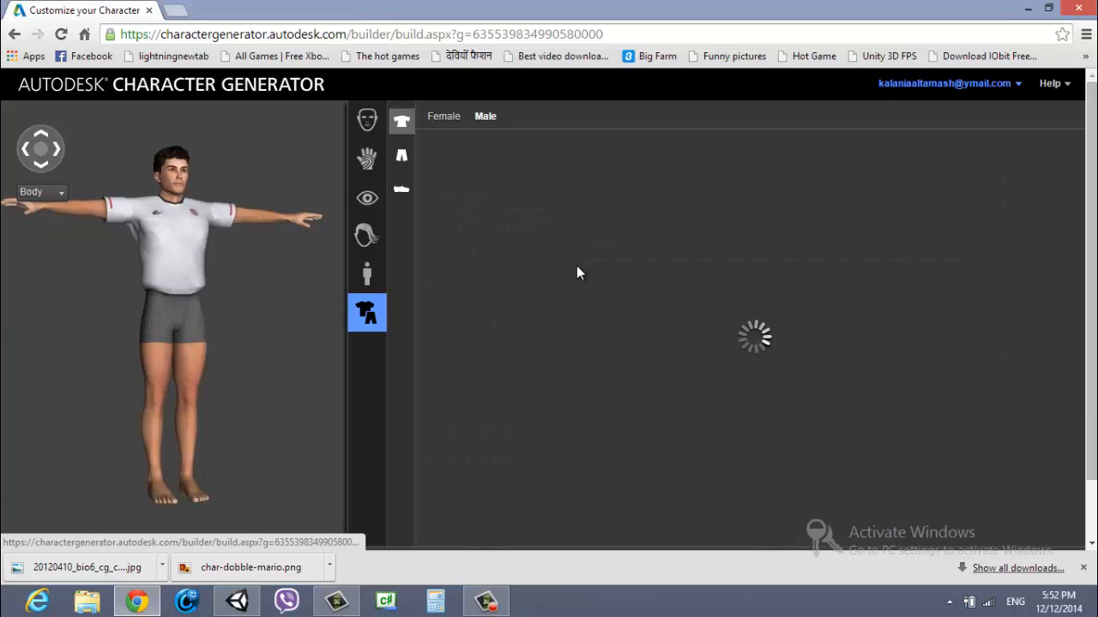
mouse_move(598, 267)
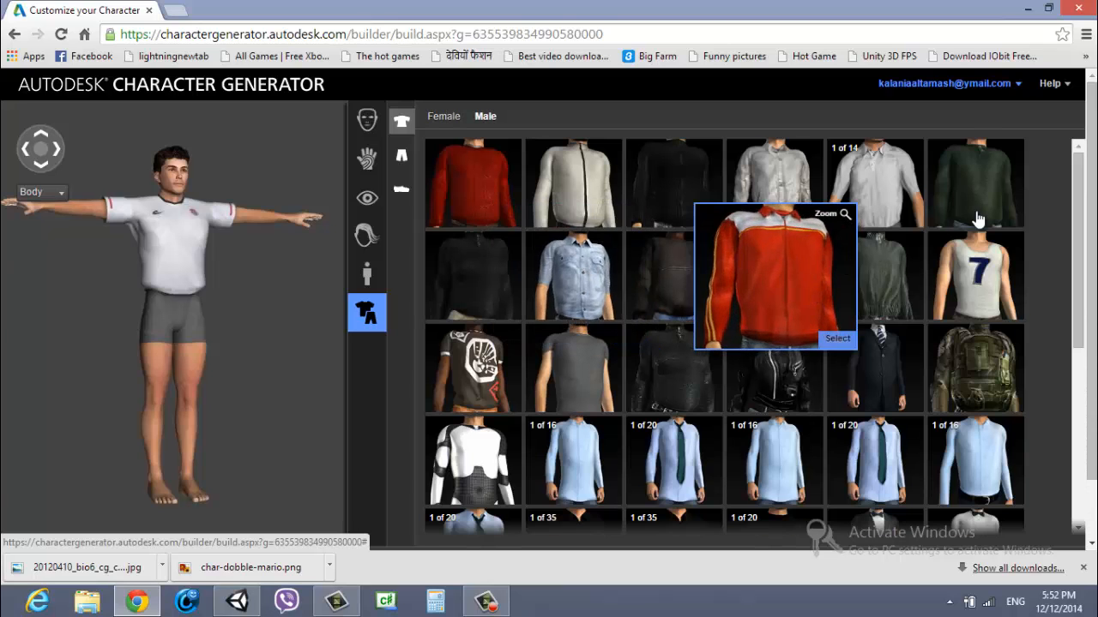
left_click(577, 275)
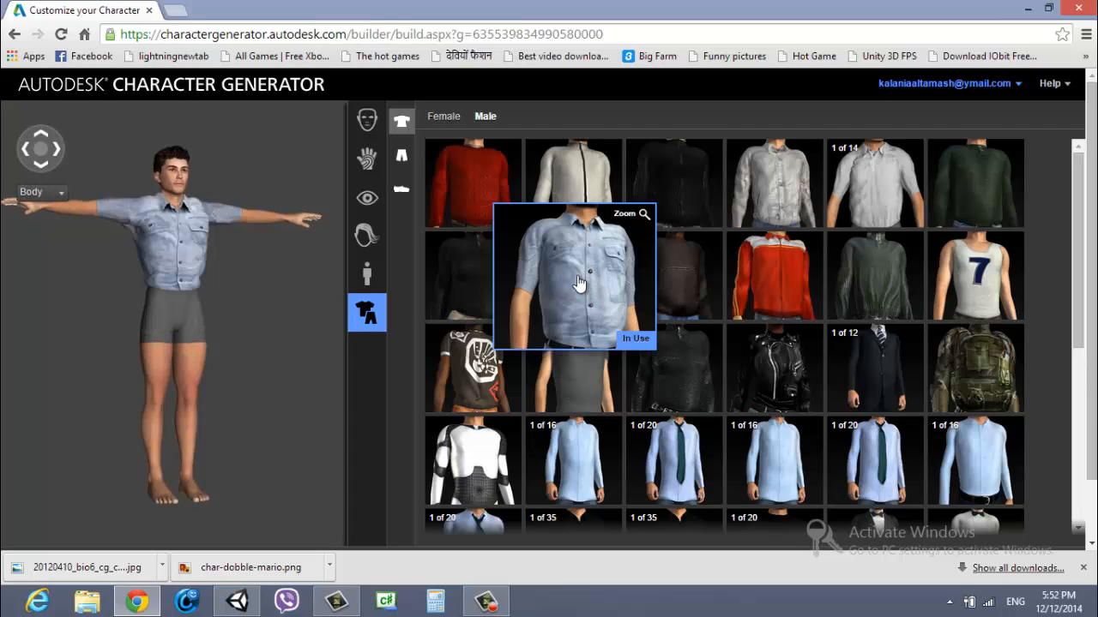
Put the dark brown male T-shirt with the white octagonal print back on the character.
left_click(485, 384)
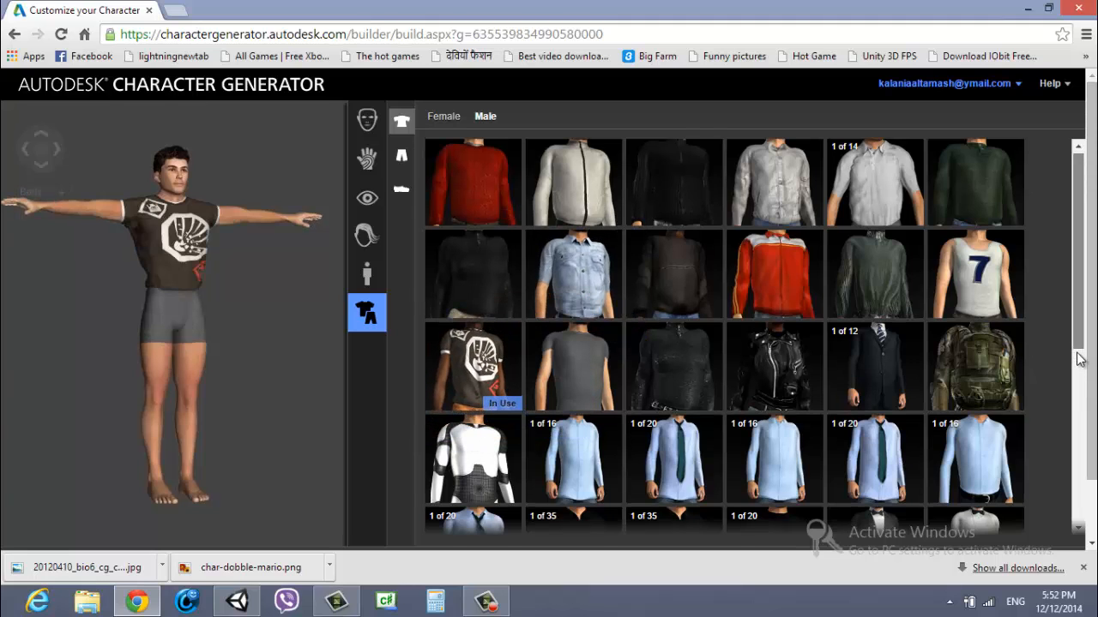
scroll(755, 388, "down", 2)
Browse the male and female trousers and apply the worn black female jeans to the character.
left_click(401, 156)
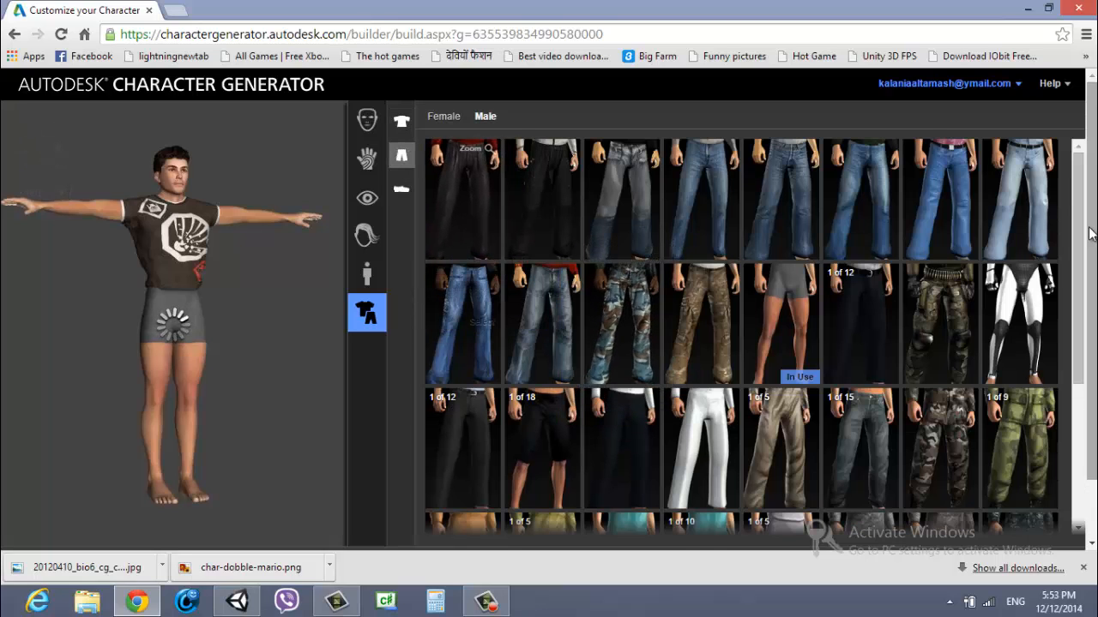
left_click_drag(1089, 233, 1087, 202)
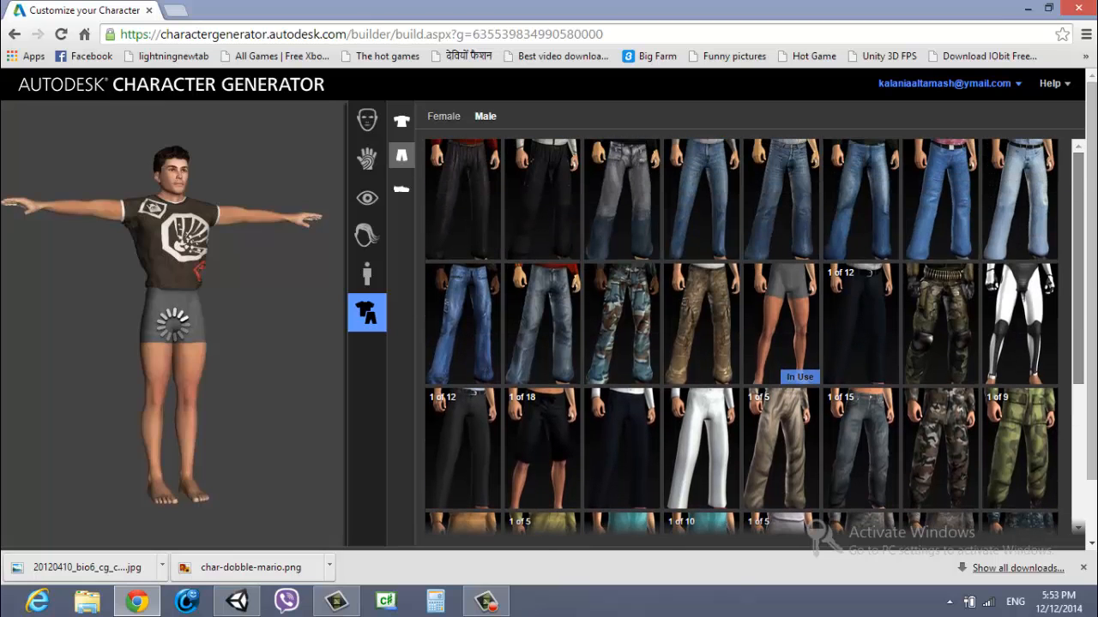
left_click(444, 116)
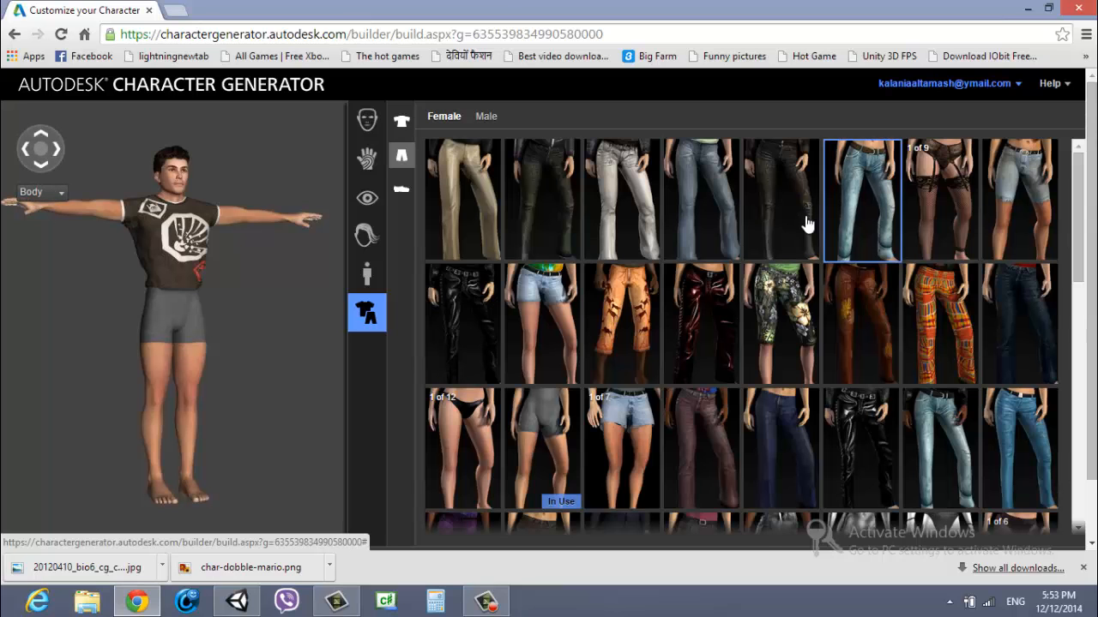
left_click(781, 210)
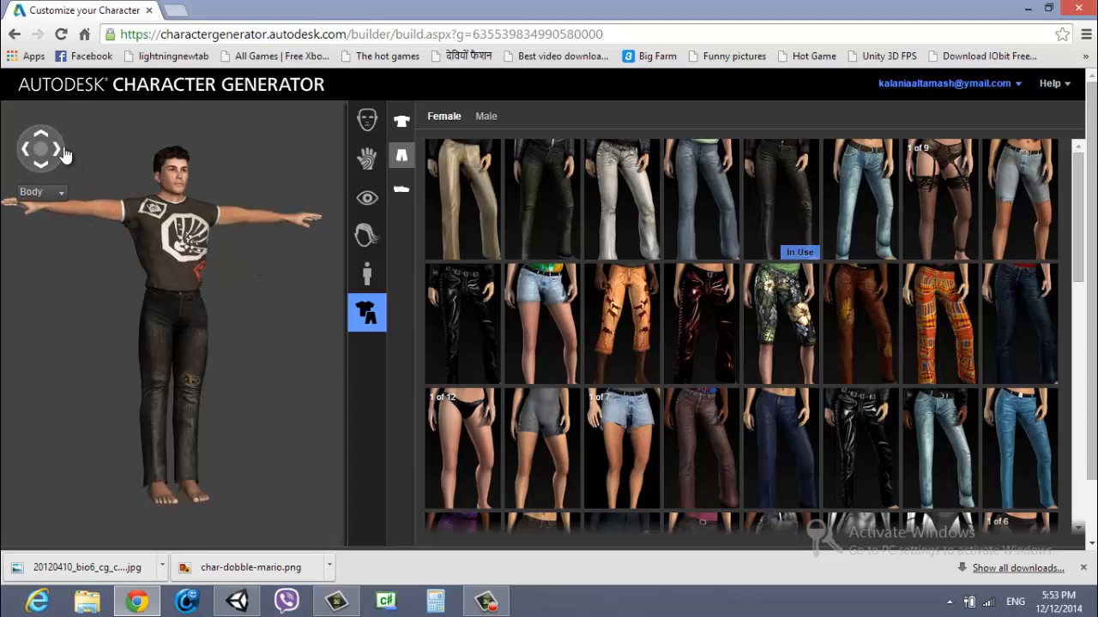
Inspect the black jeans on the character, then try the light grey female jeans and check them from several angles.
left_click(64, 153)
left_click(65, 153)
left_click(26, 153)
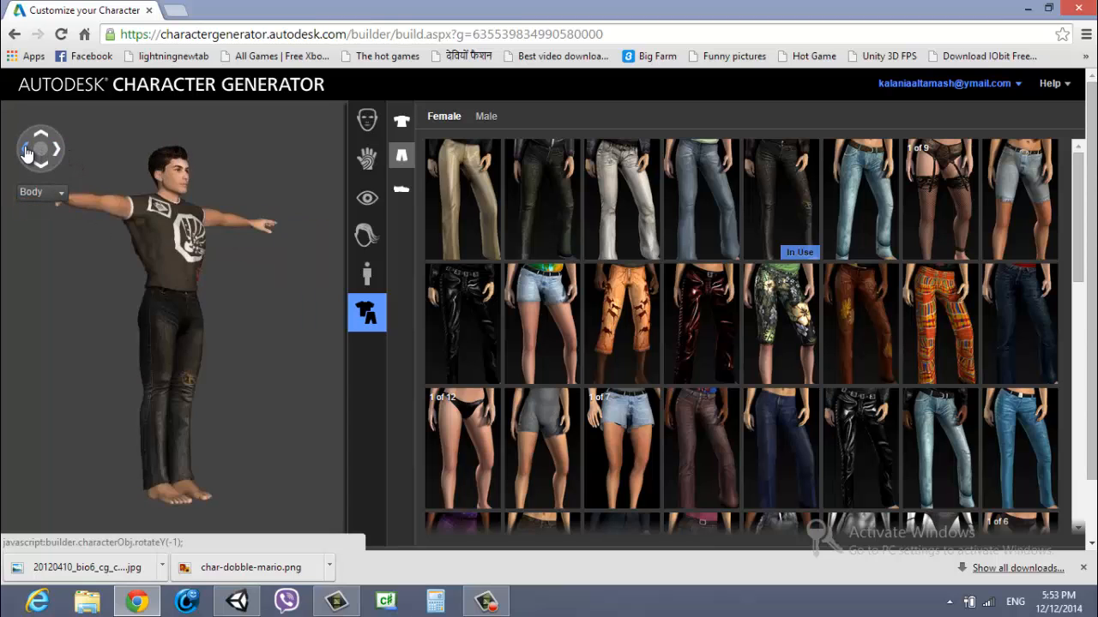
left_click(26, 153)
mouse_move(783, 245)
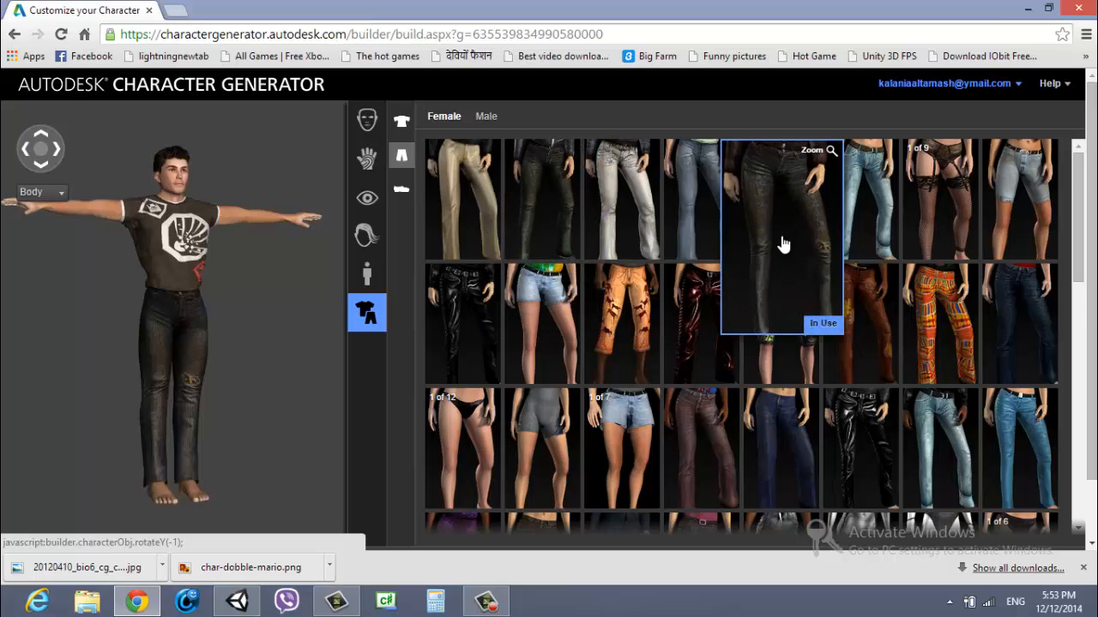
left_click(617, 199)
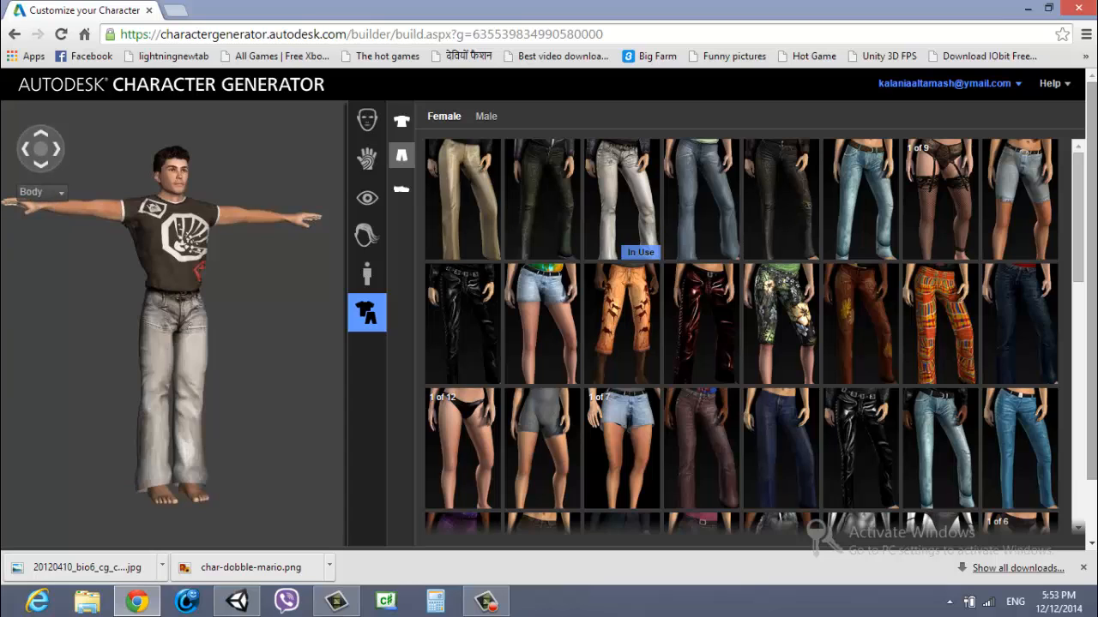
left_click(60, 153)
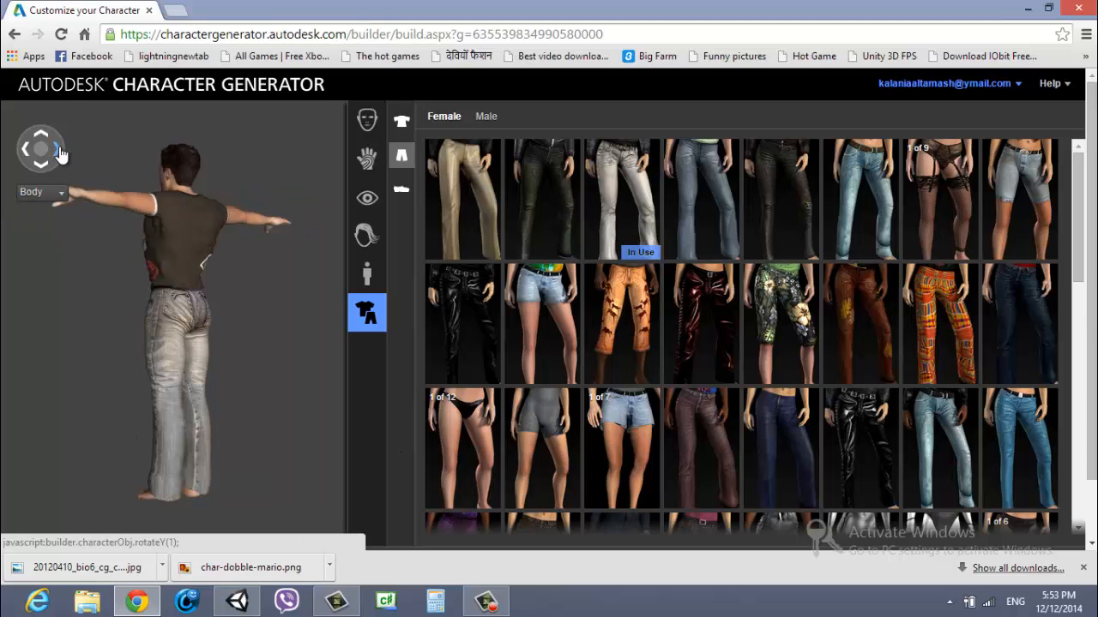
left_click(60, 153)
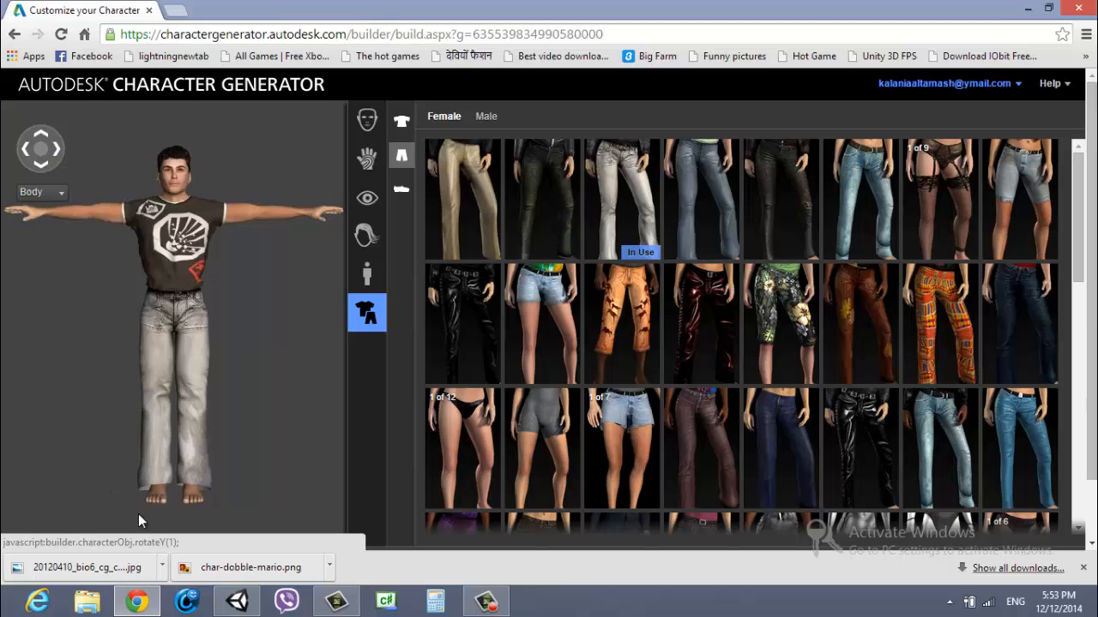
Put the blue-grey female sneakers on the character and inspect them from behind and in front.
left_click(401, 188)
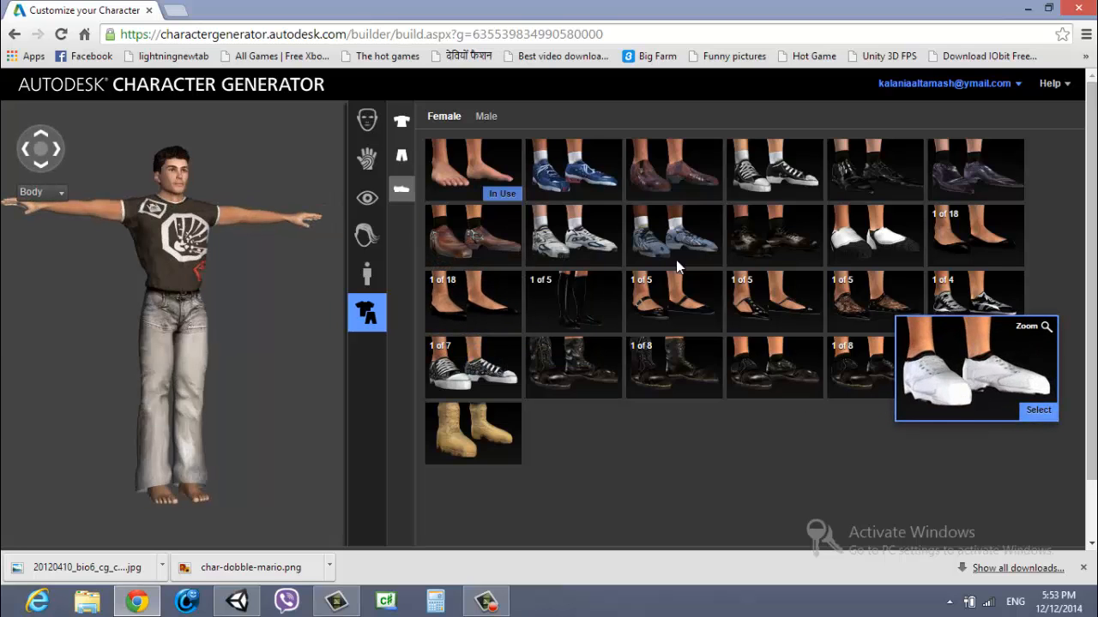
left_click(693, 244)
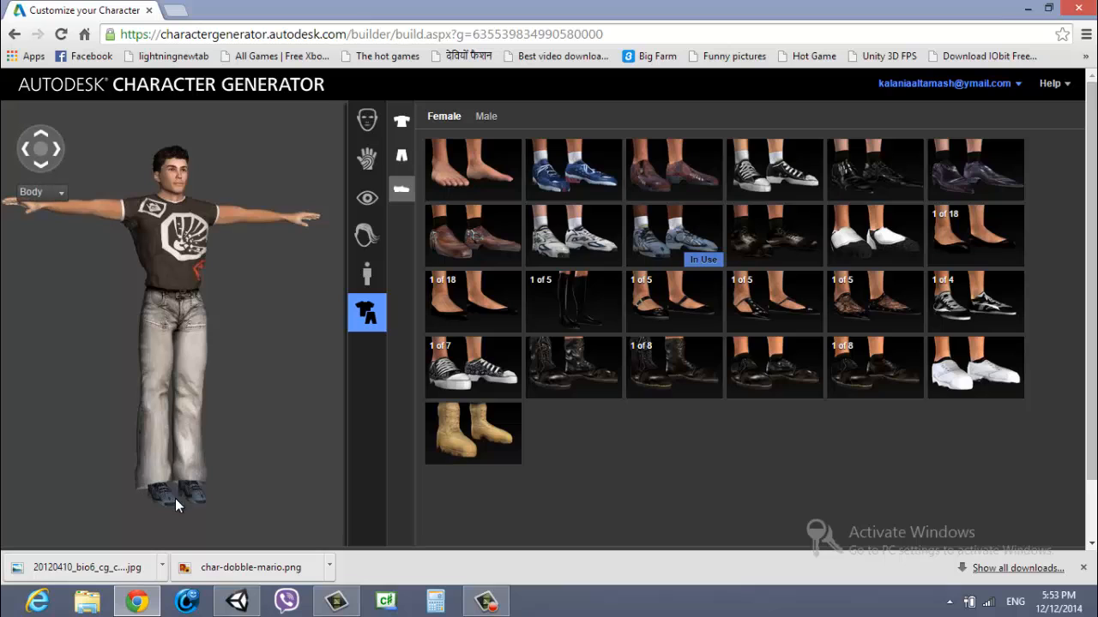
left_click(58, 151)
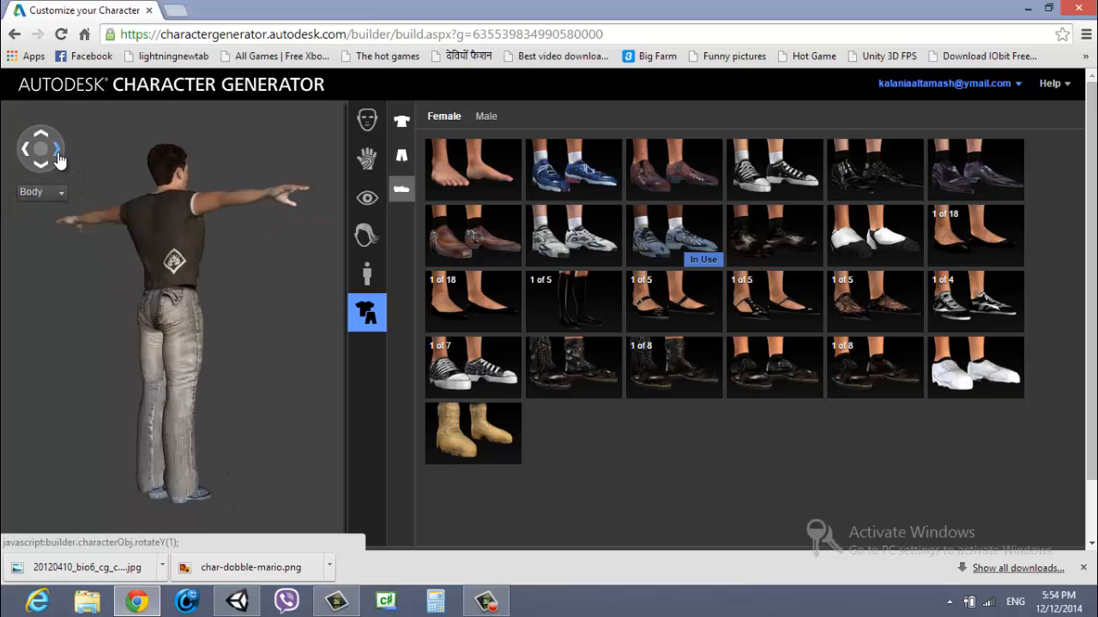
left_click(58, 155)
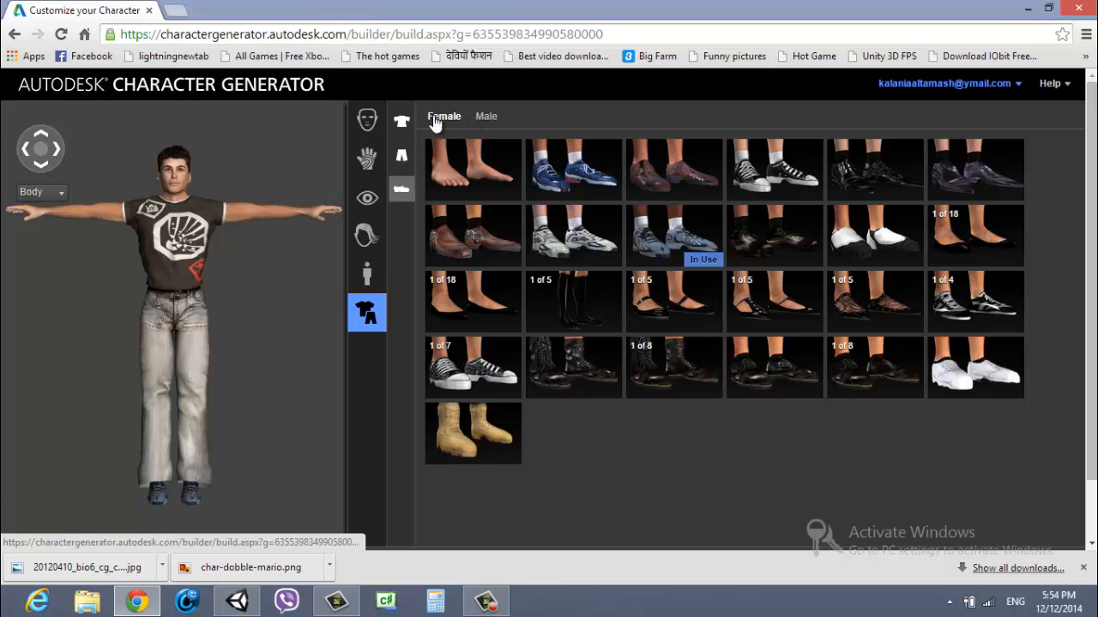
Replace the light grey jeans with the dark green female jeans and inspect them from all sides.
left_click(403, 160)
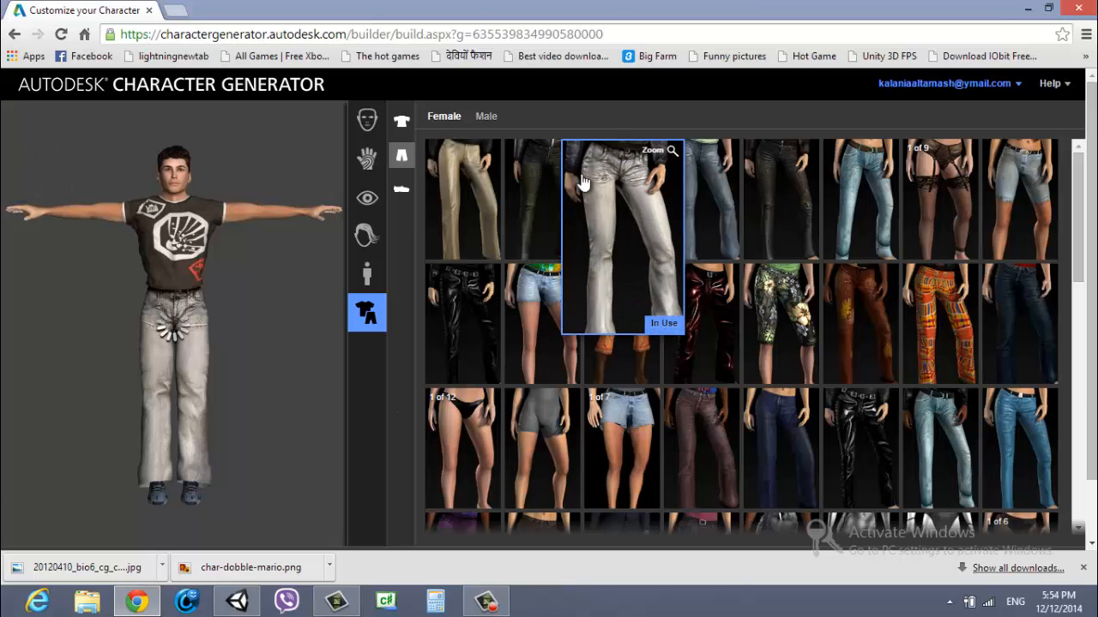
left_click(564, 208)
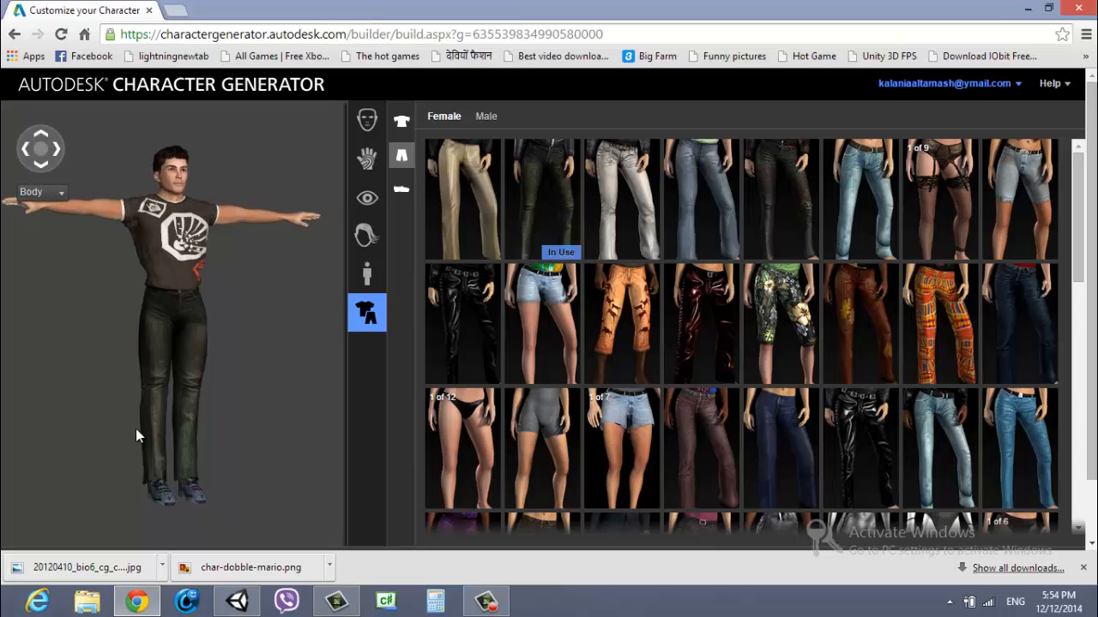
left_click(57, 150)
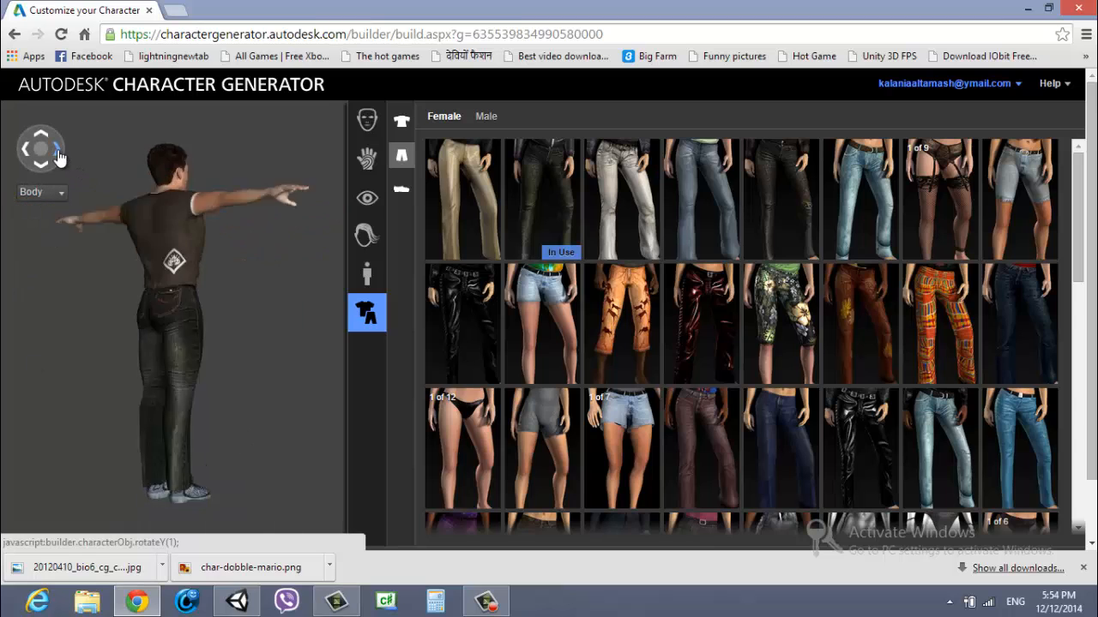
left_click(58, 157)
left_click(59, 157)
left_click(58, 157)
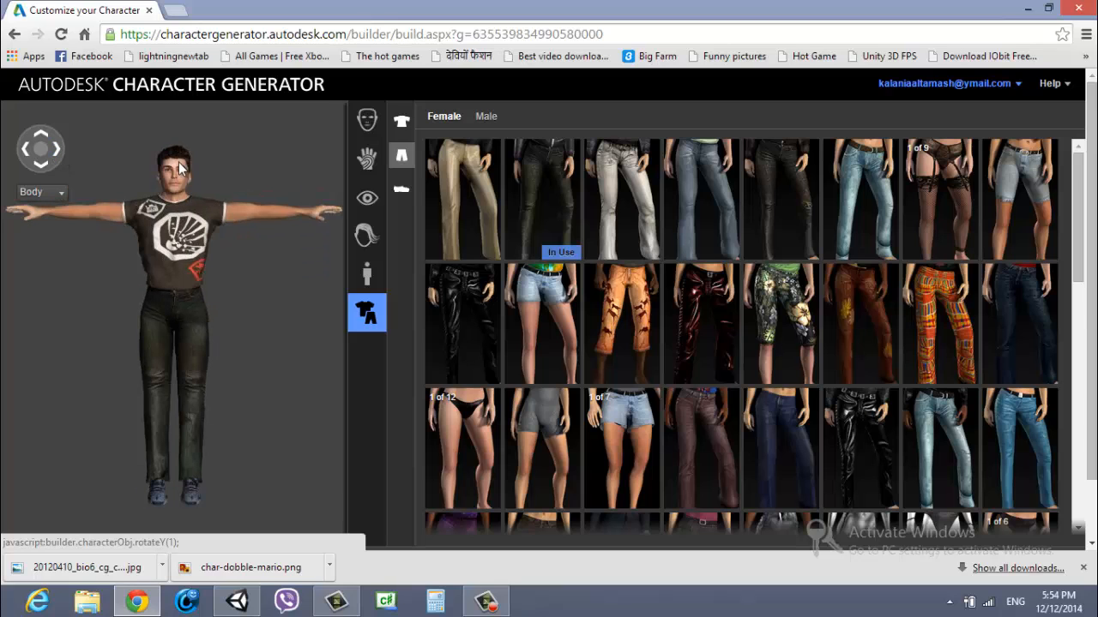
Finish the character and save it under the name Daniel Bryan.
scroll(475, 285, "down", 3)
scroll(926, 480, "down", 1)
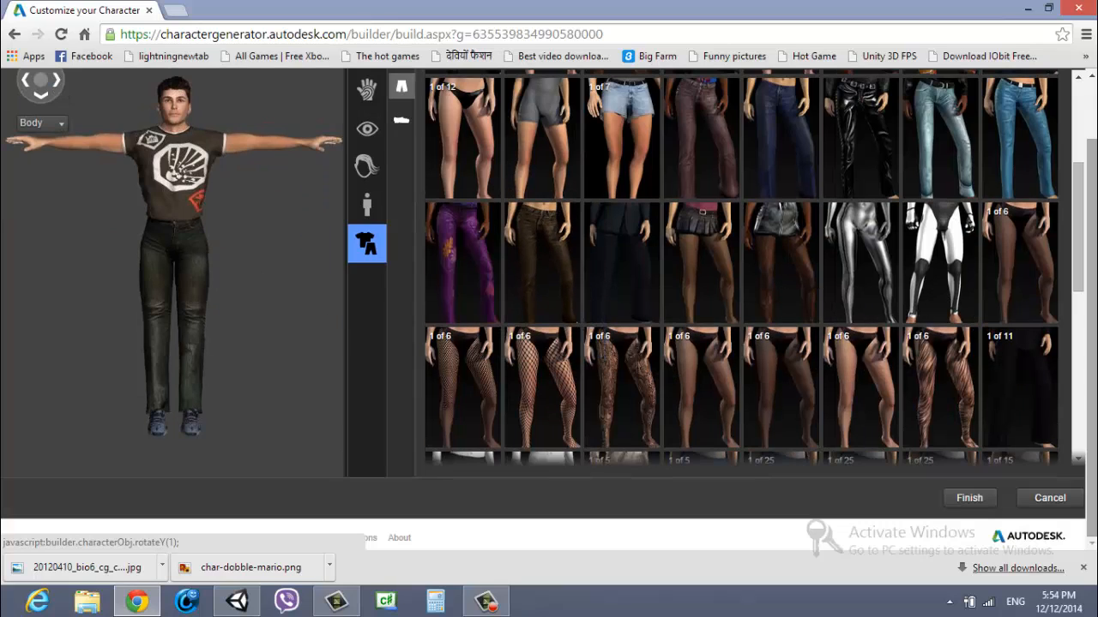
left_click(964, 498)
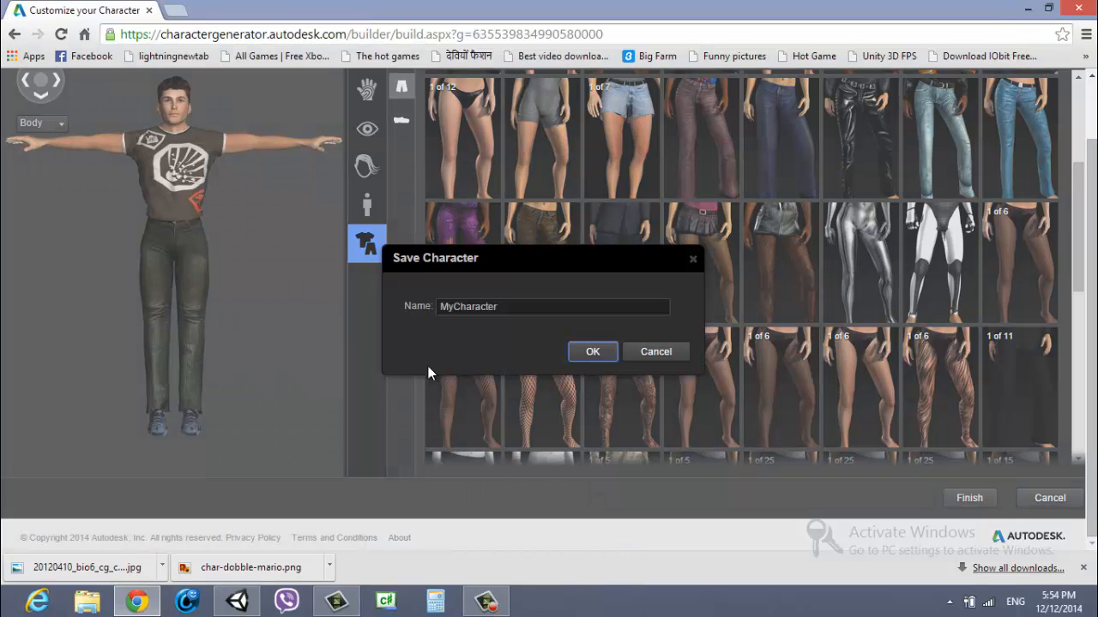
left_click_drag(513, 312, 392, 305)
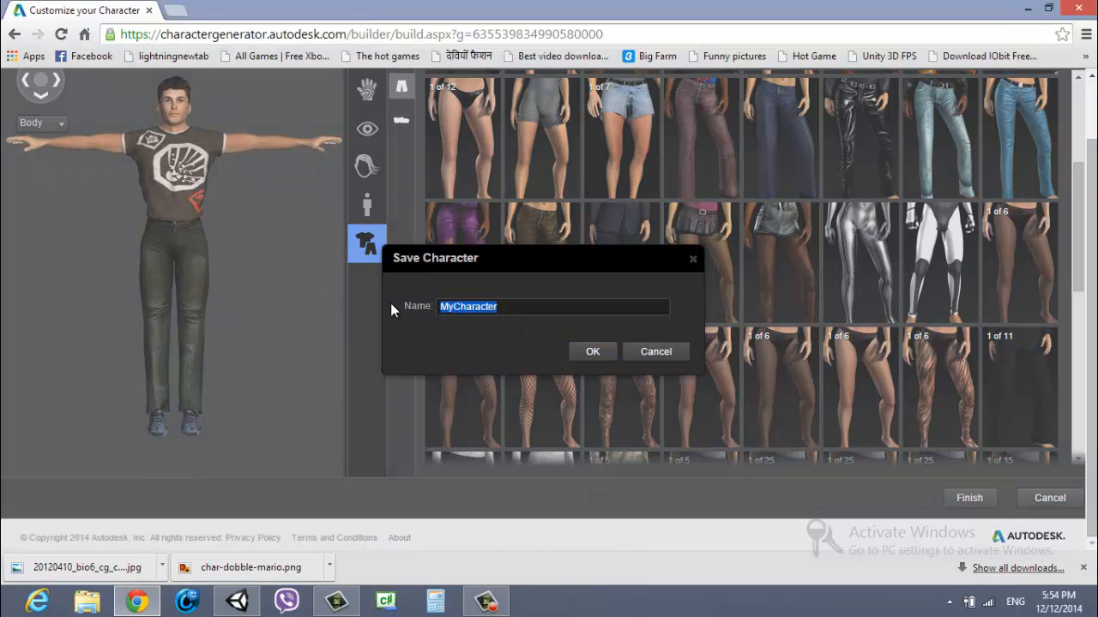
type("Daniel")
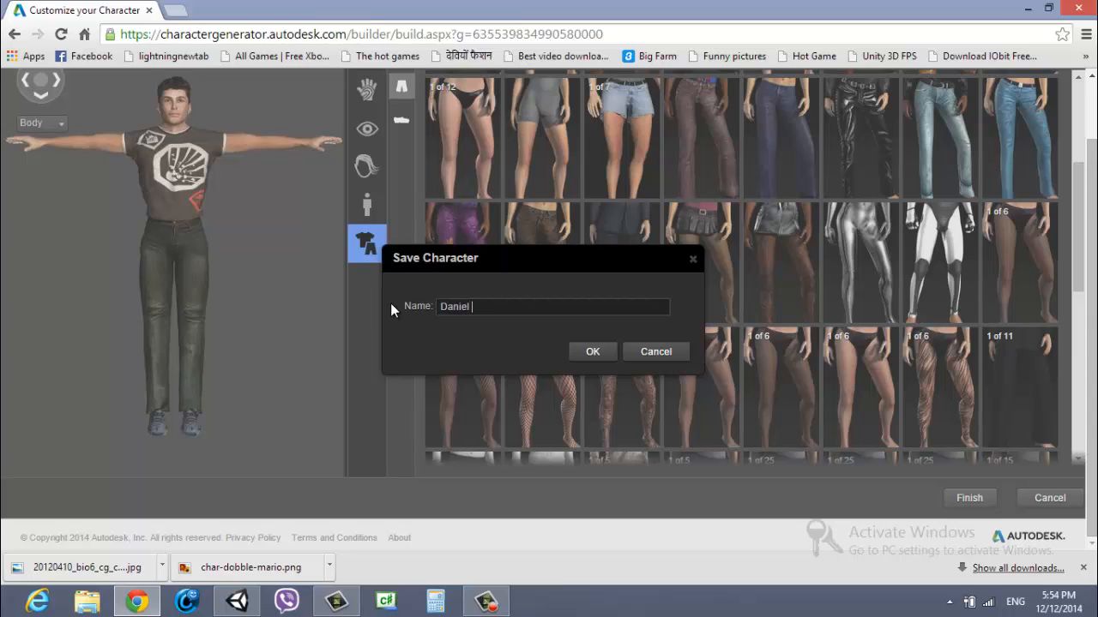
type(" Bryam")
key("BackSpace")
type("n")
left_click(598, 352)
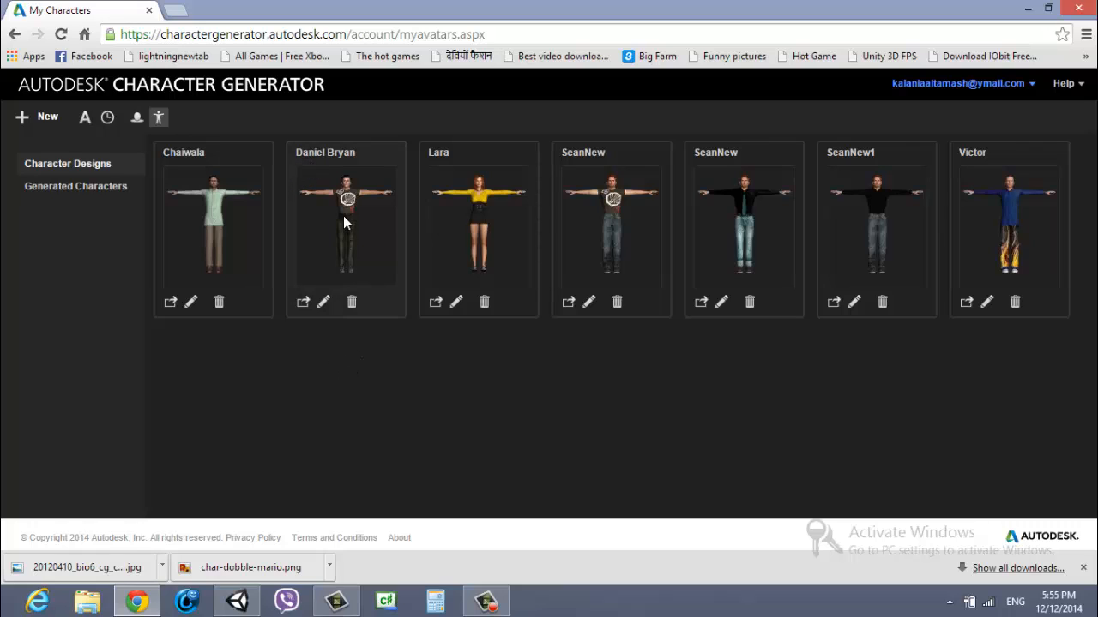
Set up generation of the Daniel Bryan character with Low poly resolution plus specular and normal map textures.
left_click(303, 303)
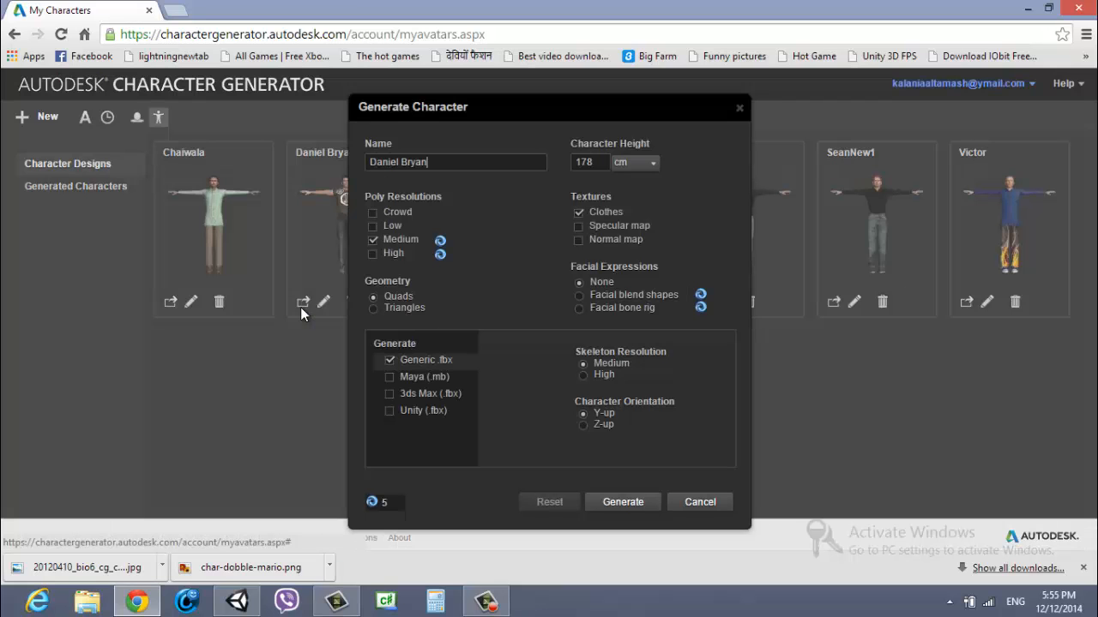
left_click(371, 240)
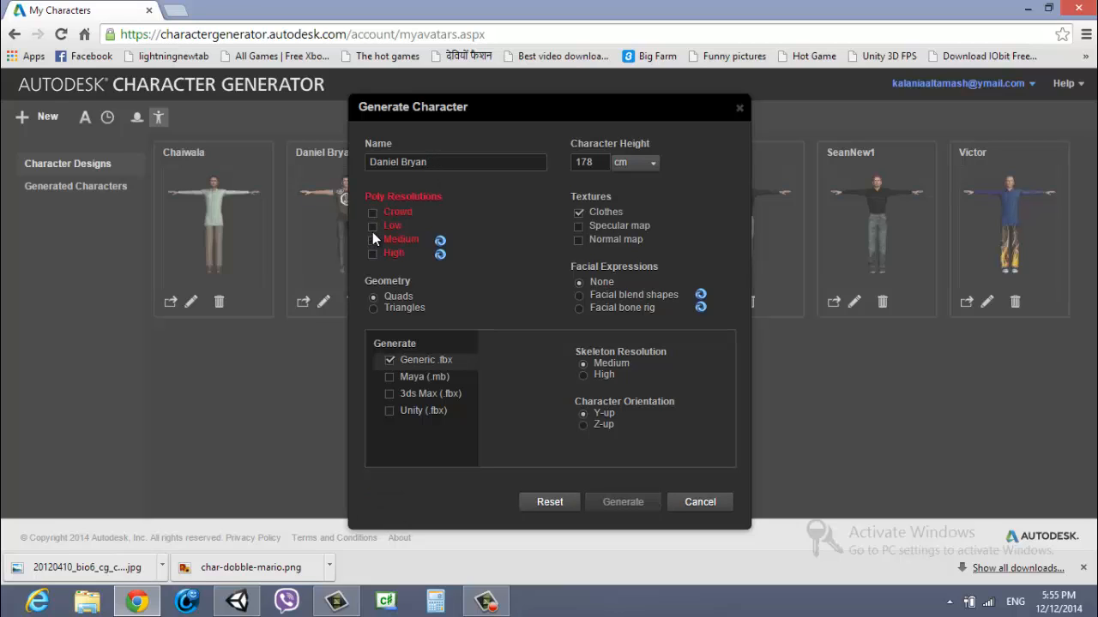
left_click(374, 225)
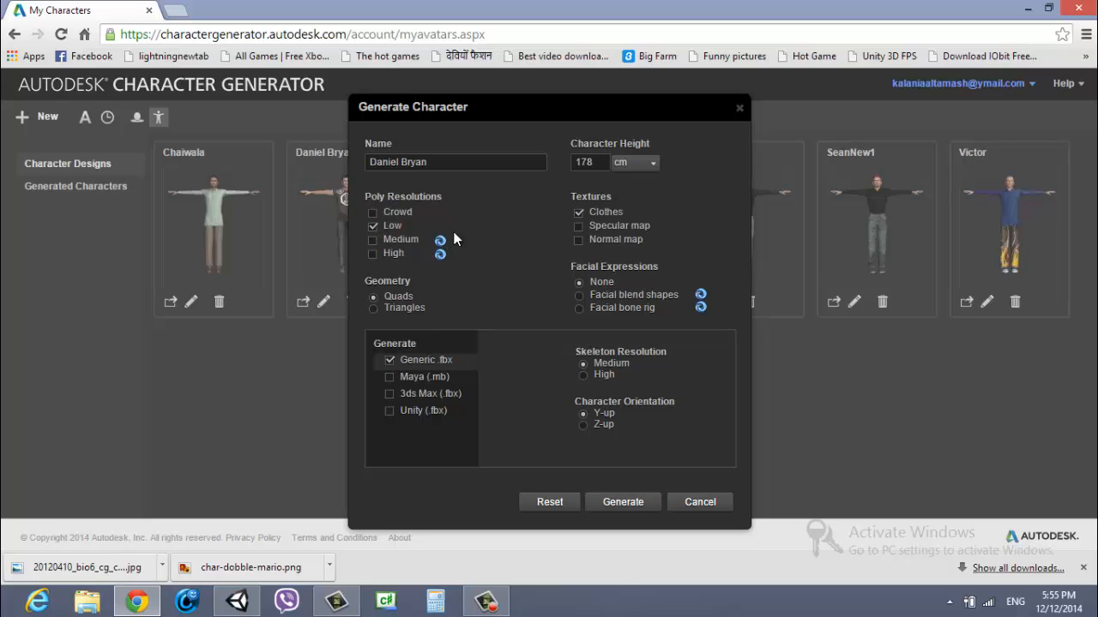
left_click(580, 226)
left_click(580, 240)
Switch the output format from Generic .fbx to Unity (.fbx) only and generate the character.
left_click(389, 360)
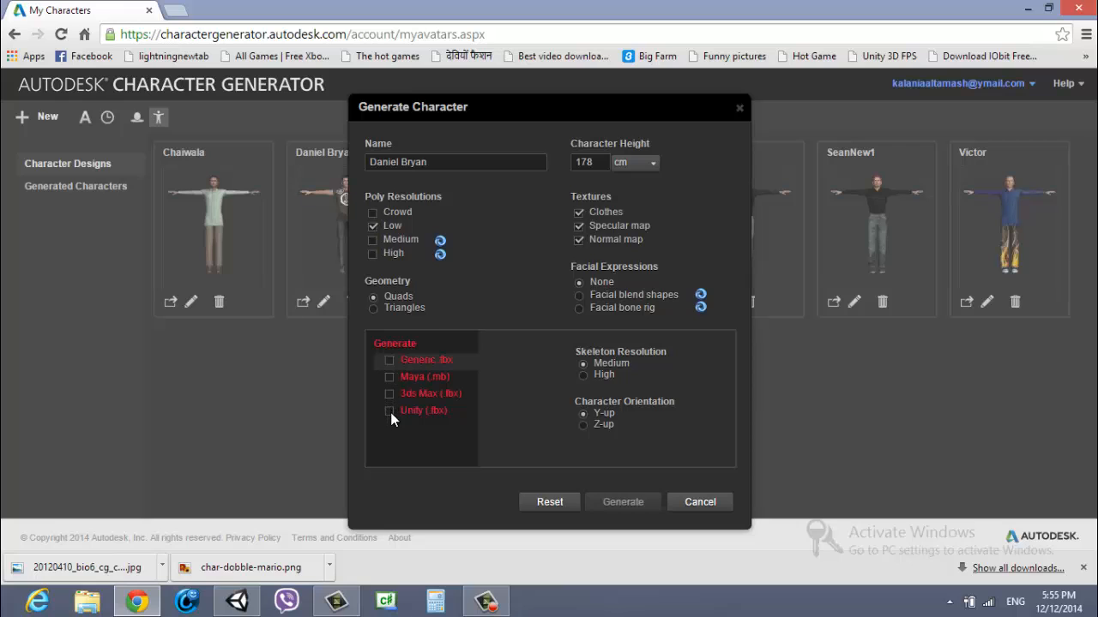
left_click(389, 411)
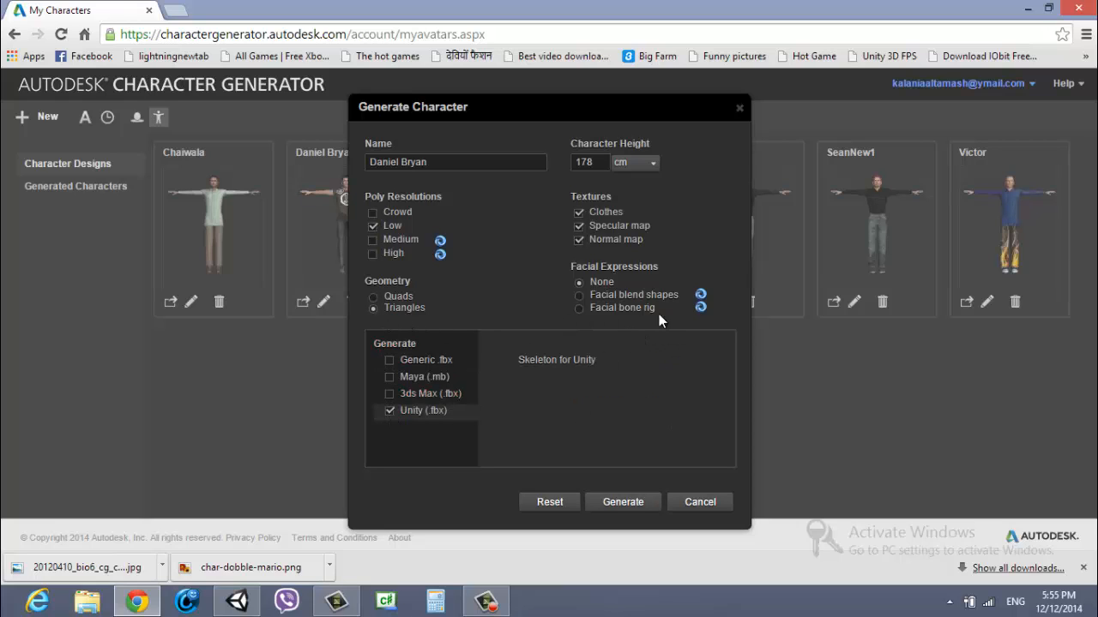
left_click(623, 505)
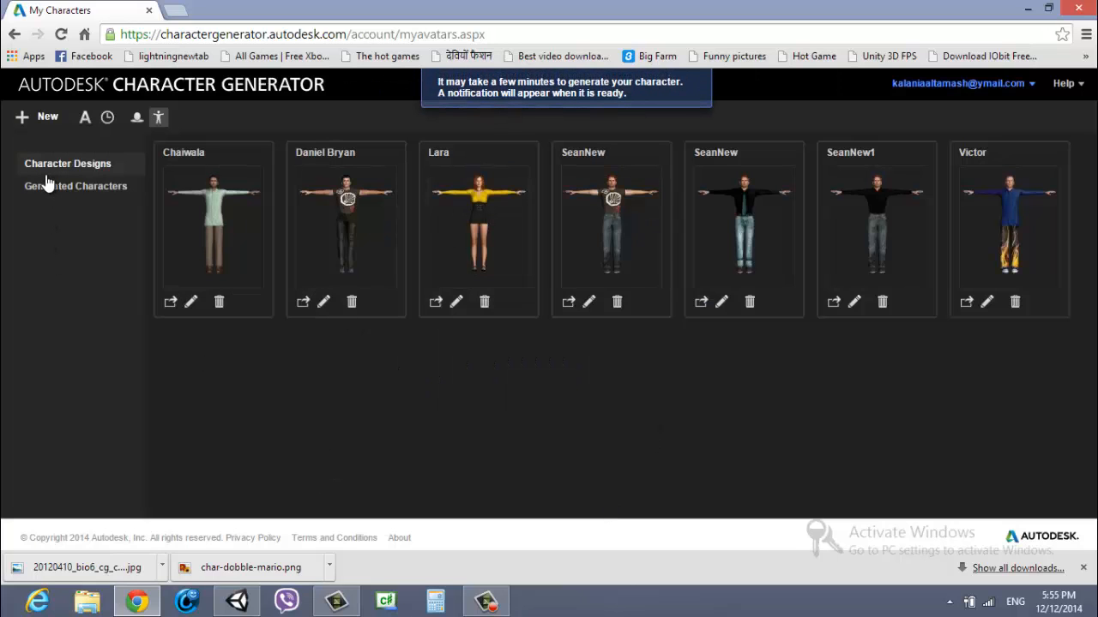
Start a new character, preview Yvonne, then choose the Default Female base and begin customizing it.
left_click(58, 118)
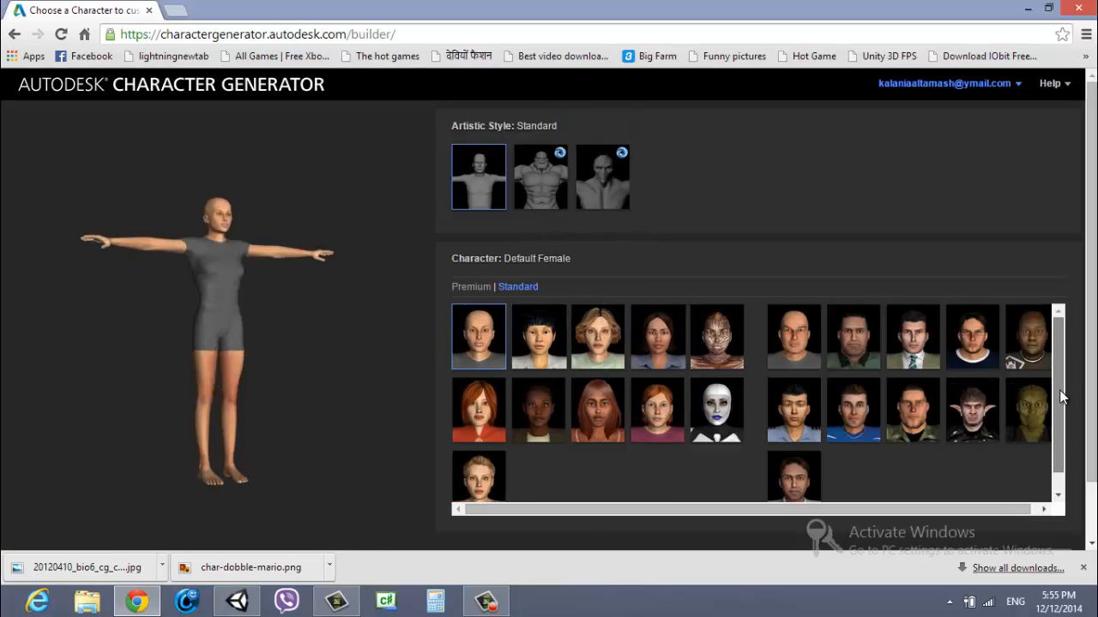
scroll(1065, 385, "down", 1)
left_click(480, 464)
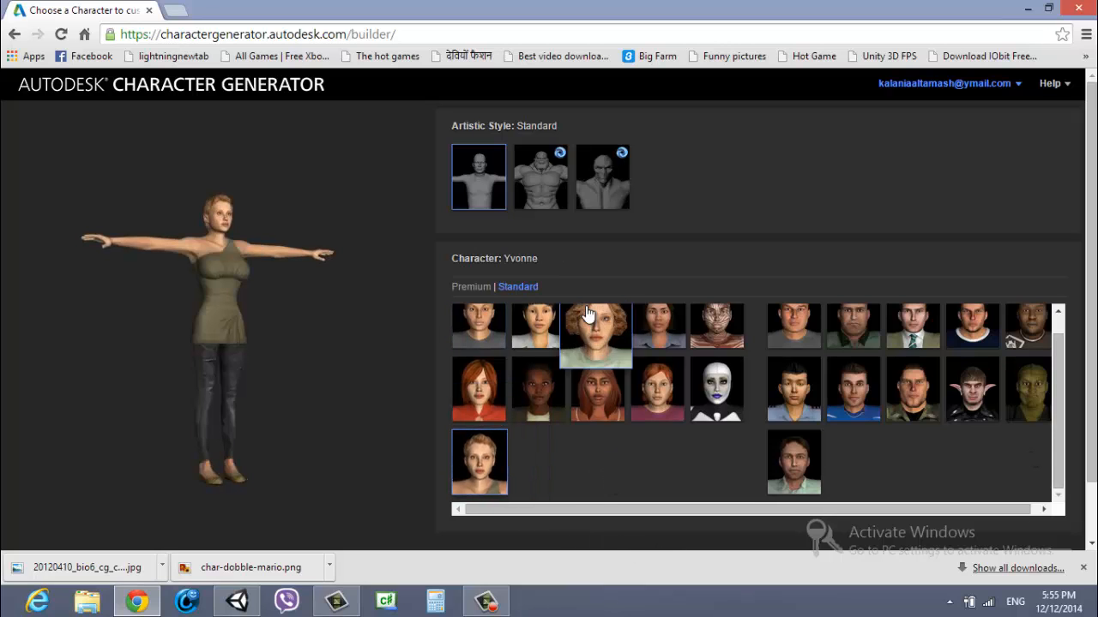
left_click(470, 341)
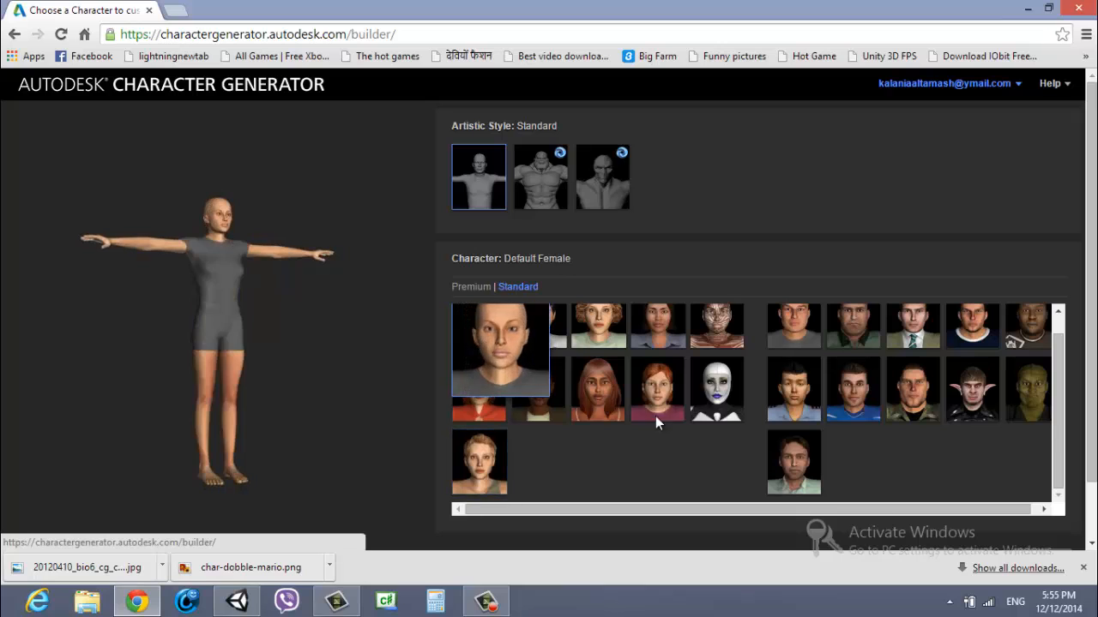
scroll(1072, 454, "down", 1)
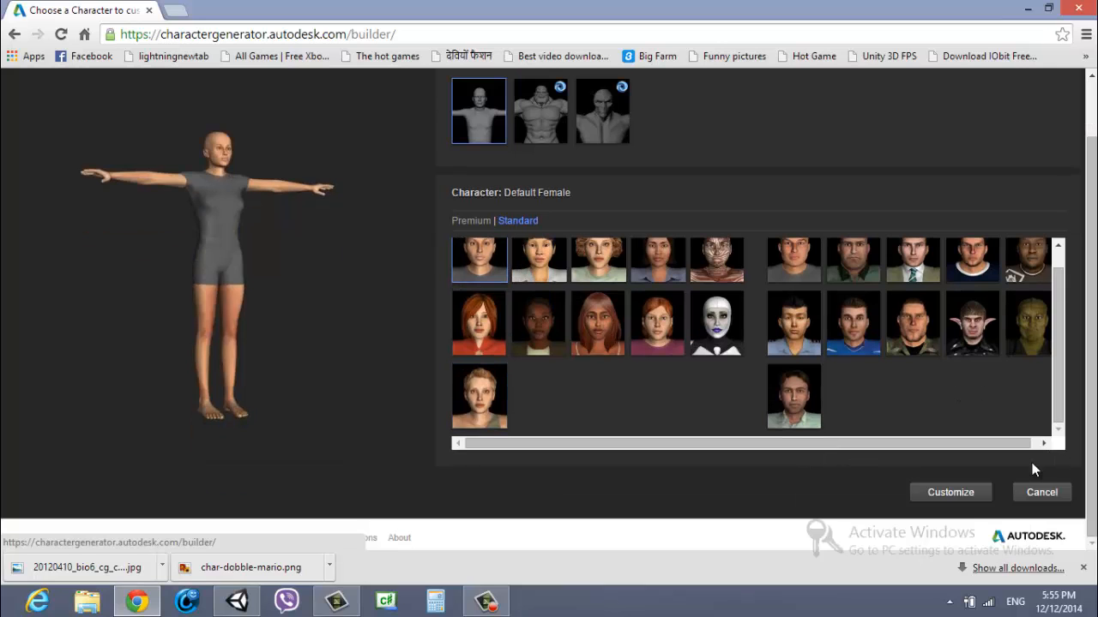
left_click(967, 492)
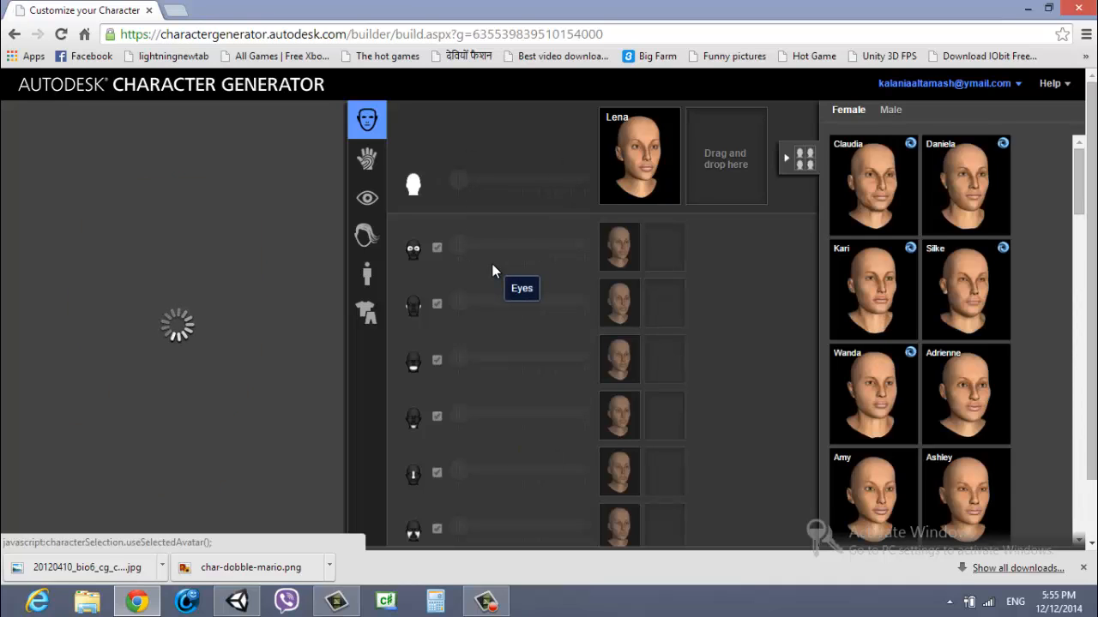
Replace the new character's base face with the female face Charley and look through further female faces.
scroll(943, 326, "down", 3)
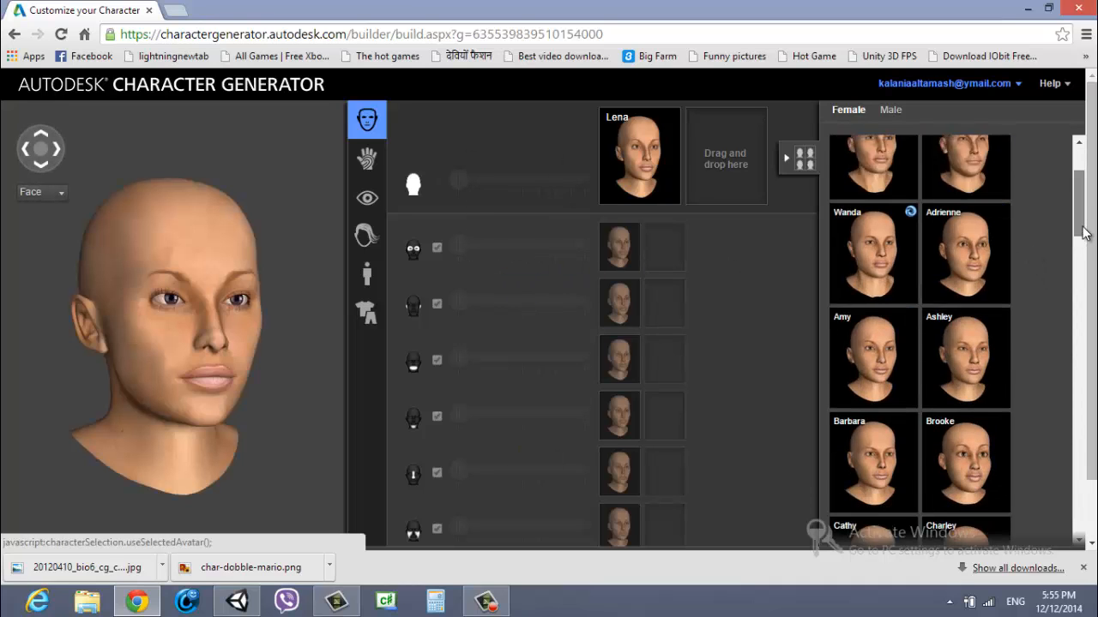
scroll(950, 451, "down", 3)
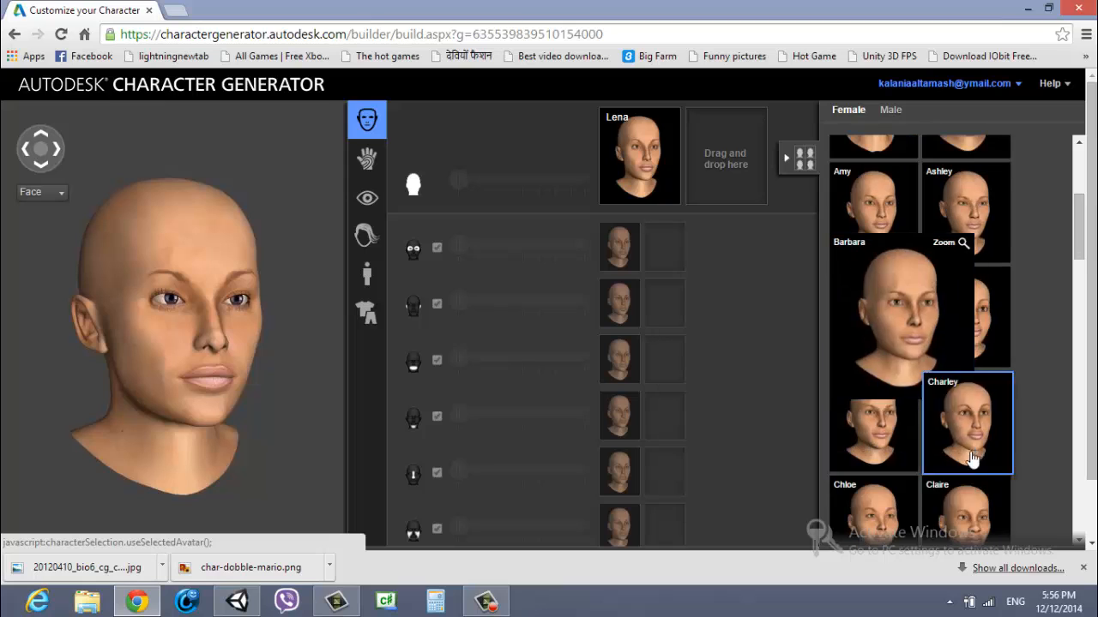
left_click_drag(981, 421, 642, 176)
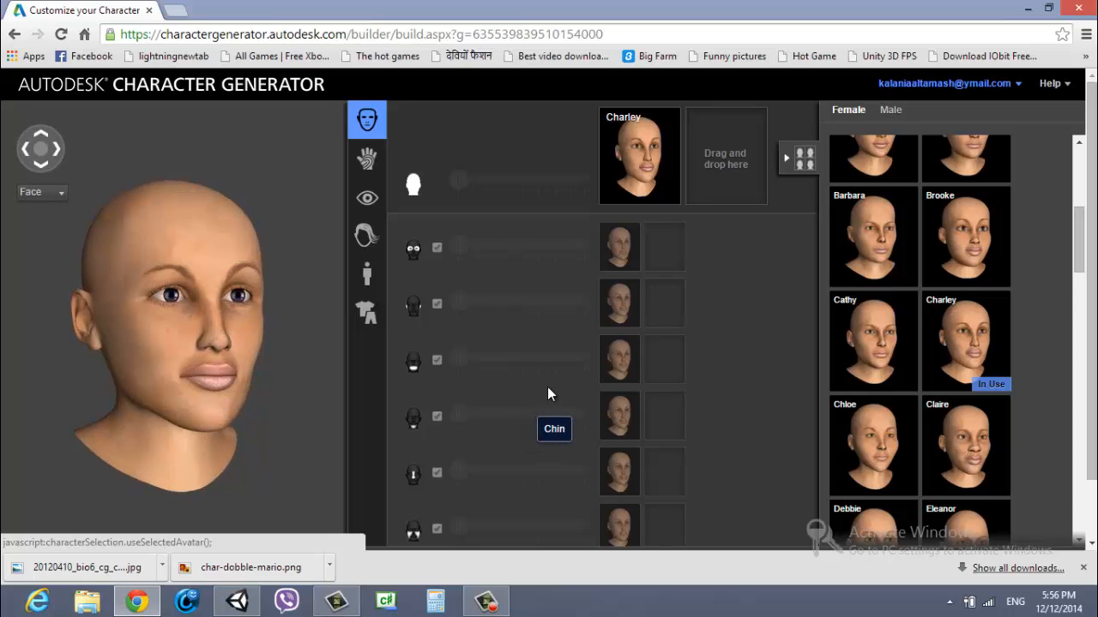
scroll(865, 304, "down", 3)
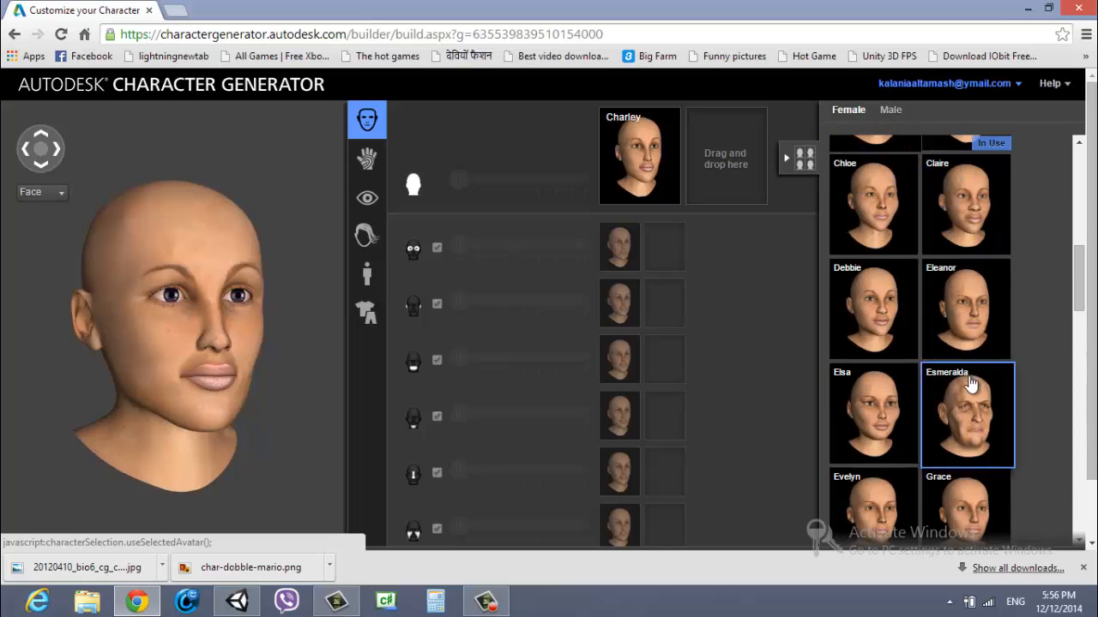
Look through the female skins, and inspect the dressed female character from both sides in full-body view.
left_click(366, 159)
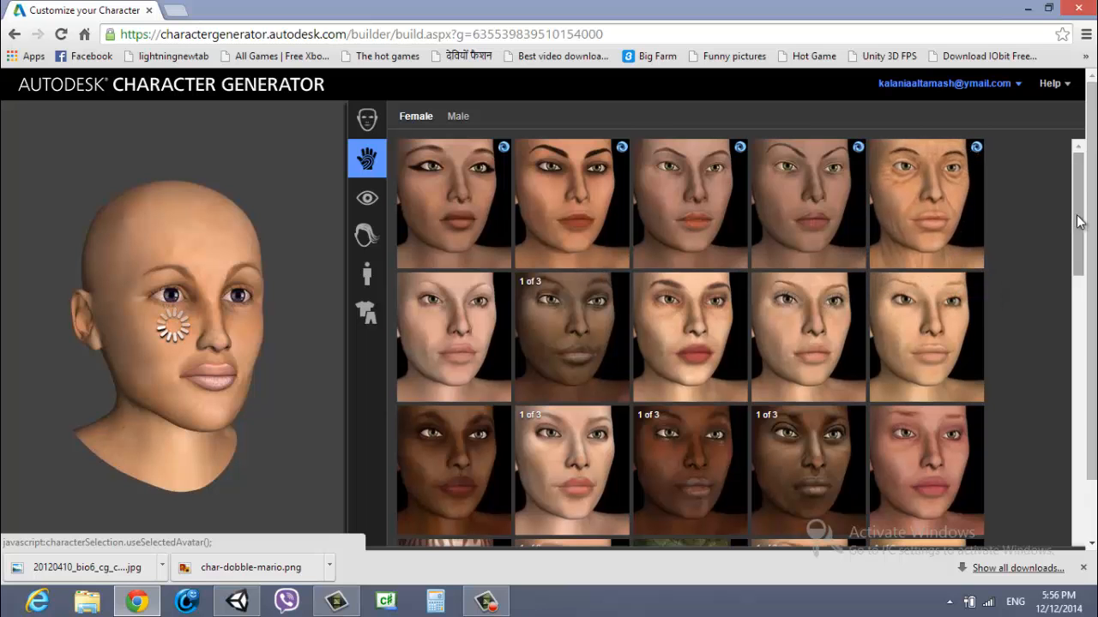
left_click_drag(1078, 223, 1079, 317)
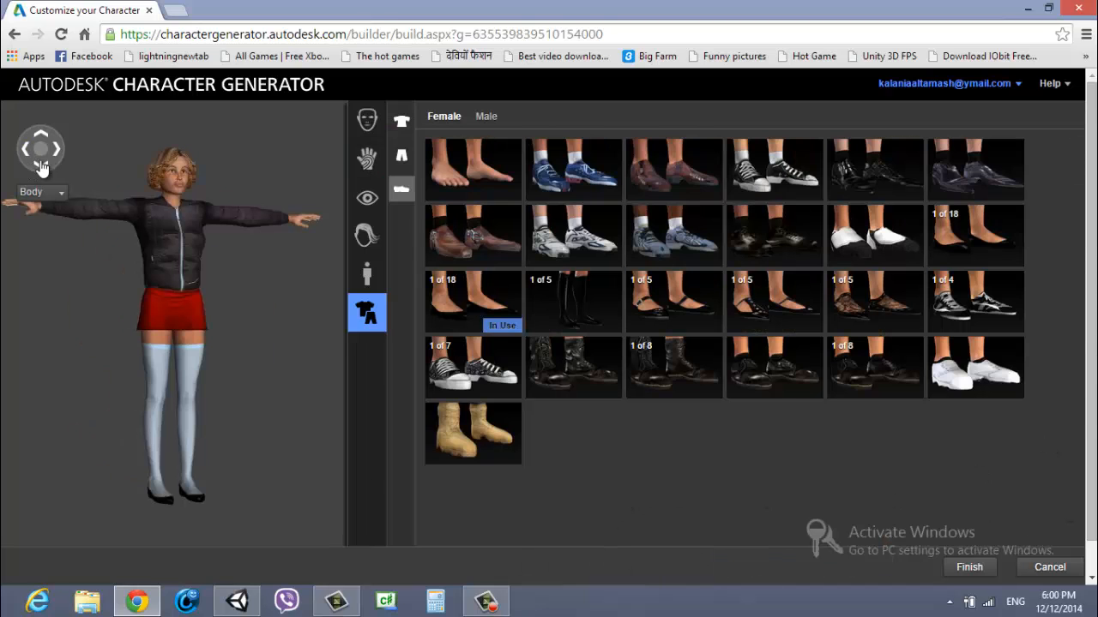
left_click(29, 151)
left_click(28, 151)
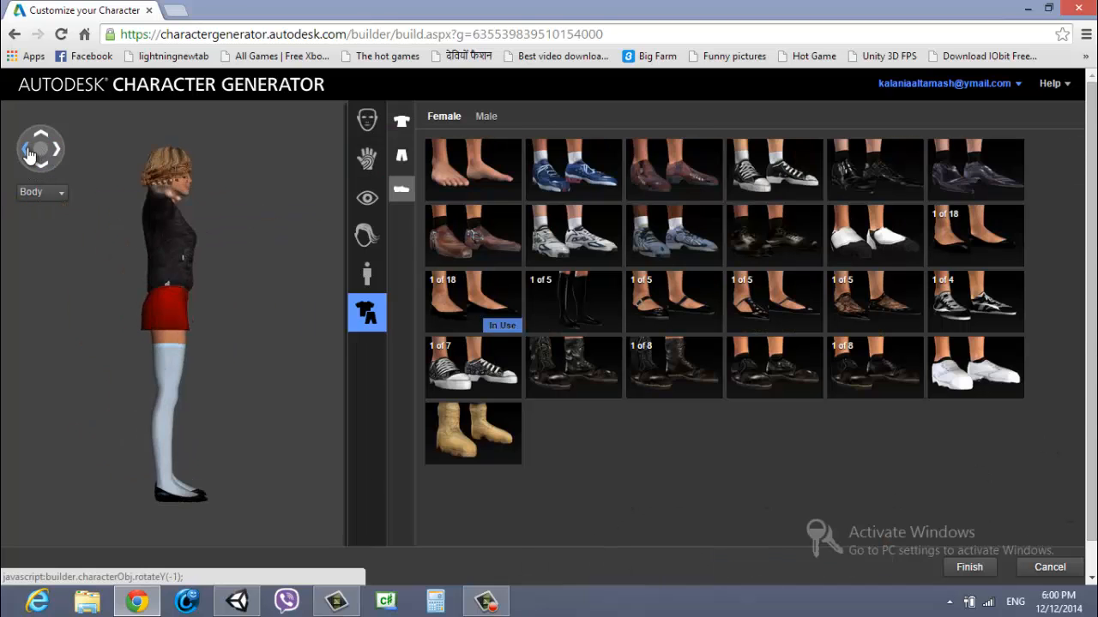
left_click(29, 152)
left_click(29, 153)
left_click(29, 152)
left_click(29, 152)
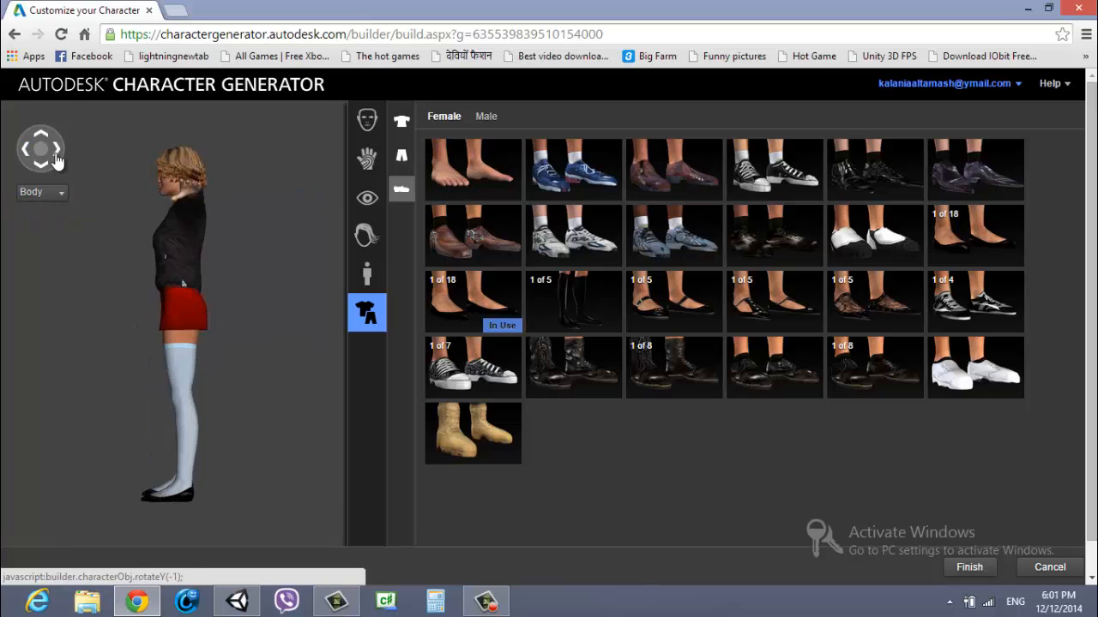
left_click(57, 159)
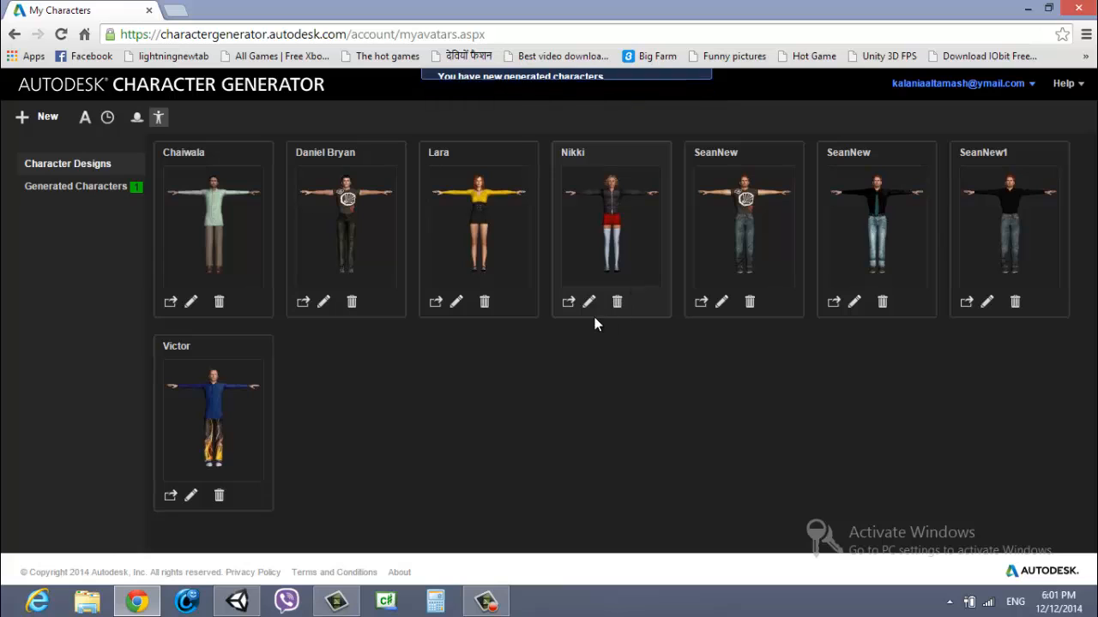
Generate the Nikki character at 130 cm with Low resolution, specular and normal maps, High skeleton resolution and Unity (.fbx) output only.
left_click(567, 303)
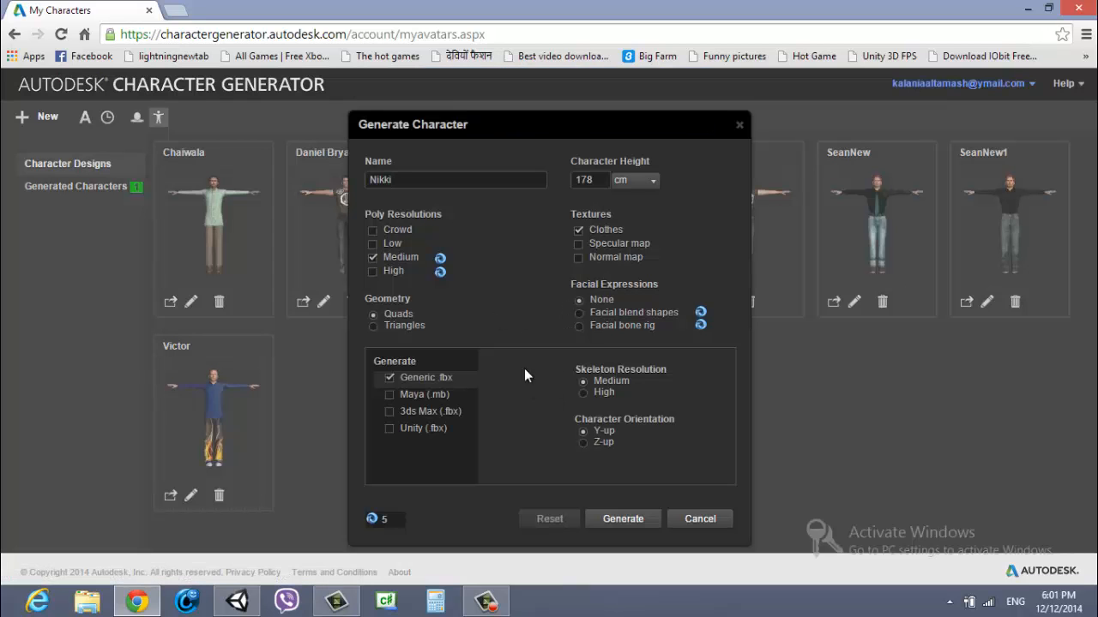
left_click(373, 243)
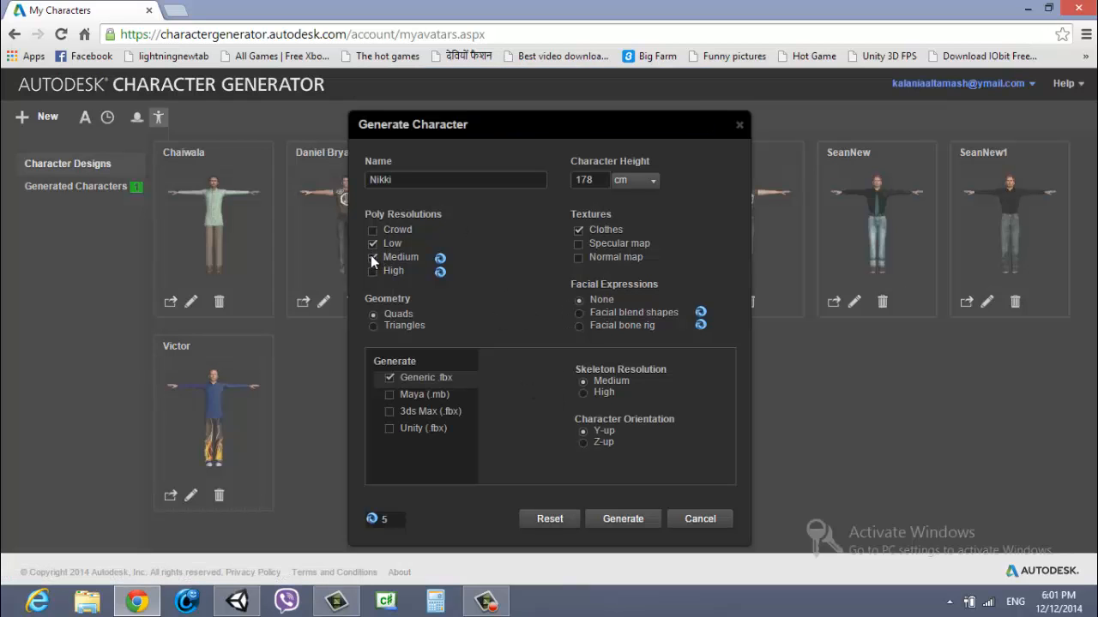
left_click(578, 256)
left_click(395, 429)
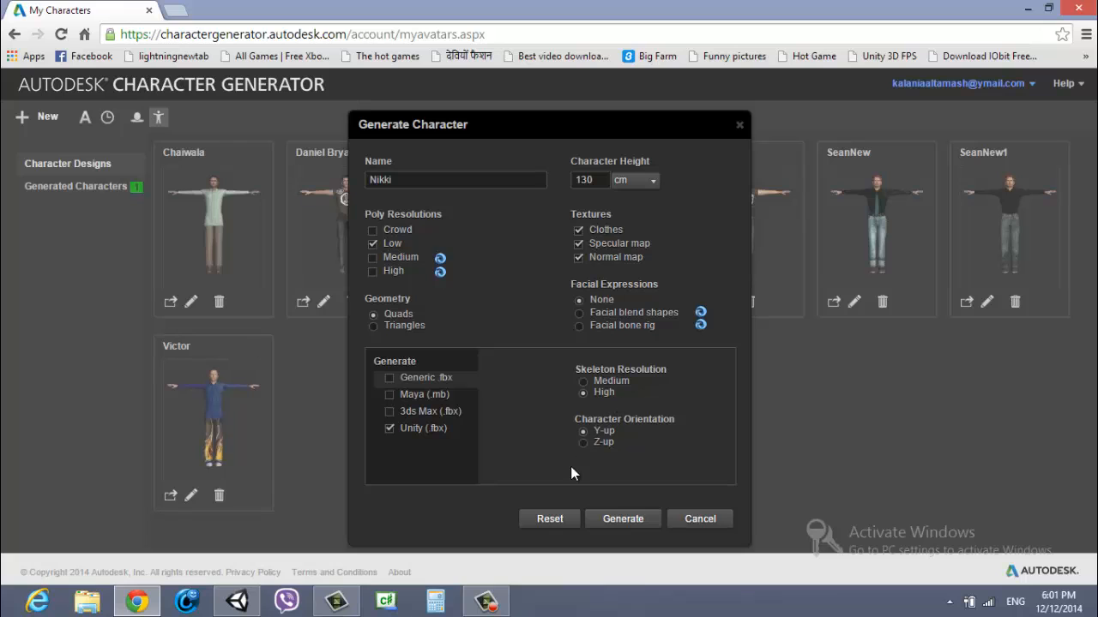
left_click(622, 518)
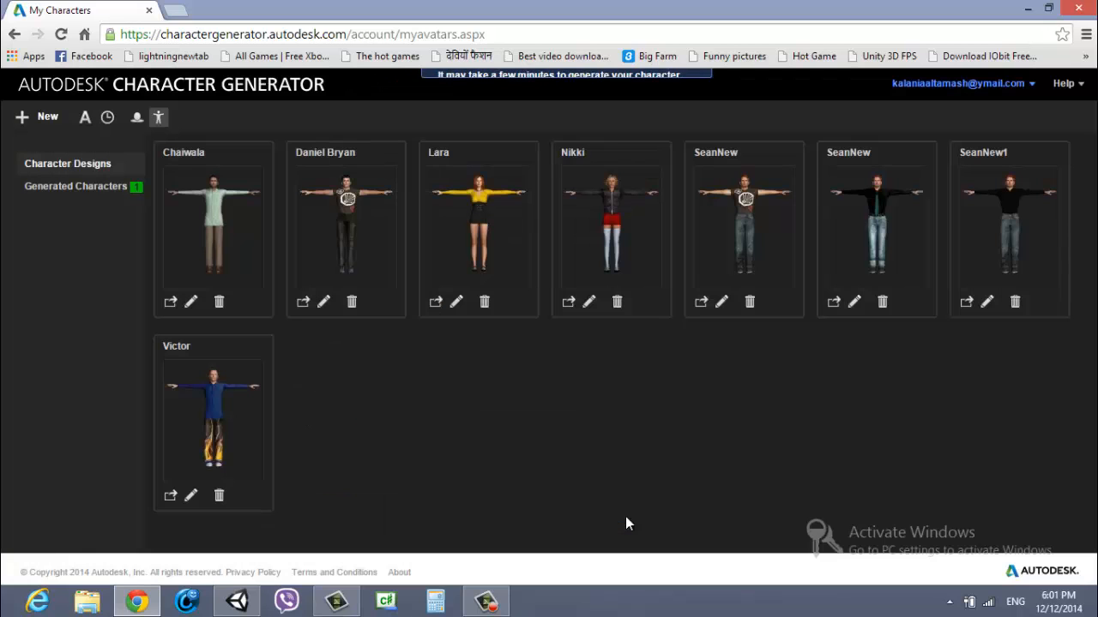
Start customizing a new character from the Default Female base and replace its base face with Miss Bones.
left_click(46, 119)
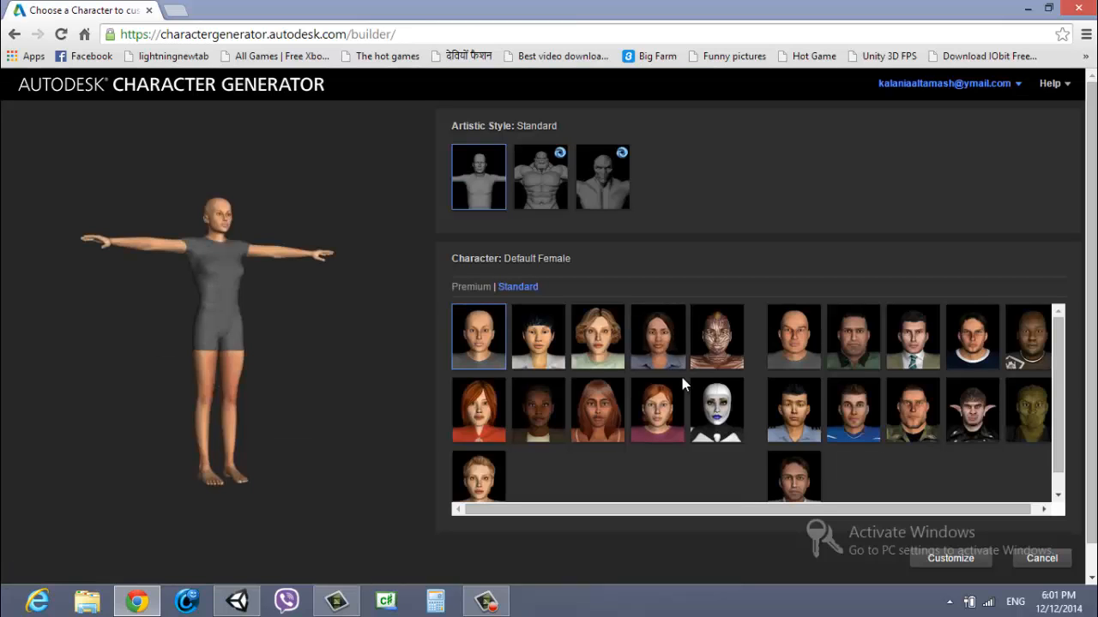
scroll(866, 395, "down", 1)
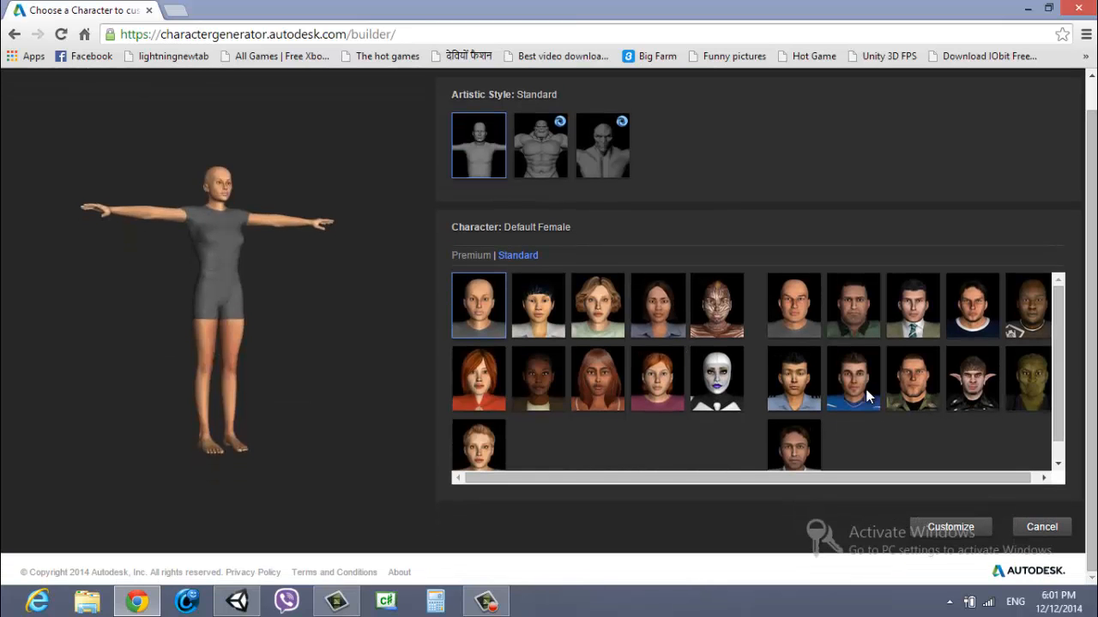
left_click(967, 531)
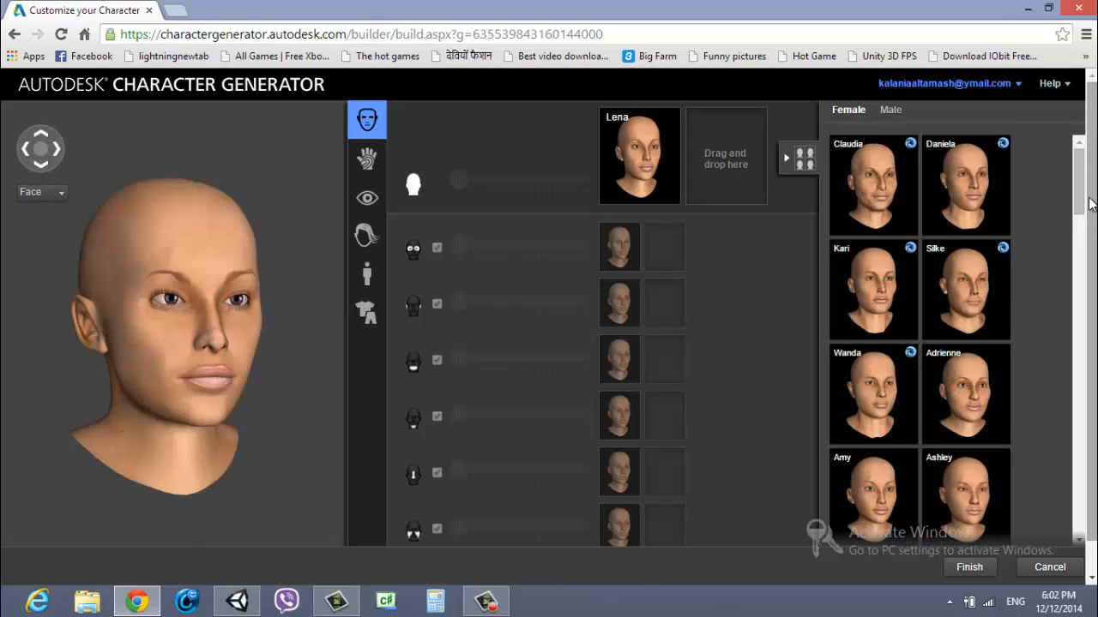
left_click_drag(1091, 203, 1069, 439)
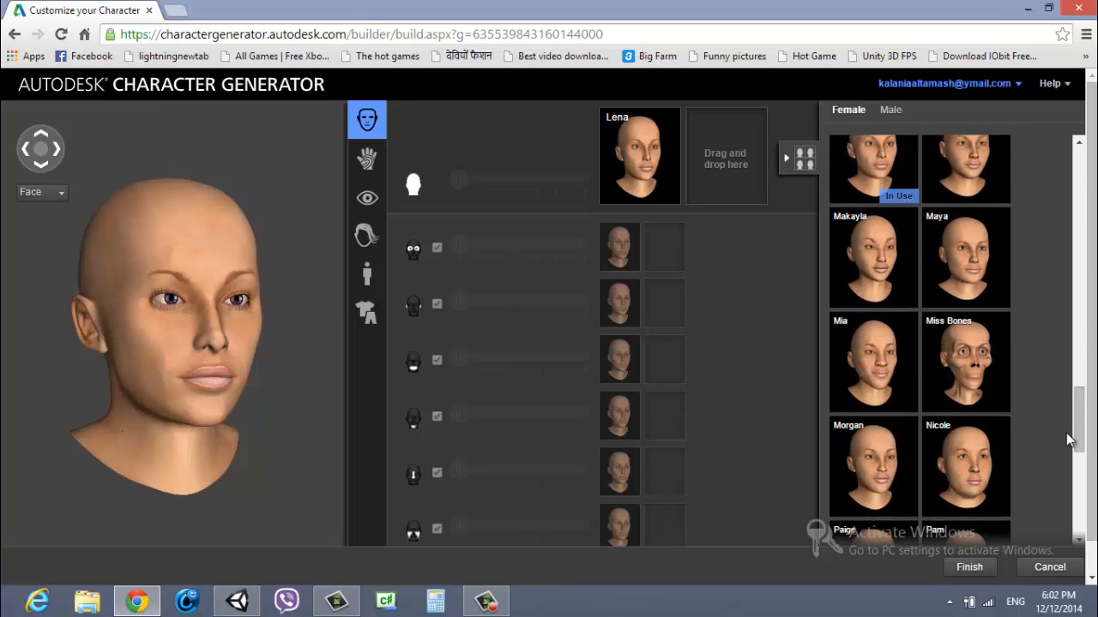
left_click_drag(965, 360, 618, 160)
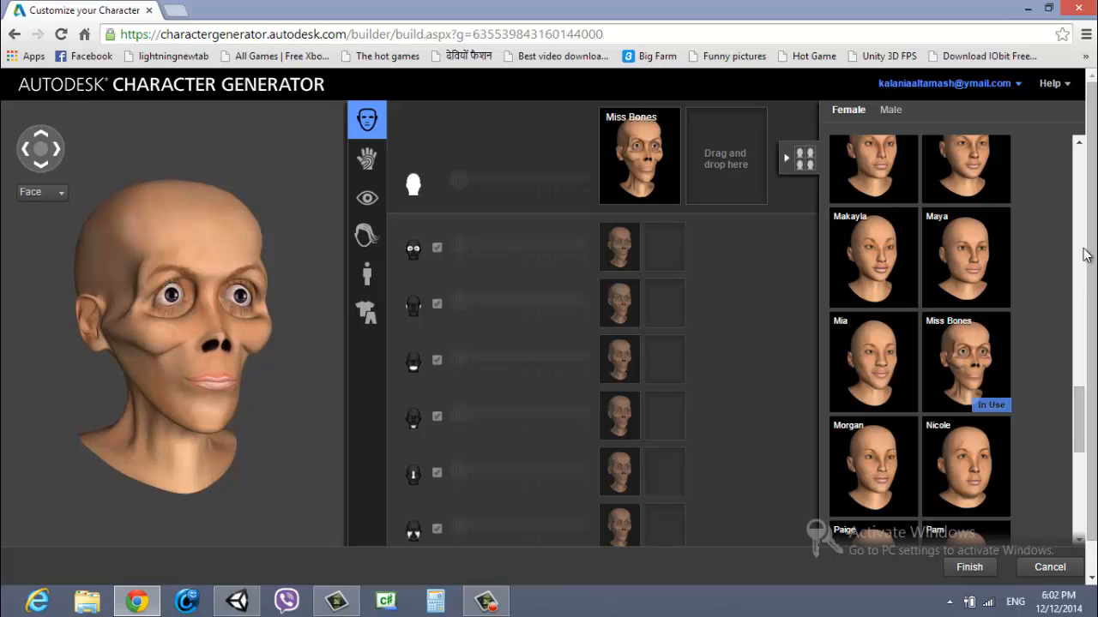
Add the female face Venus as the second blend face and try blending it with Miss Bones.
scroll(1068, 416, "down", 3)
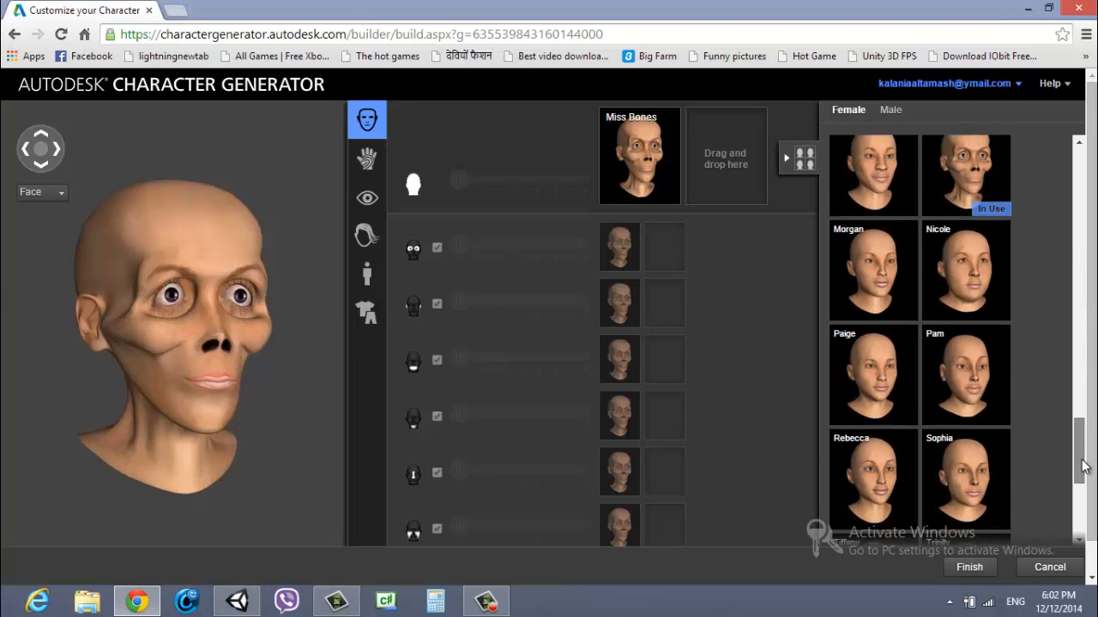
left_click_drag(1083, 466, 1086, 518)
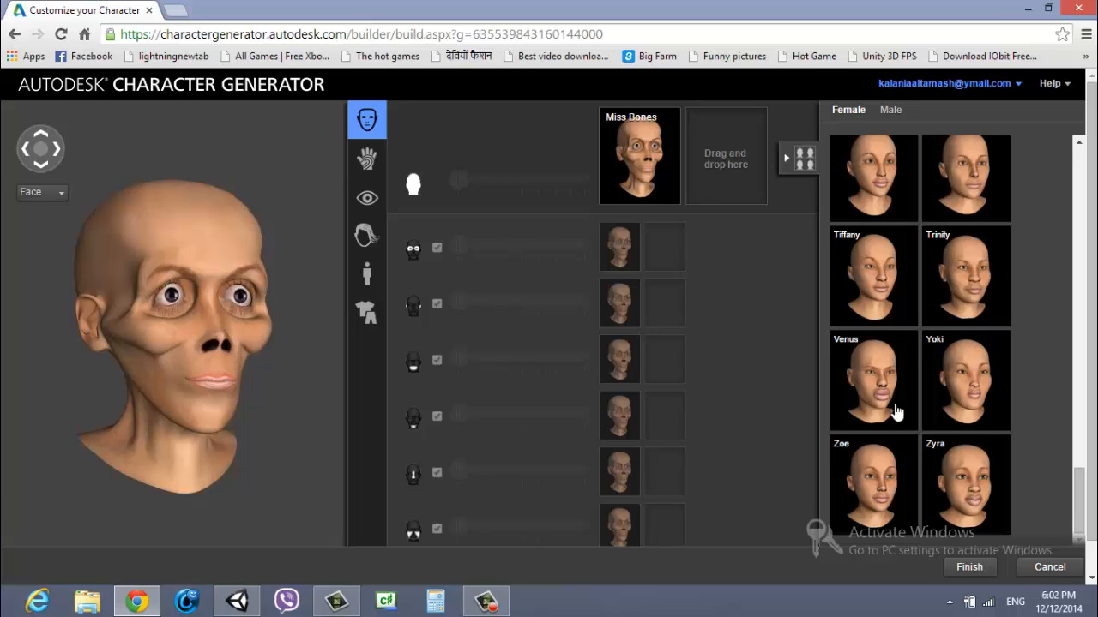
mouse_move(883, 391)
left_click_drag(886, 390, 755, 171)
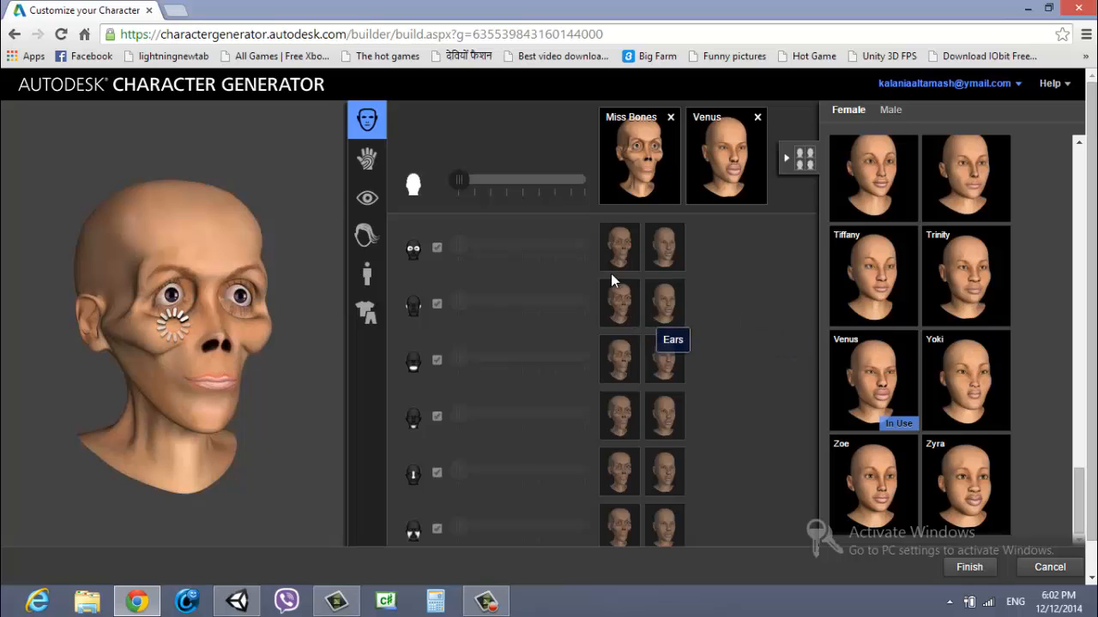
mouse_move(464, 194)
left_mouse_down()
mouse_move(616, 191)
mouse_move(456, 191)
left_mouse_up()
Replace the second blend face with Esmeralda, try blending it with Miss Bones, and remove it again.
scroll(1021, 377, "up", 15)
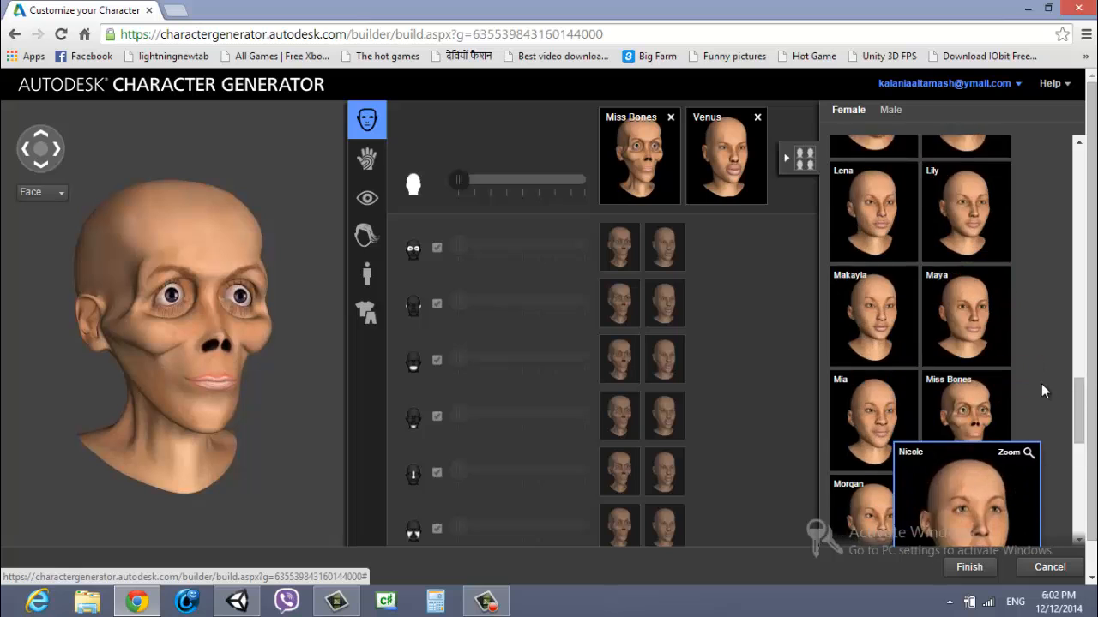
scroll(1047, 351, "up", 5)
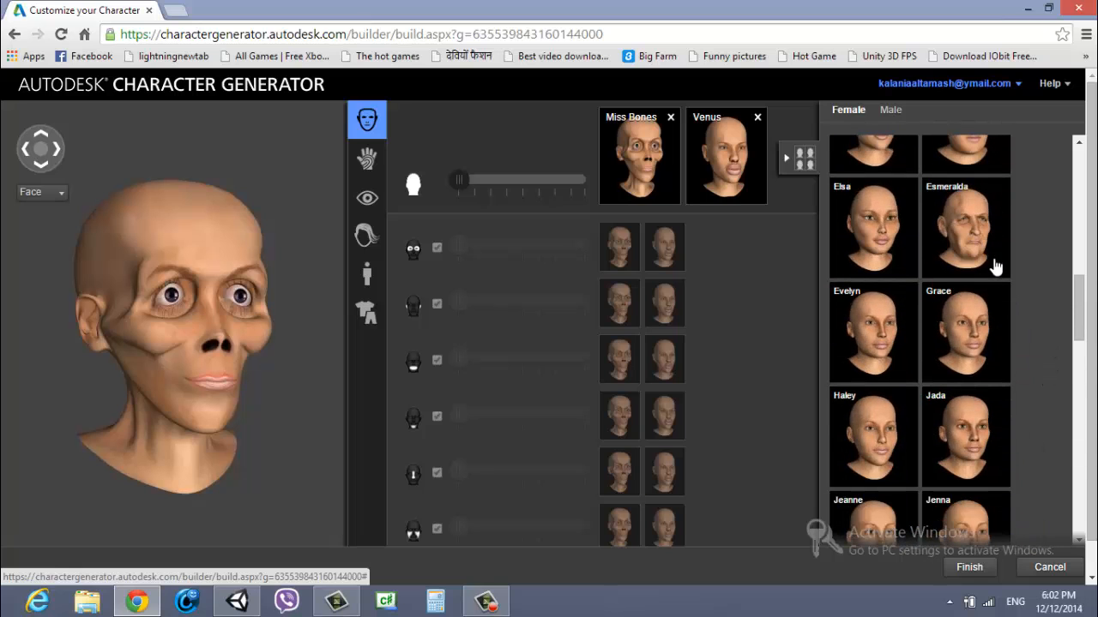
left_click_drag(992, 265, 727, 165)
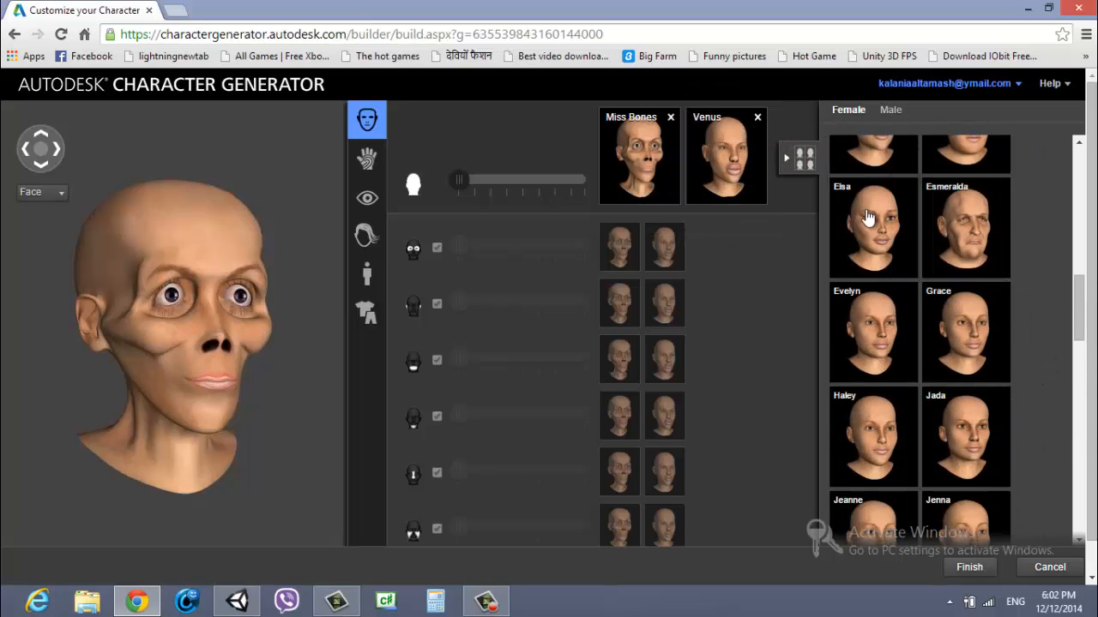
left_click_drag(985, 226, 710, 167)
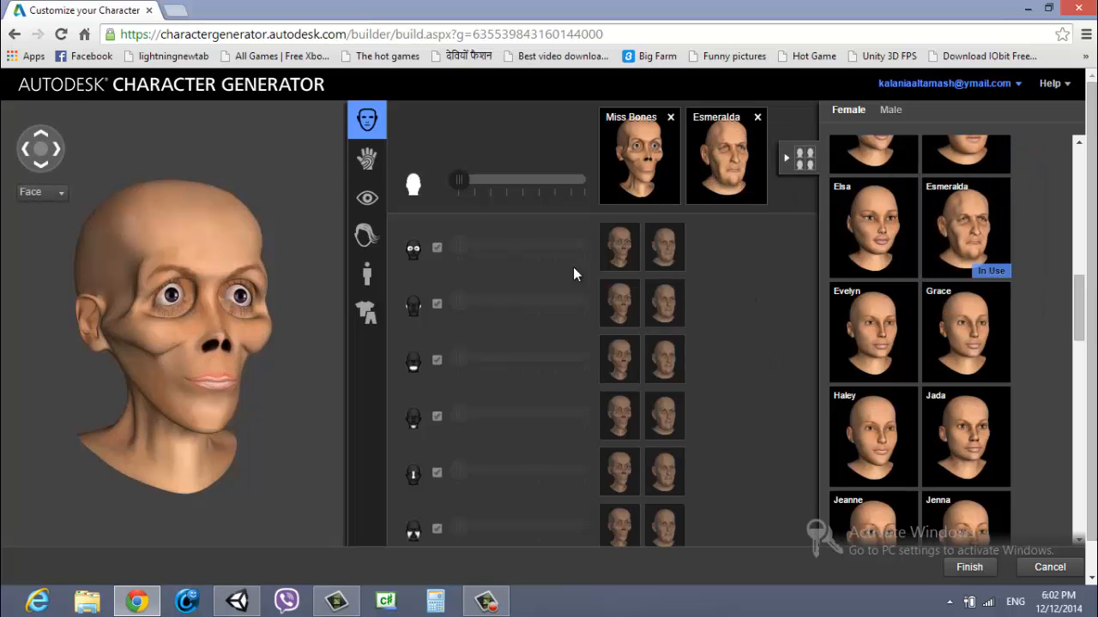
left_click_drag(467, 191, 509, 193)
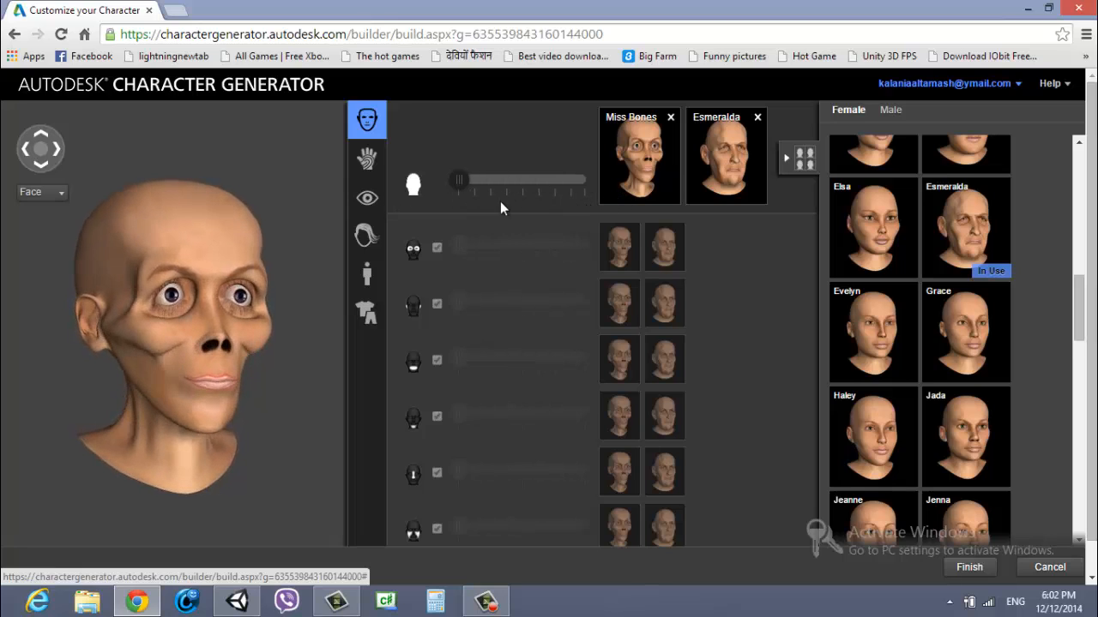
left_click(457, 202)
left_click(758, 118)
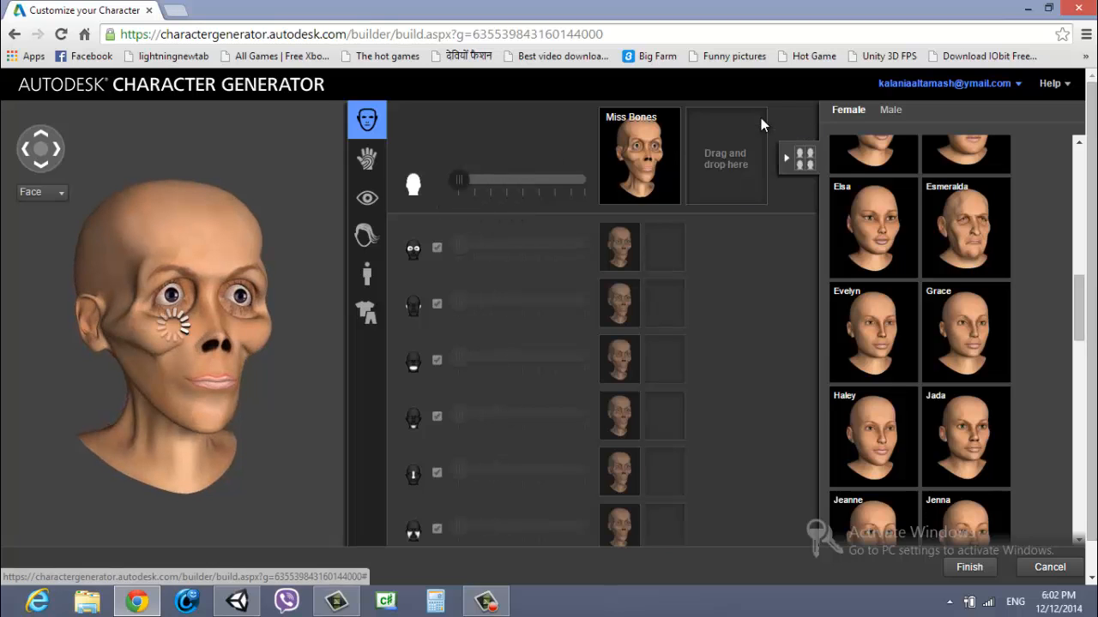
Look through the female skins and try the green scaly reptile skin on the Miss Bones character.
left_click(367, 166)
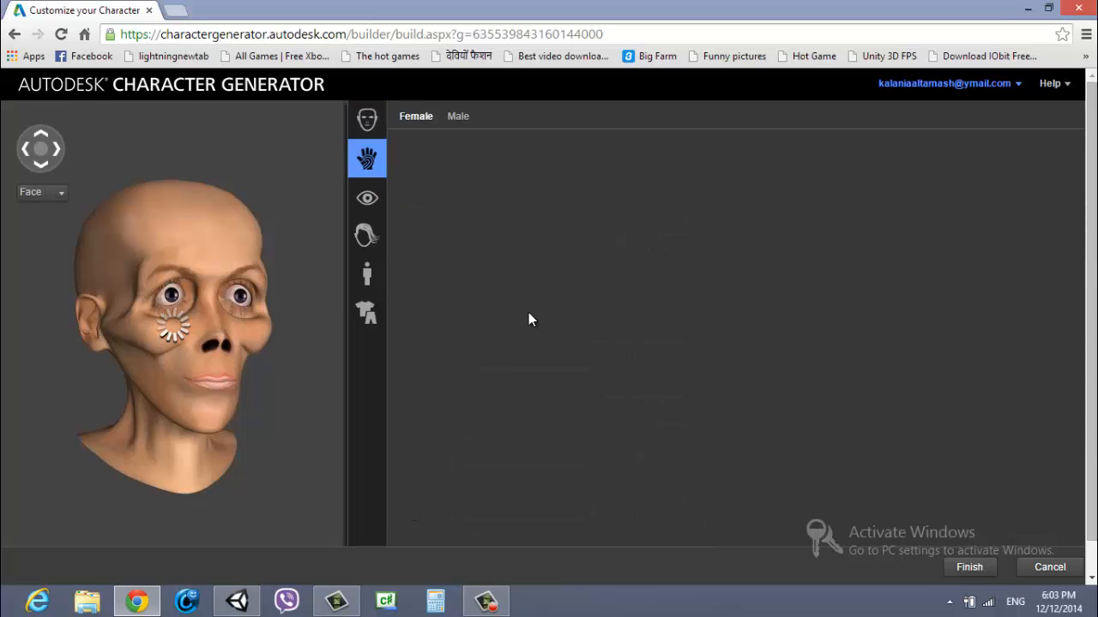
scroll(1086, 251, "down", 10)
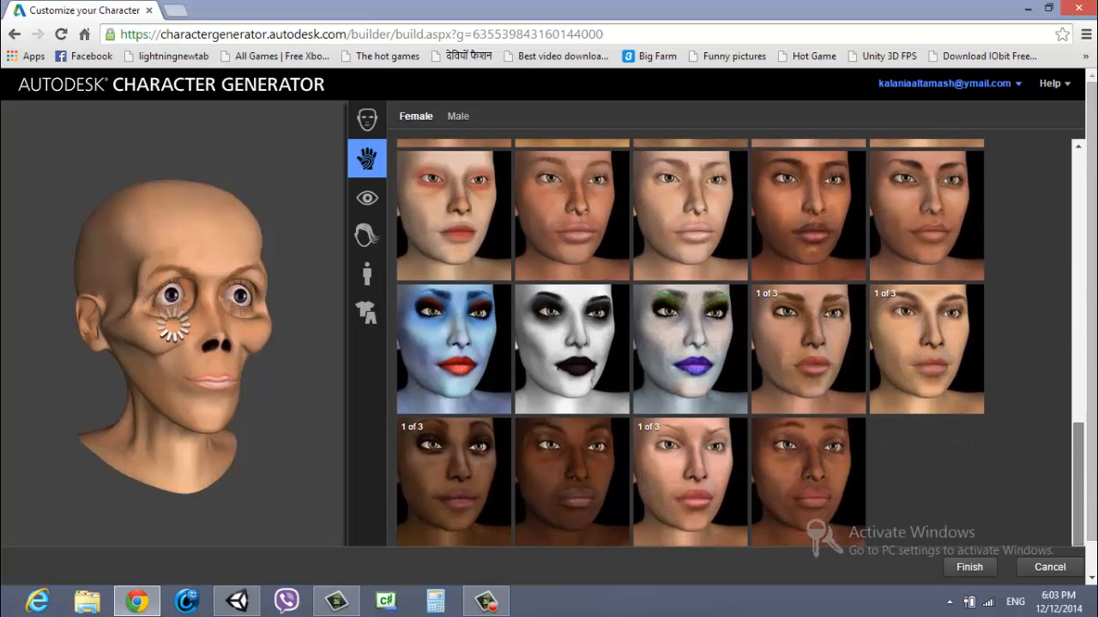
scroll(763, 385, "up", 2)
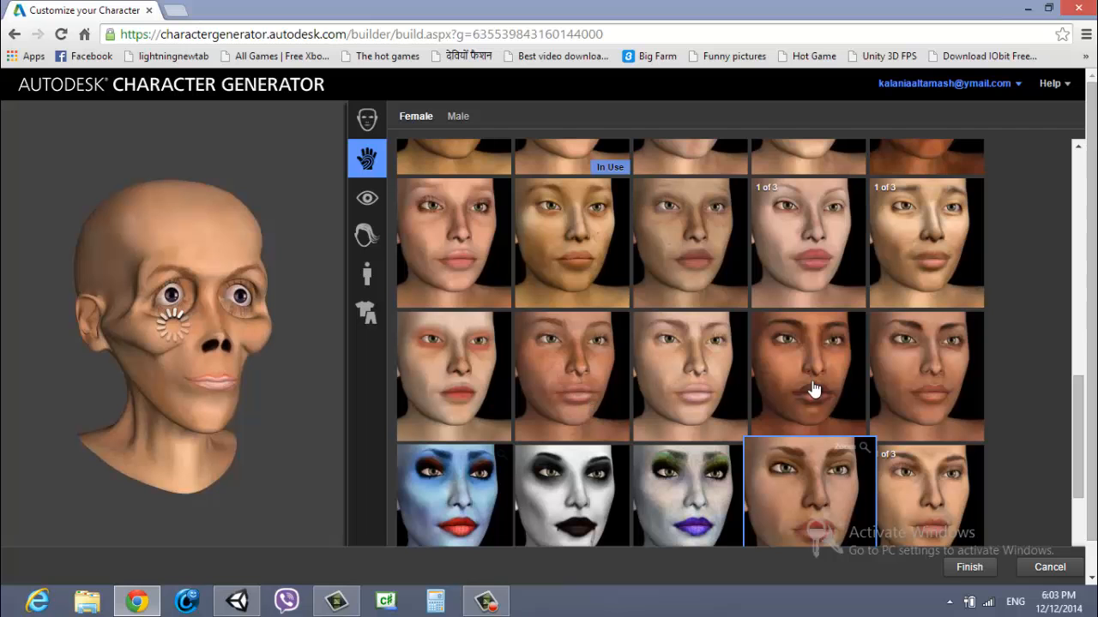
scroll(692, 343, "up", 3)
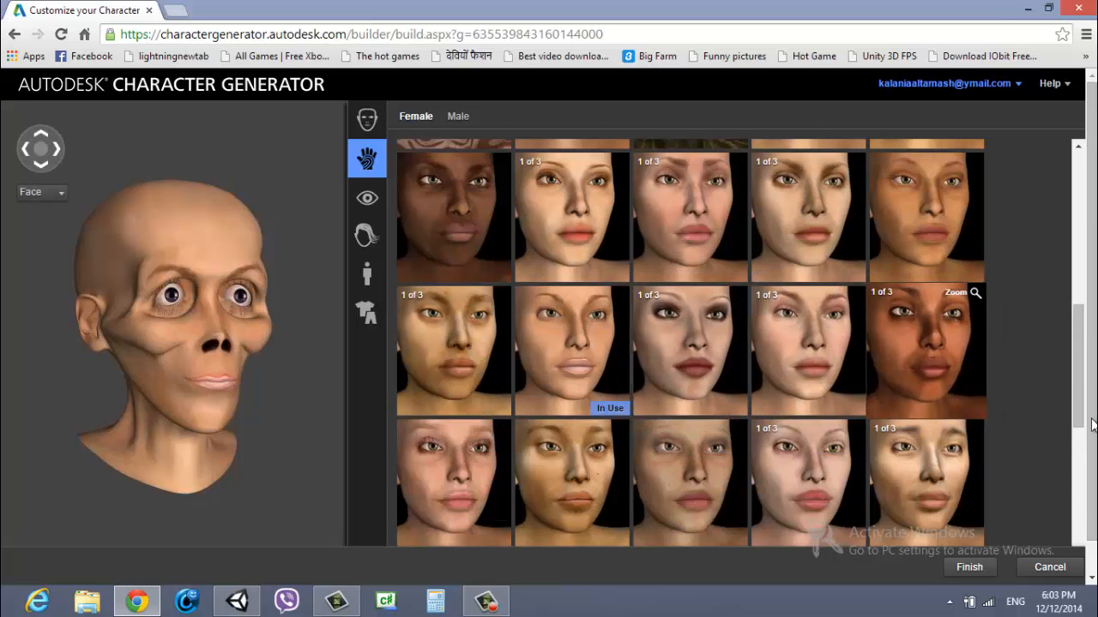
left_click_drag(1077, 393, 1077, 330)
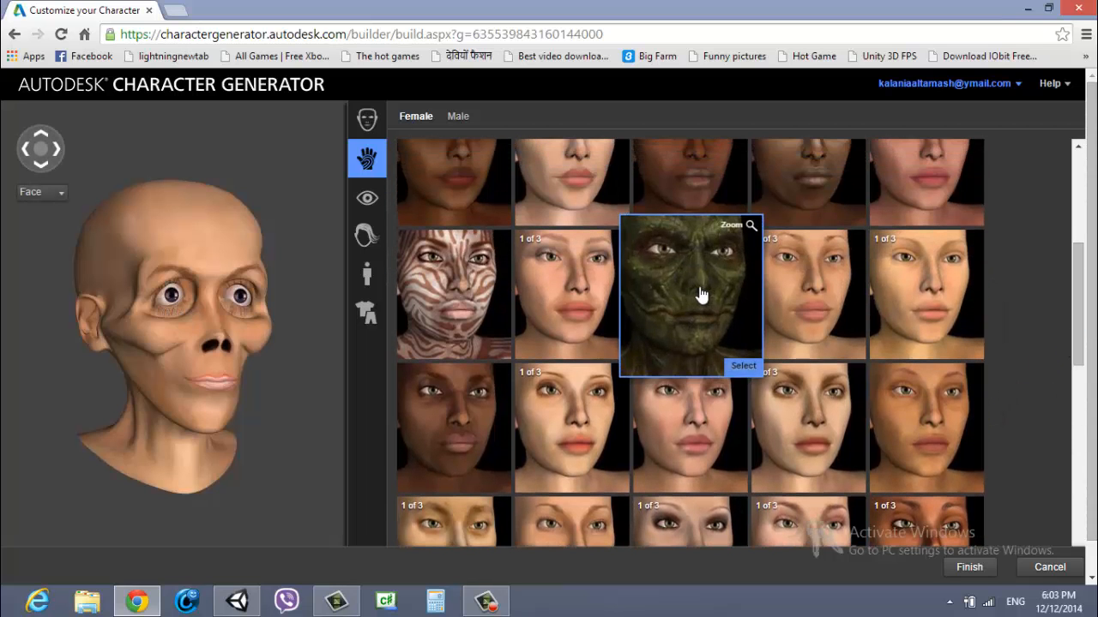
left_click(701, 294)
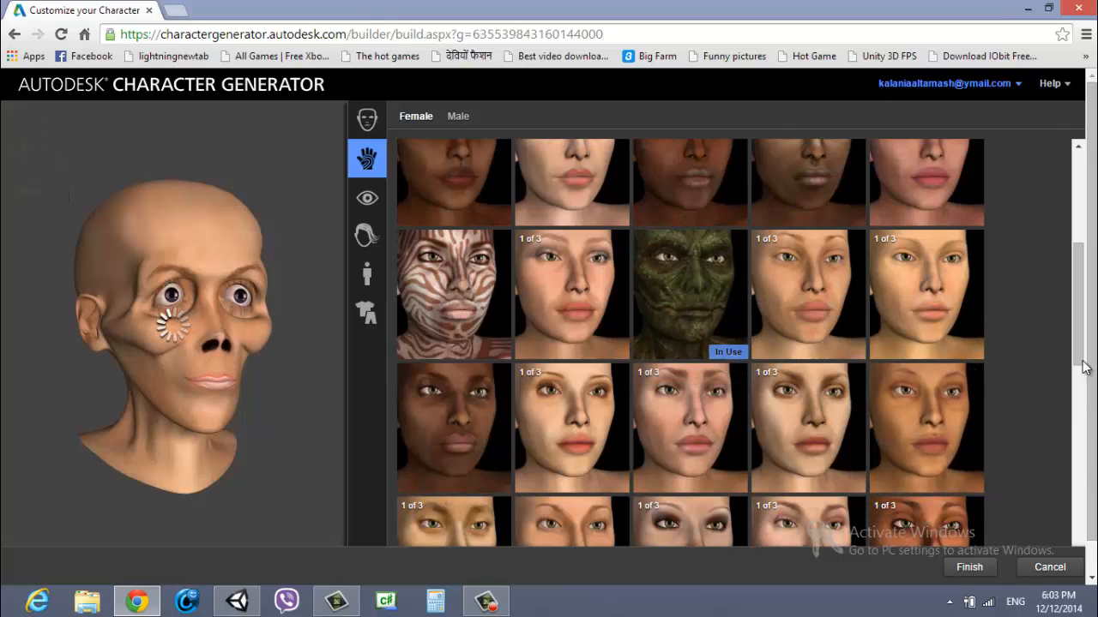
left_click_drag(1080, 339, 1081, 352)
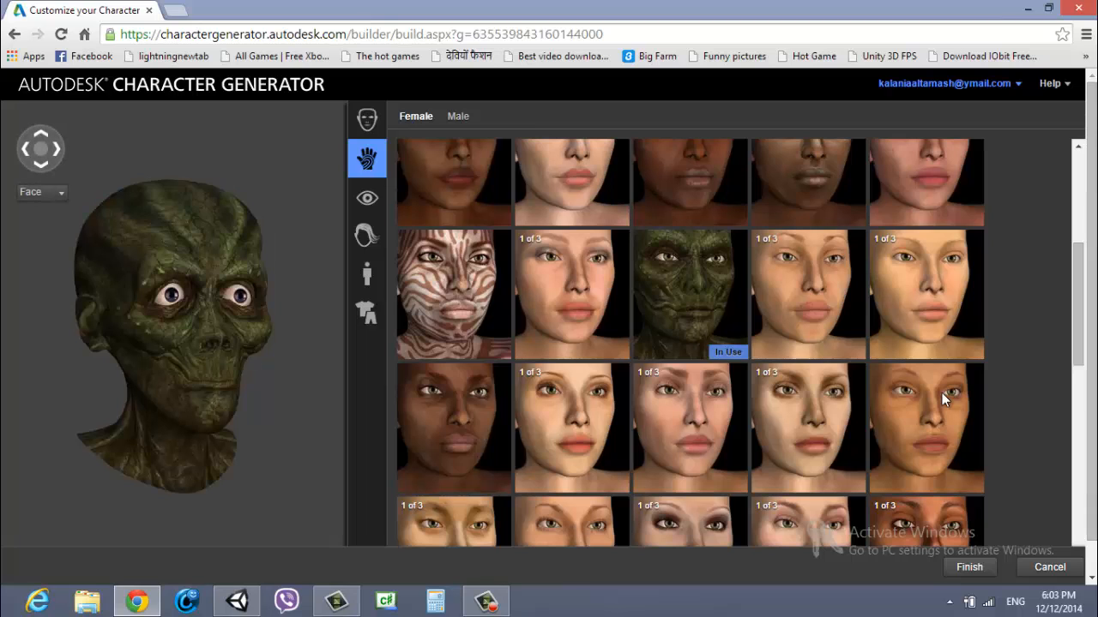
Try the brown-striped skin and the white skin with black lips, and apply the blue skin with red lips.
left_click(463, 283)
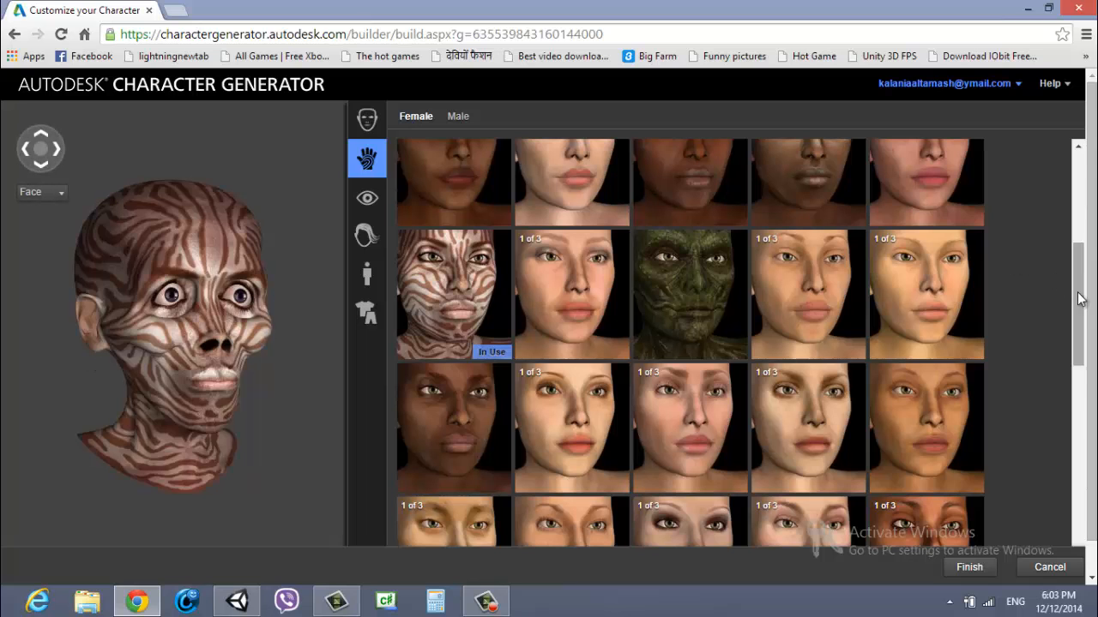
scroll(1010, 266, "down", 6)
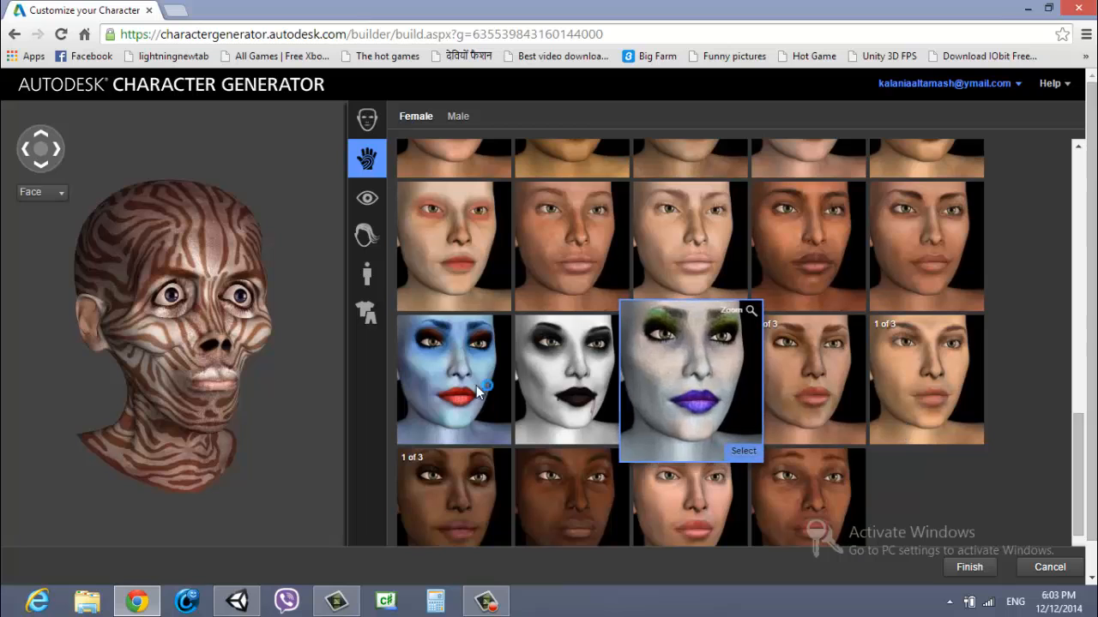
left_click(575, 375)
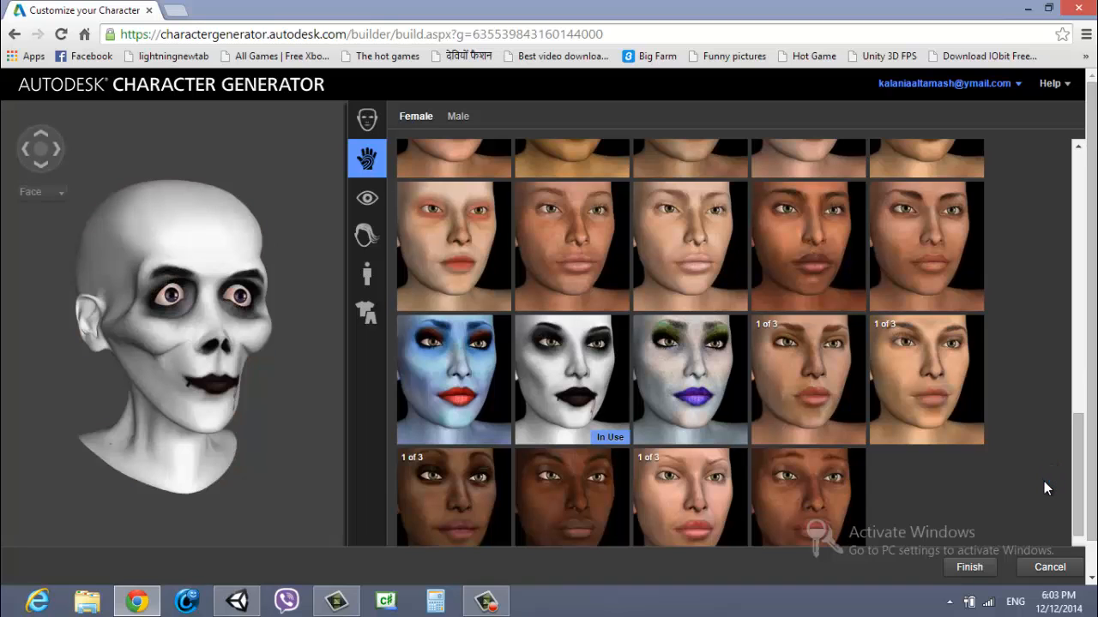
left_click(476, 410)
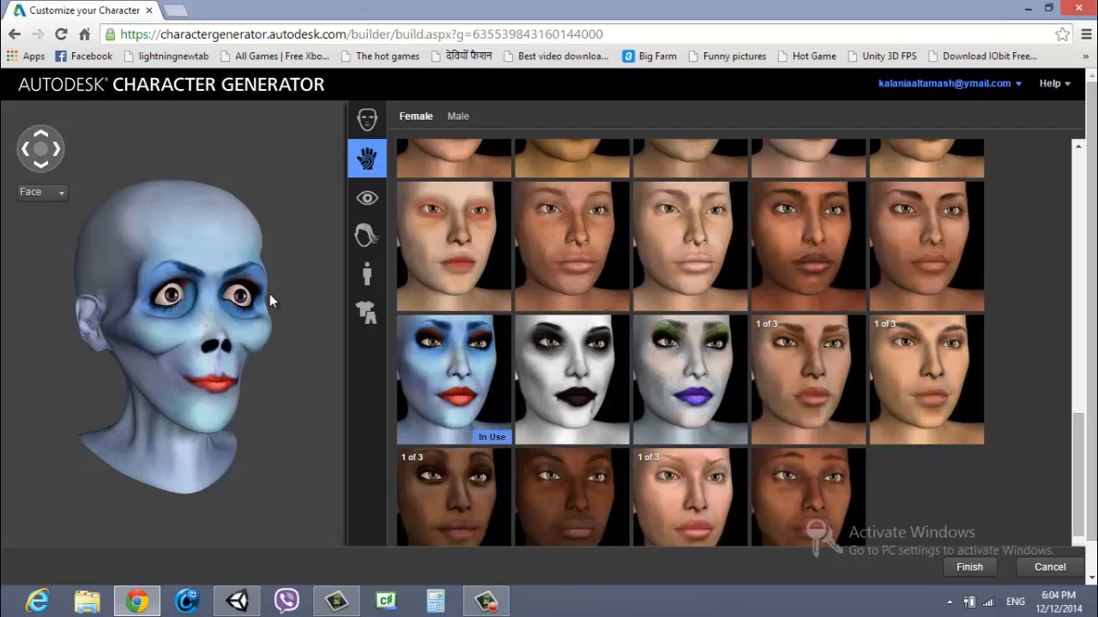
Try the pale white and the yellow eyes on the character, and apply the solid black eyes.
left_click(368, 200)
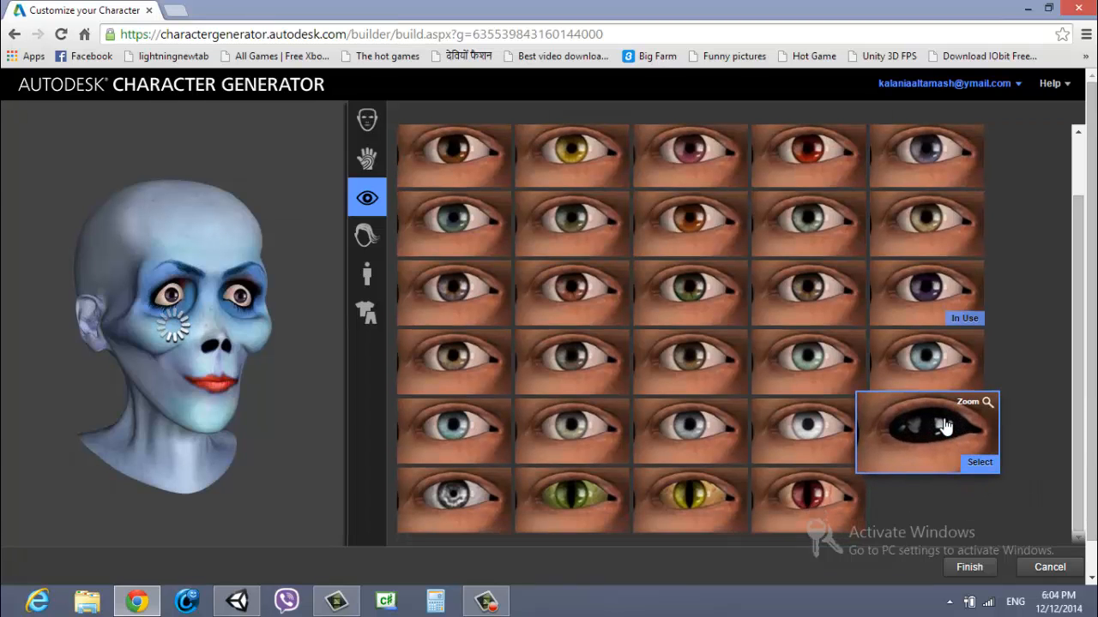
scroll(993, 403, "up", 1)
scroll(993, 403, "down", 2)
left_click(815, 396)
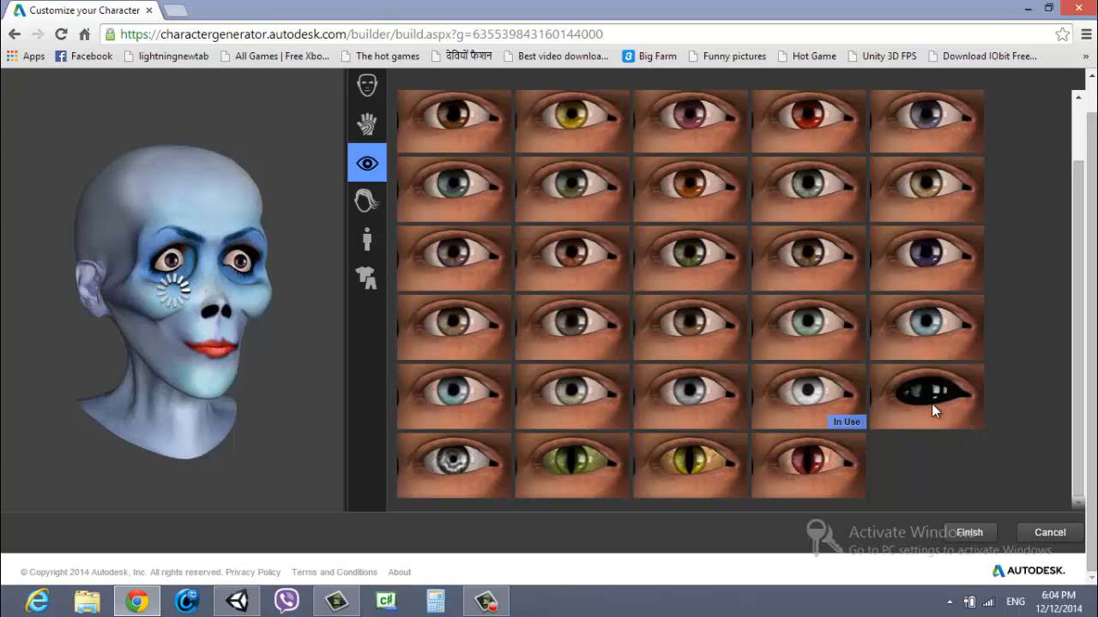
mouse_move(933, 401)
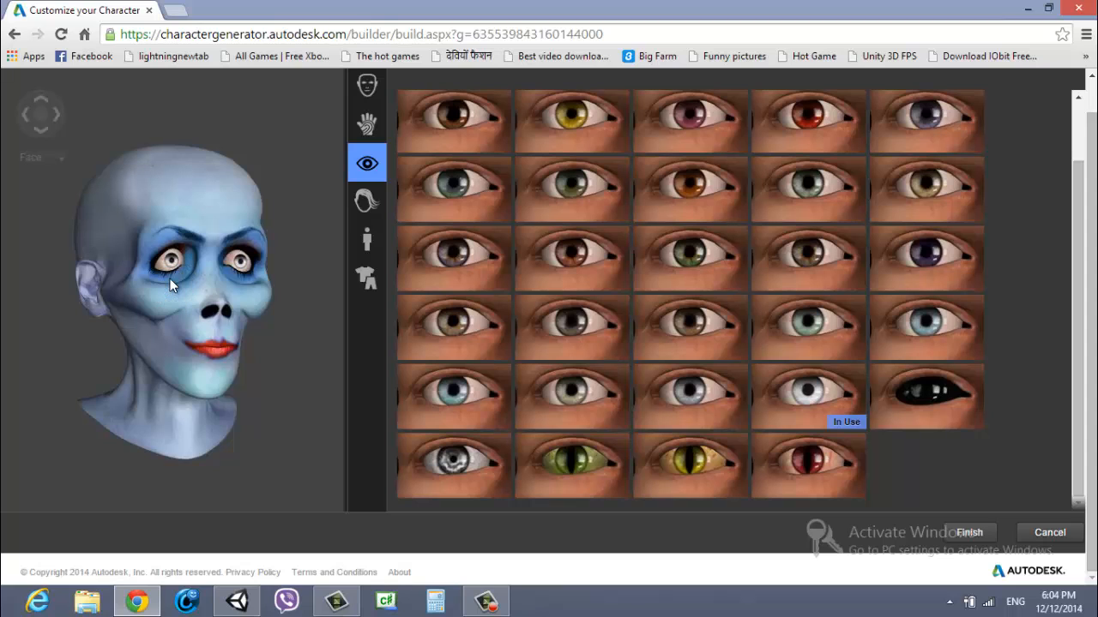
left_click(958, 391)
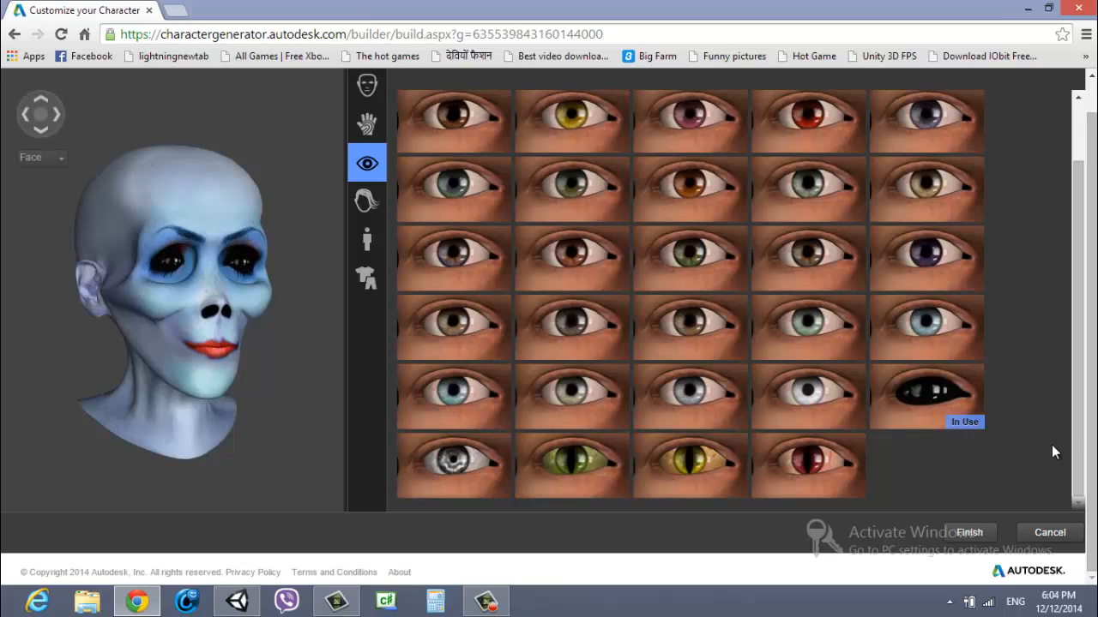
scroll(1067, 371, "up", 2)
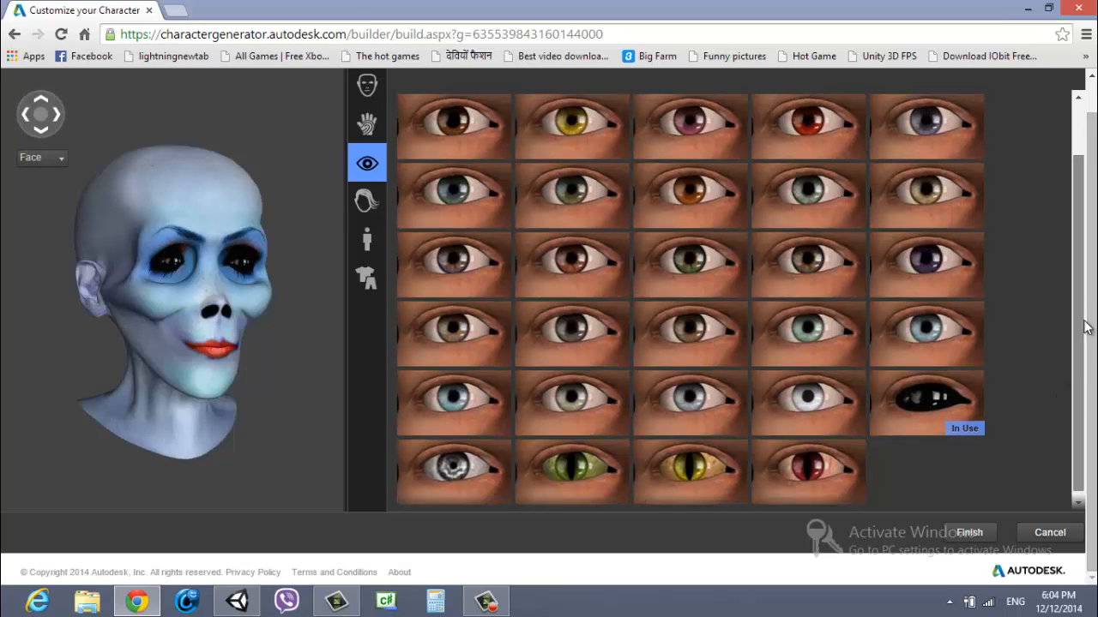
left_click(600, 179)
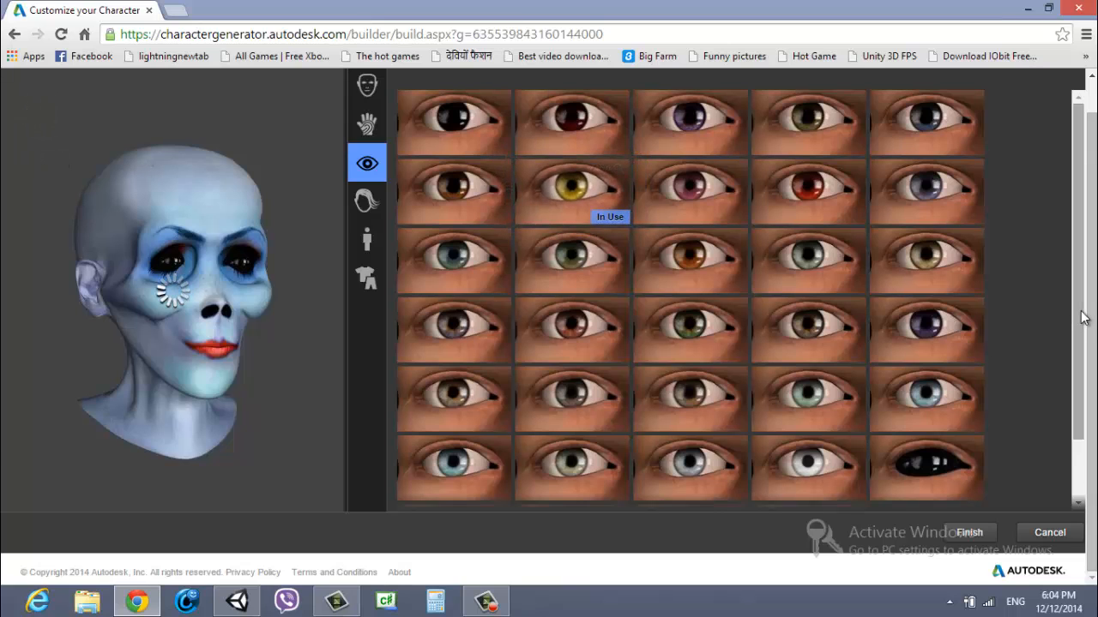
scroll(1078, 323, "down", 2)
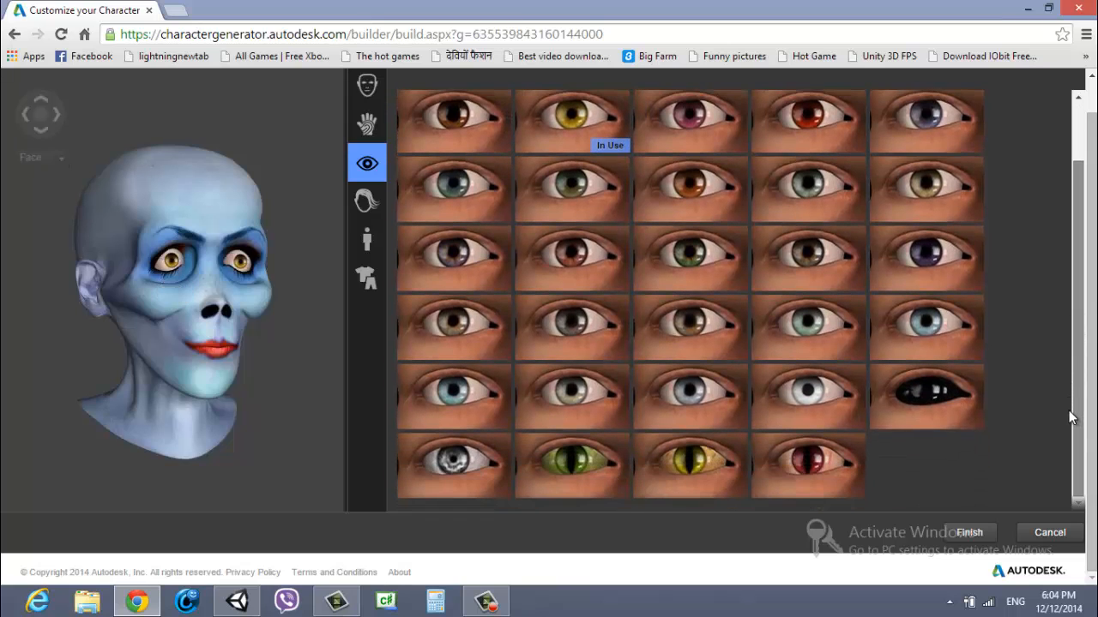
left_click(947, 394)
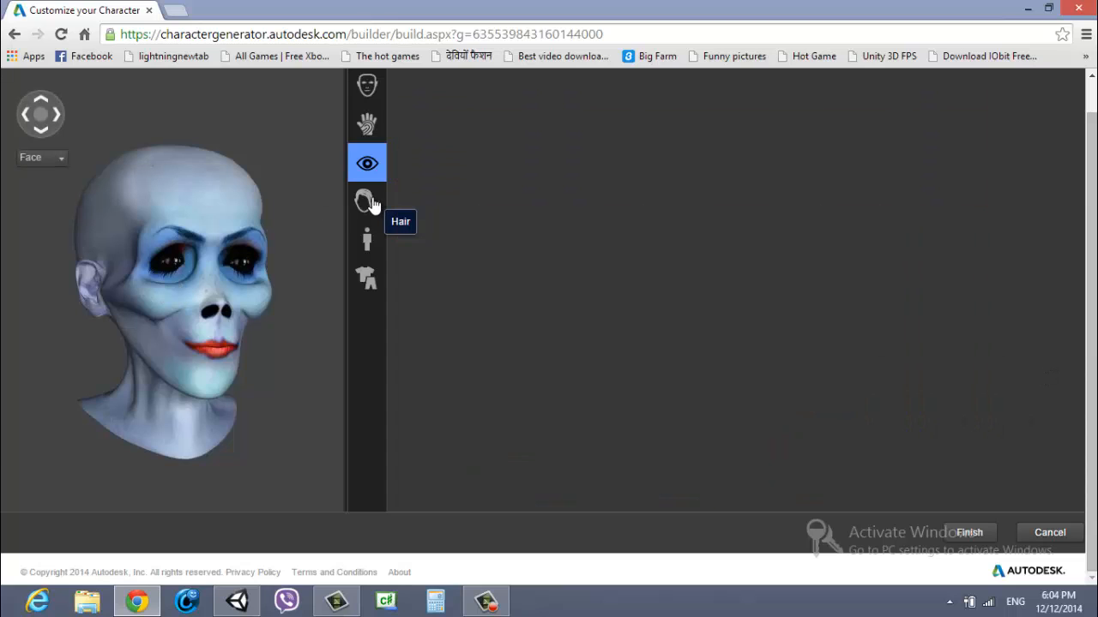
Give the character the closely cropped female buzz-cut hairstyle.
left_click(367, 200)
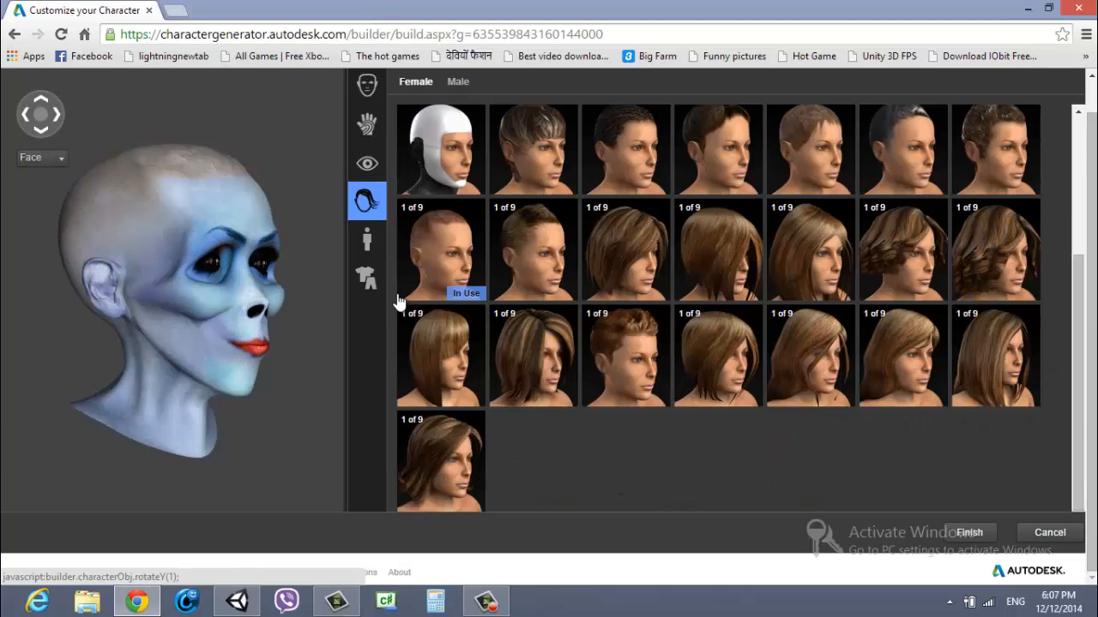
Add the female body Miss Bones as the second blend body and blend it about halfway with Lena.
left_click(367, 239)
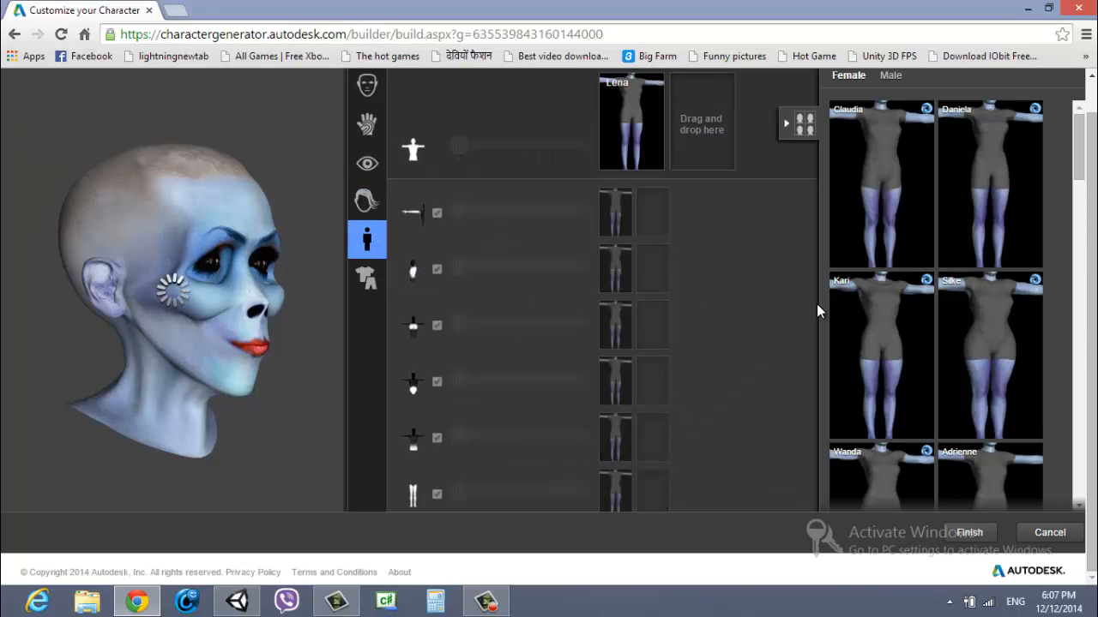
mouse_move(986, 304)
scroll(986, 305, "down", 3)
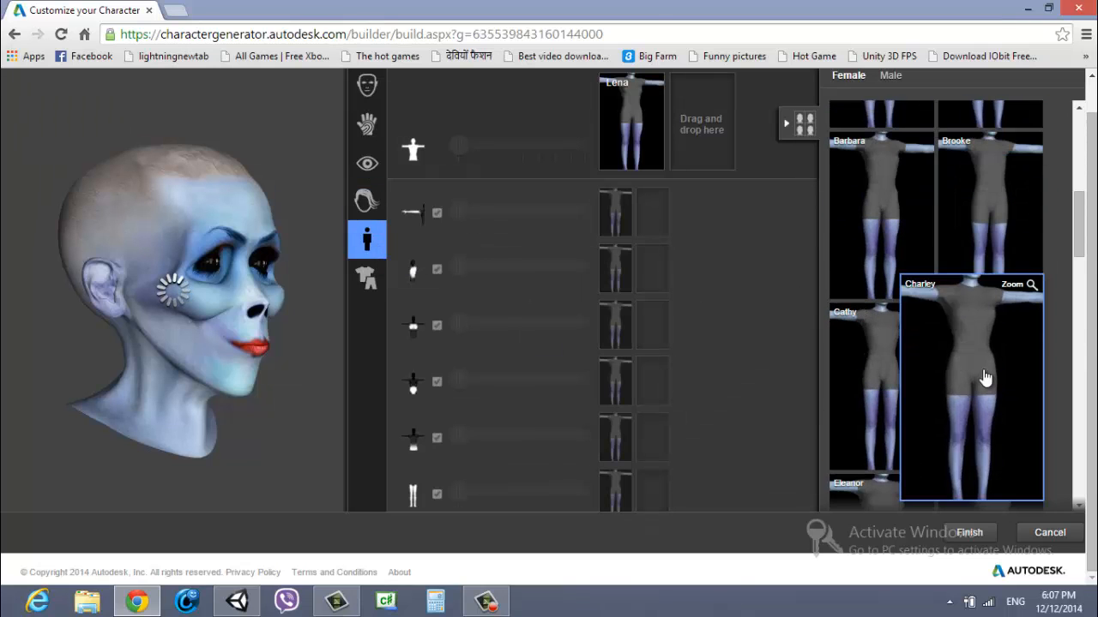
scroll(986, 378, "down", 8)
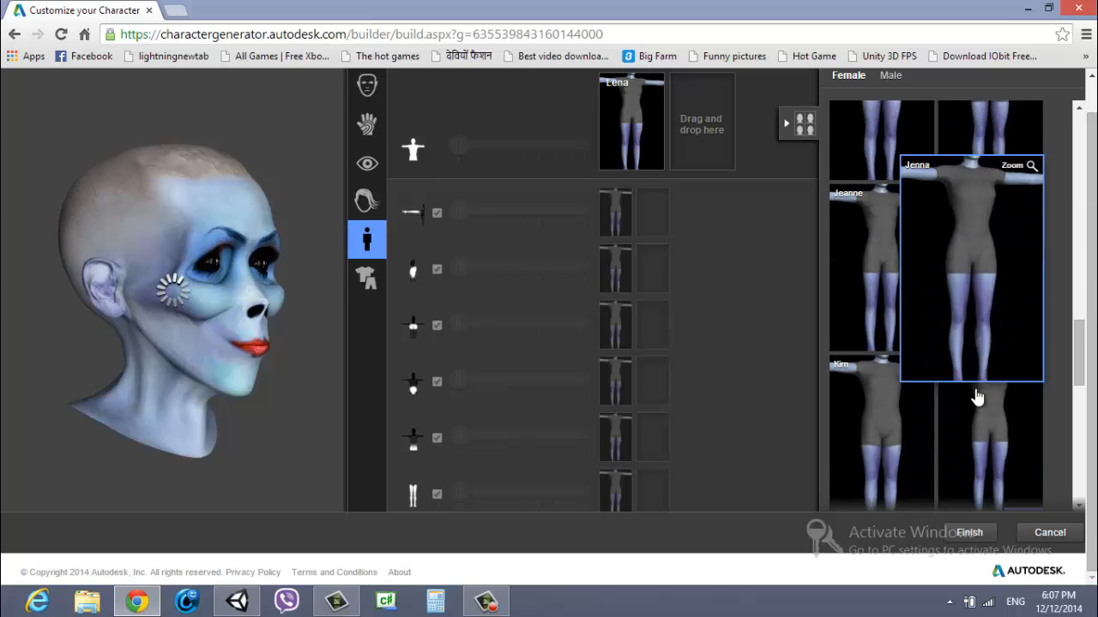
scroll(976, 396, "down", 5)
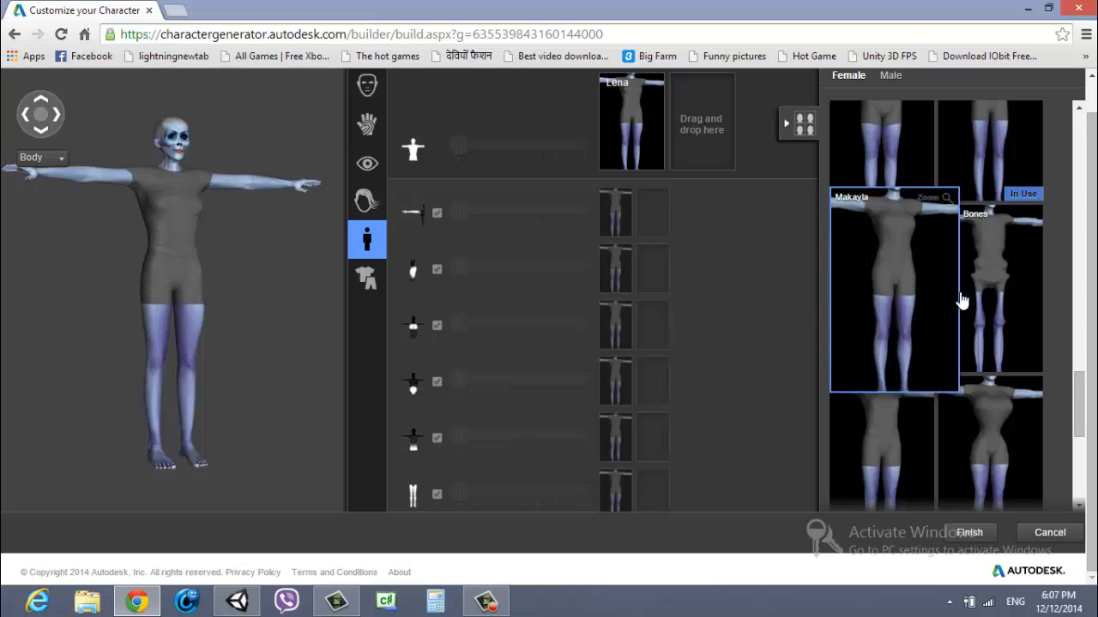
left_click_drag(1009, 298, 710, 114)
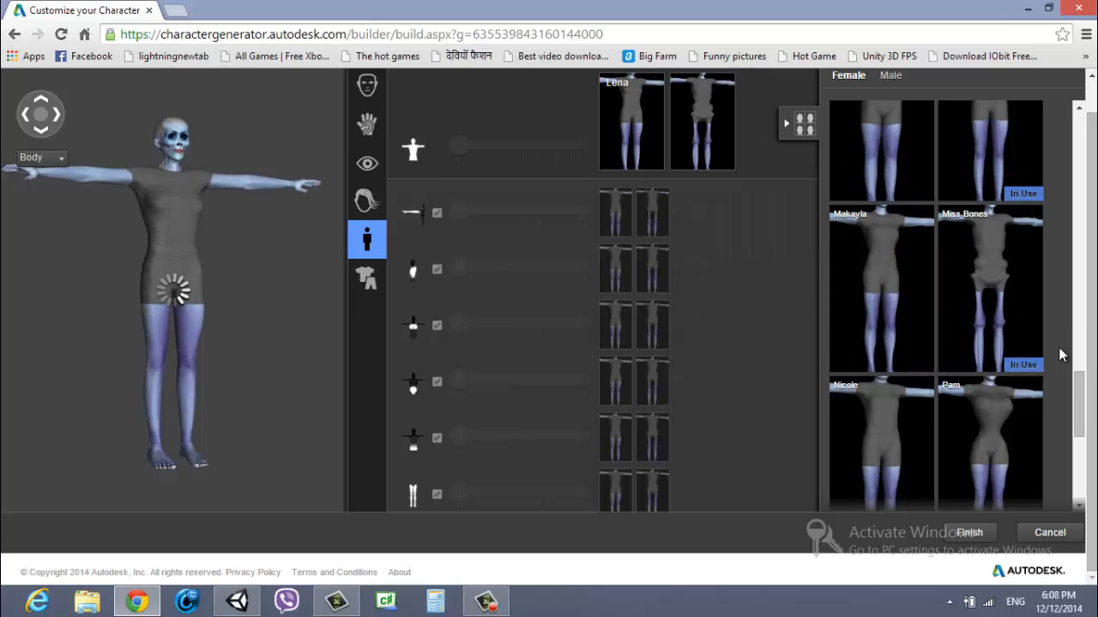
mouse_move(1080, 411)
left_mouse_down()
mouse_move(1079, 484)
mouse_move(1066, 410)
left_mouse_up()
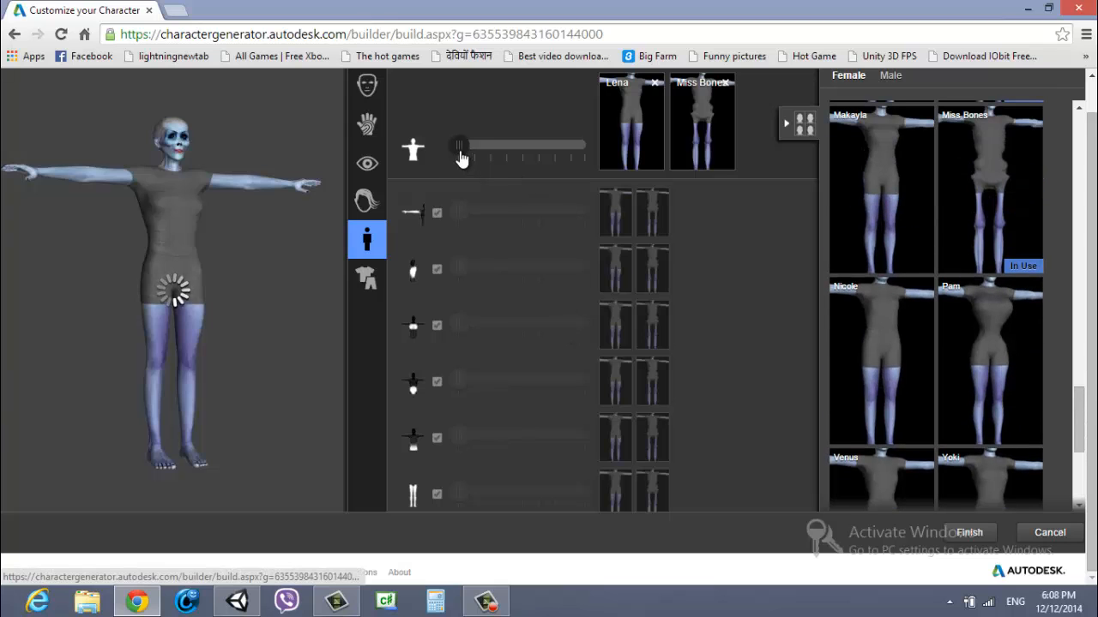
left_click_drag(459, 151, 537, 177)
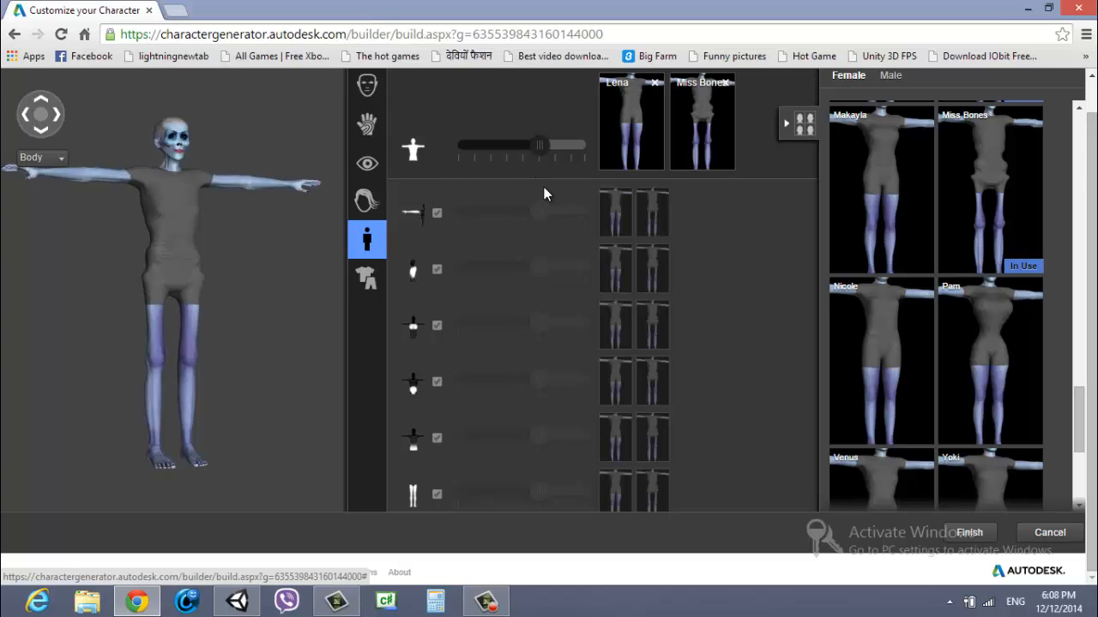
left_click_drag(544, 187, 490, 198)
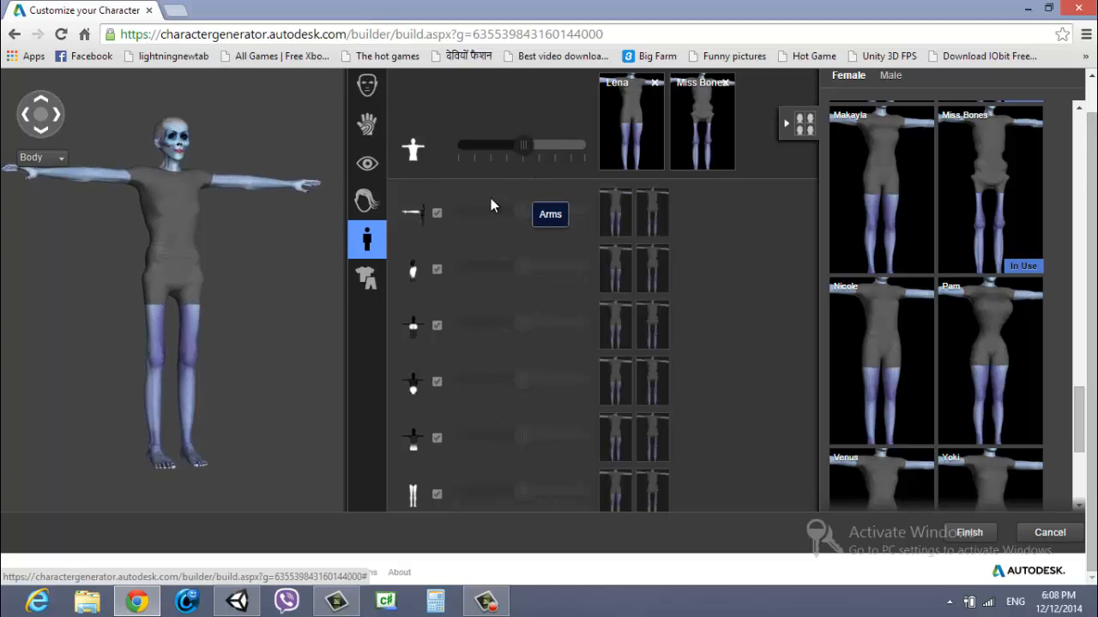
Switch to choosing female tops for the character's clothing.
left_click(367, 281)
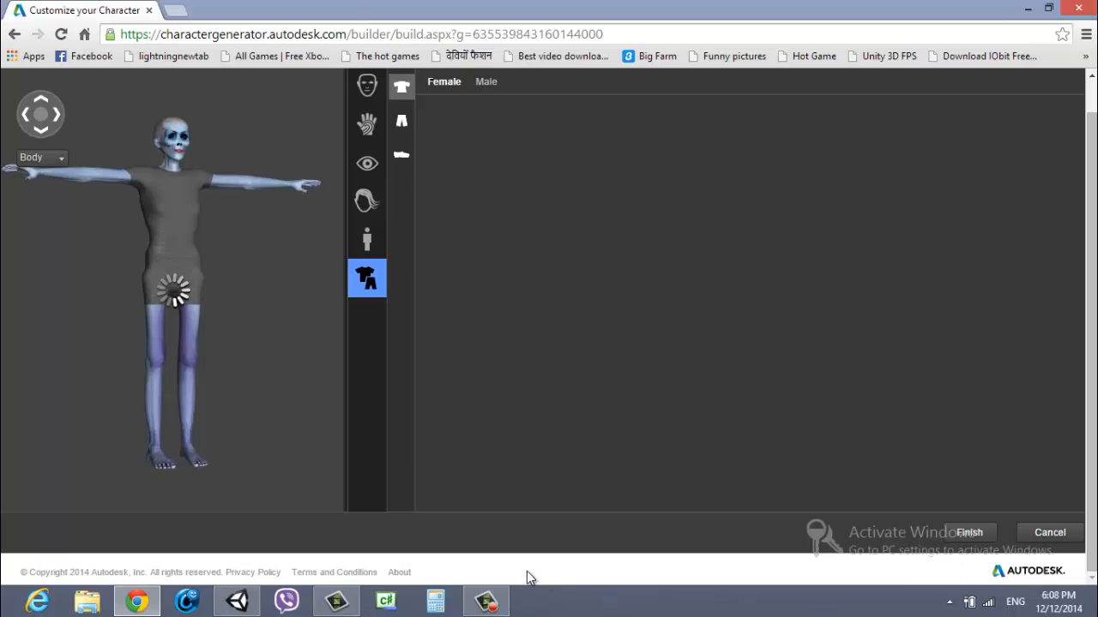
left_click(486, 602)
left_click(1019, 527)
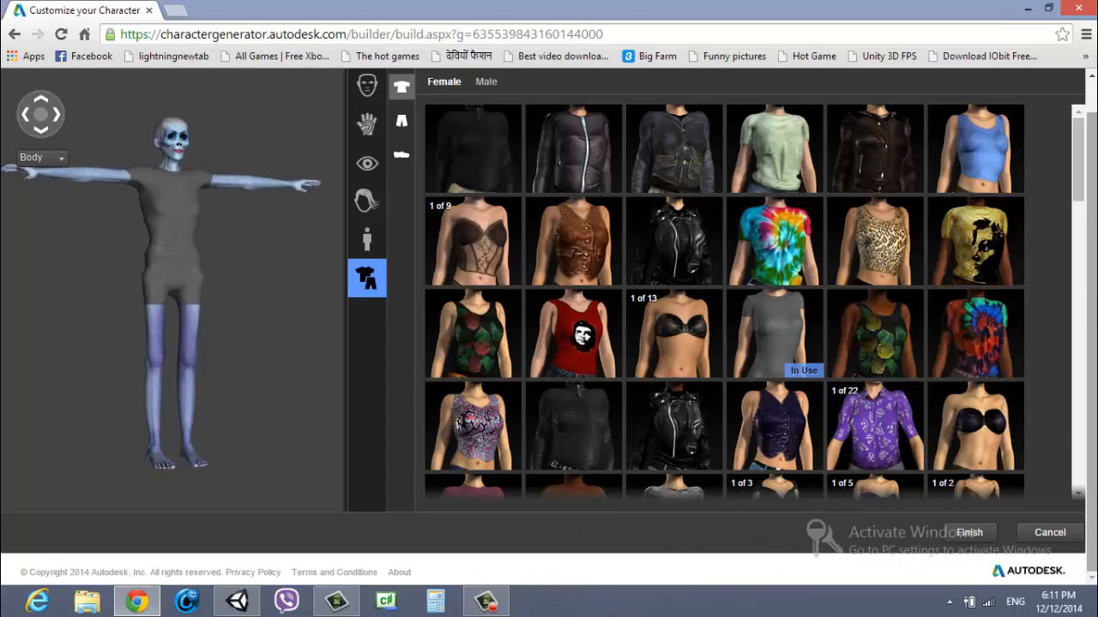
Look through the female tops and apply the brown long-sleeved bodysuit as a full outfit.
scroll(1082, 223, "down", 1)
left_click_drag(1083, 223, 1086, 374)
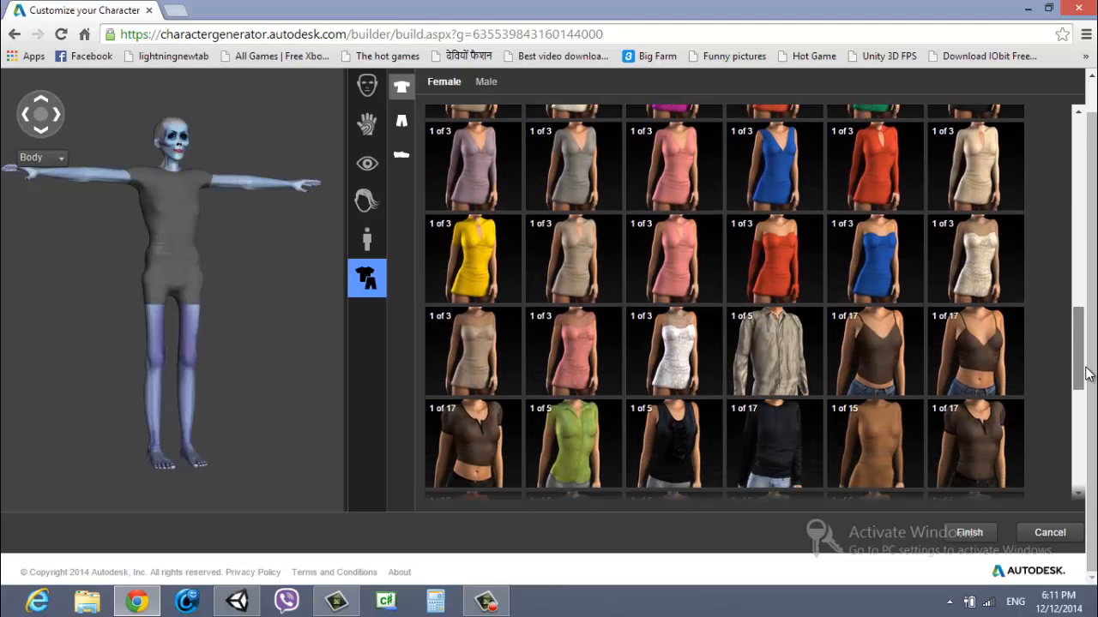
left_click_drag(1086, 369, 1086, 246)
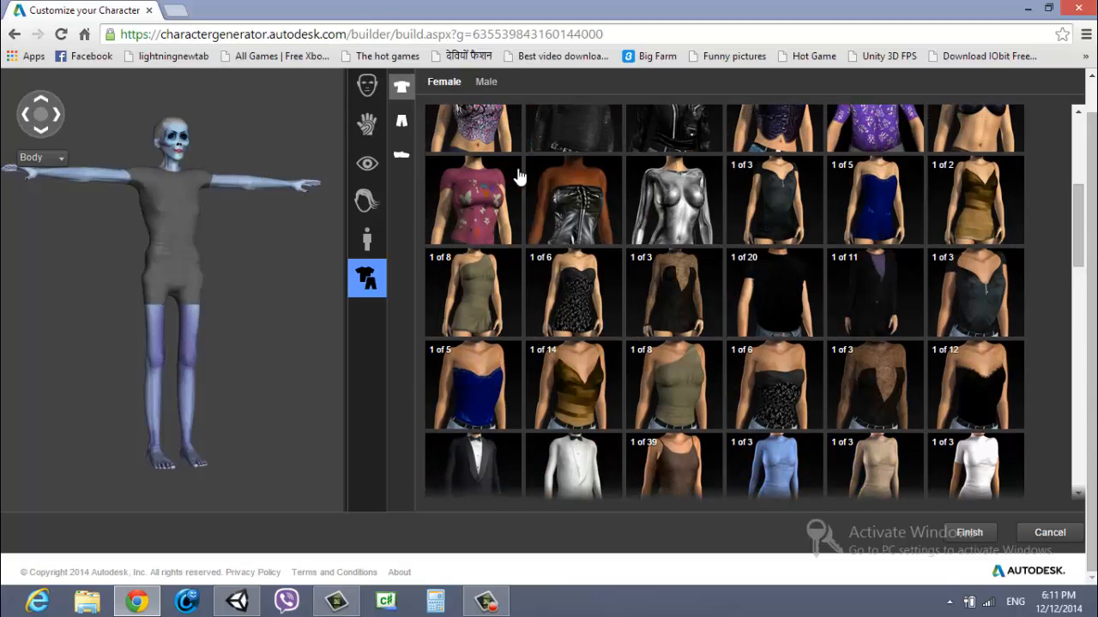
mouse_move(676, 192)
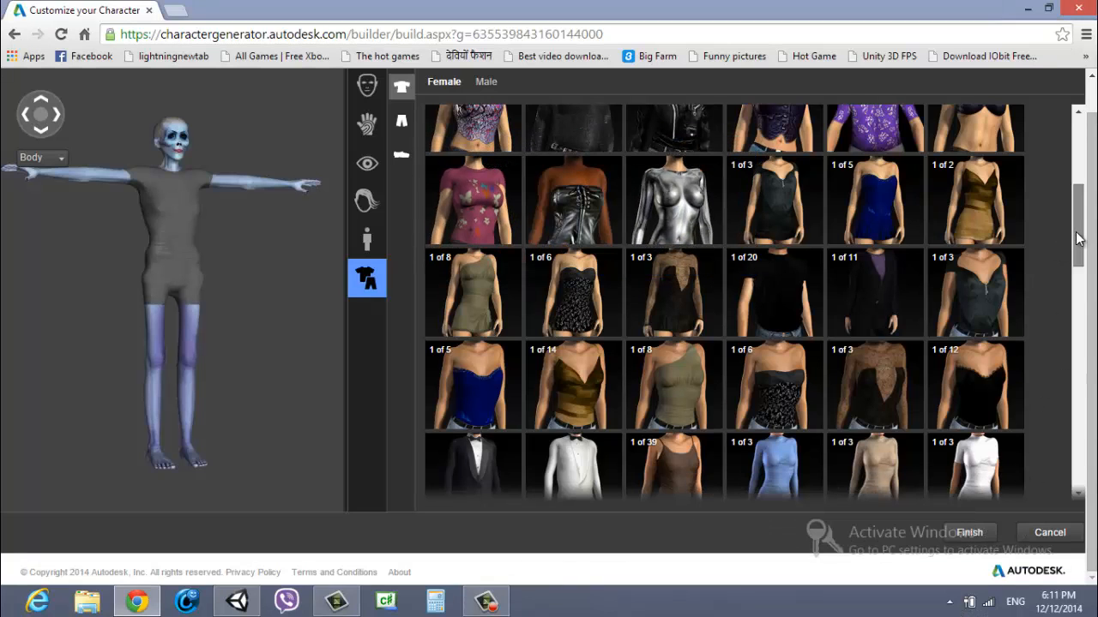
left_click_drag(1079, 228, 1090, 378)
mouse_move(684, 255)
mouse_move(880, 309)
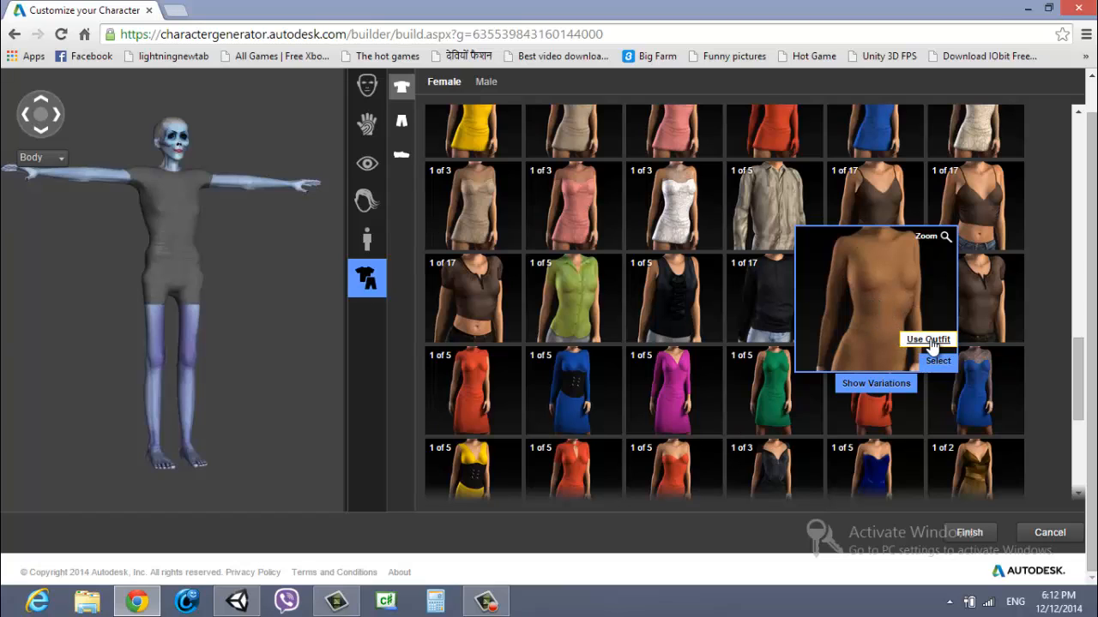
left_click(929, 340)
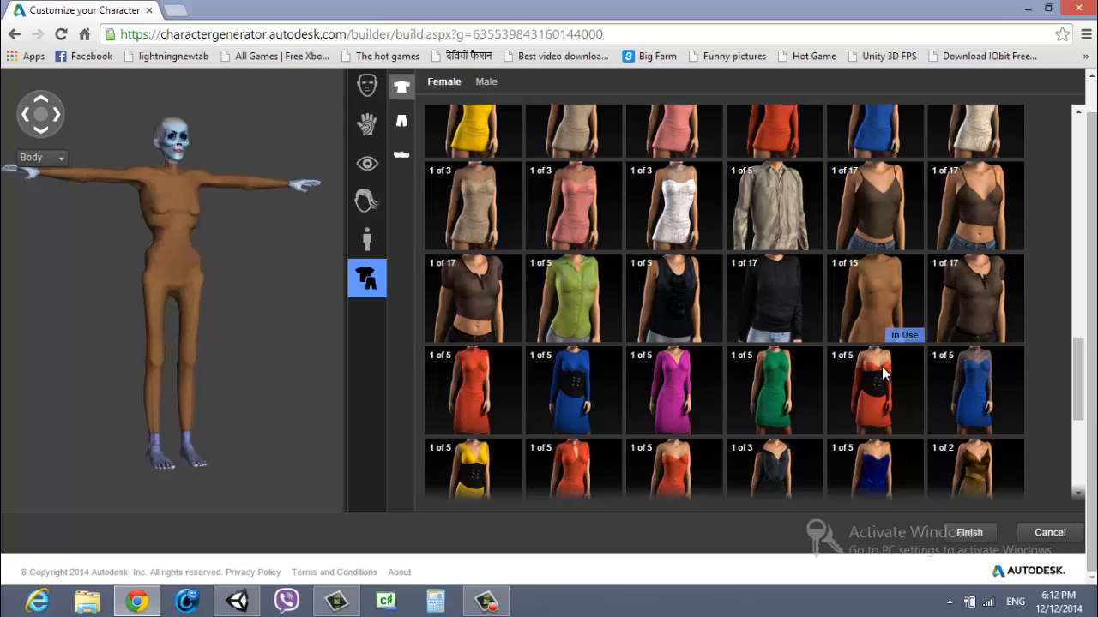
Change the brown bodysuit to its shiny blue variation.
mouse_move(882, 300)
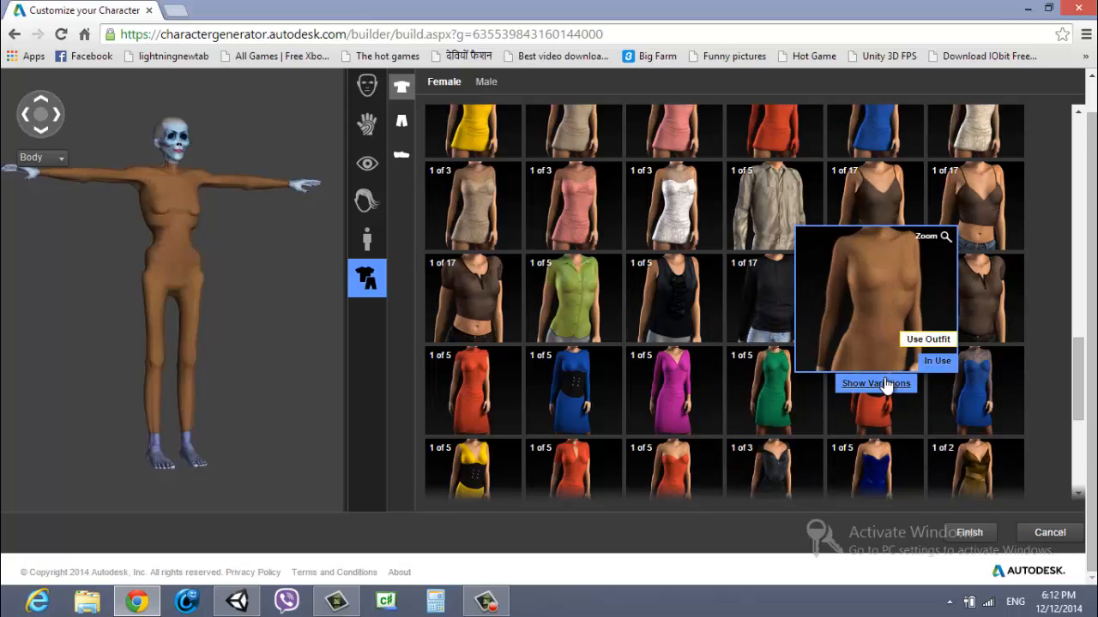
left_click(884, 385)
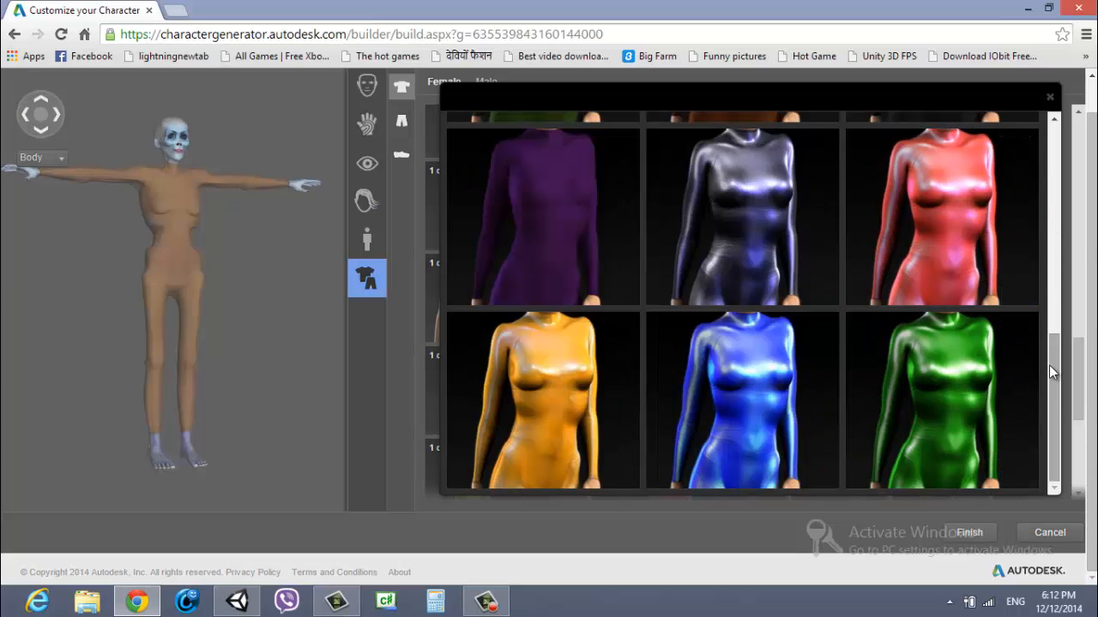
scroll(1049, 367, "up", 1)
left_click(735, 421)
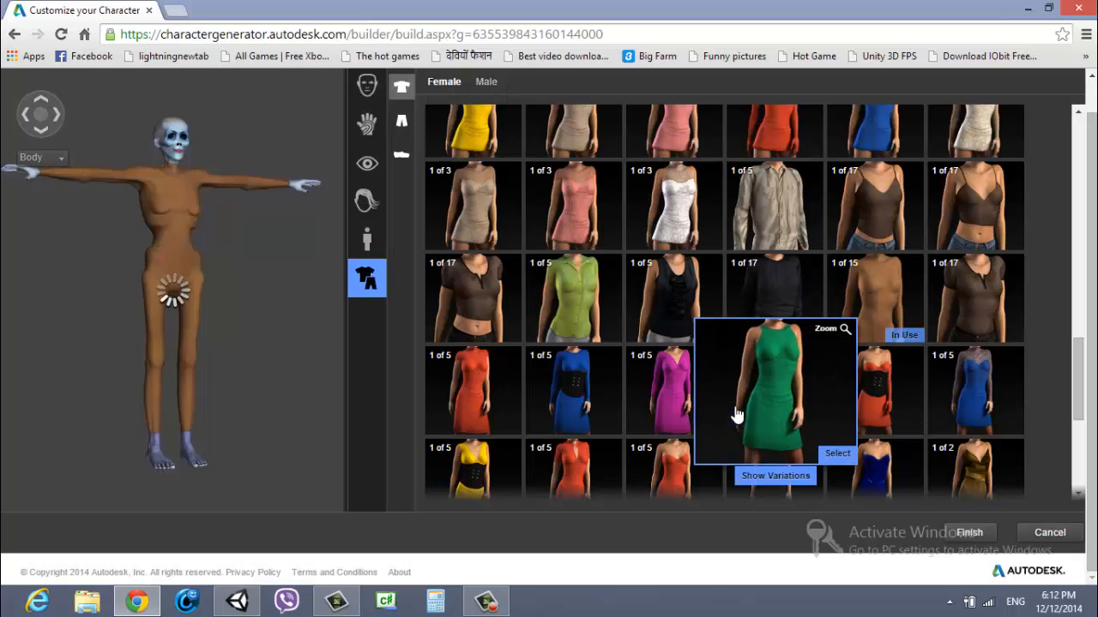
mouse_move(900, 343)
left_click(860, 388)
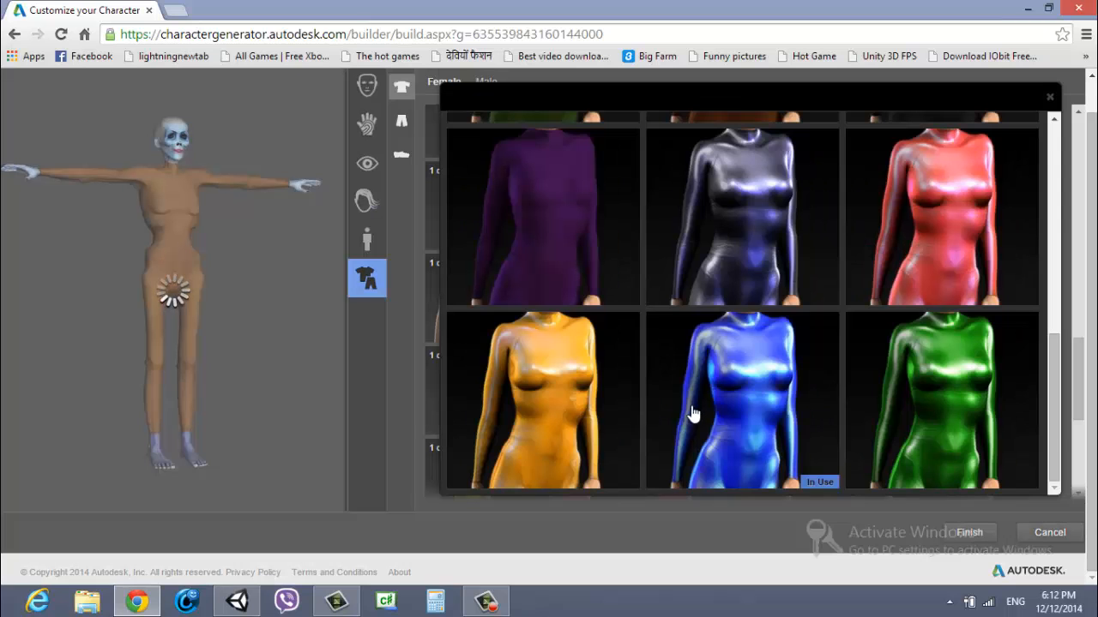
mouse_move(789, 422)
left_click(801, 455)
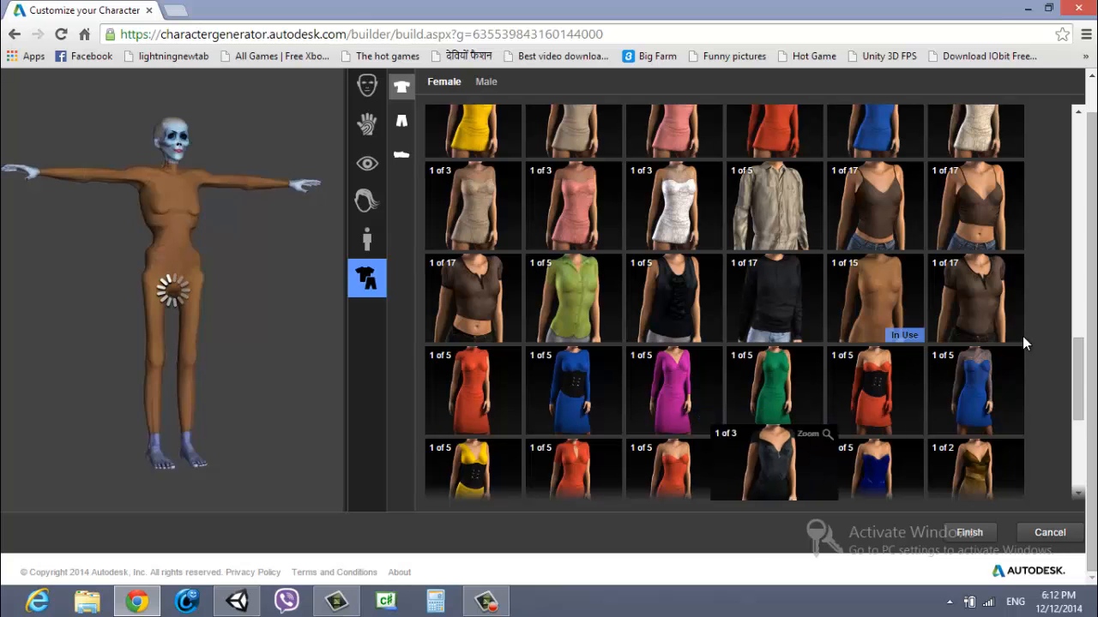
Look through more female tops and rotate the character to examine the shiny blue outfit from different sides.
left_click_drag(1081, 383, 1070, 287)
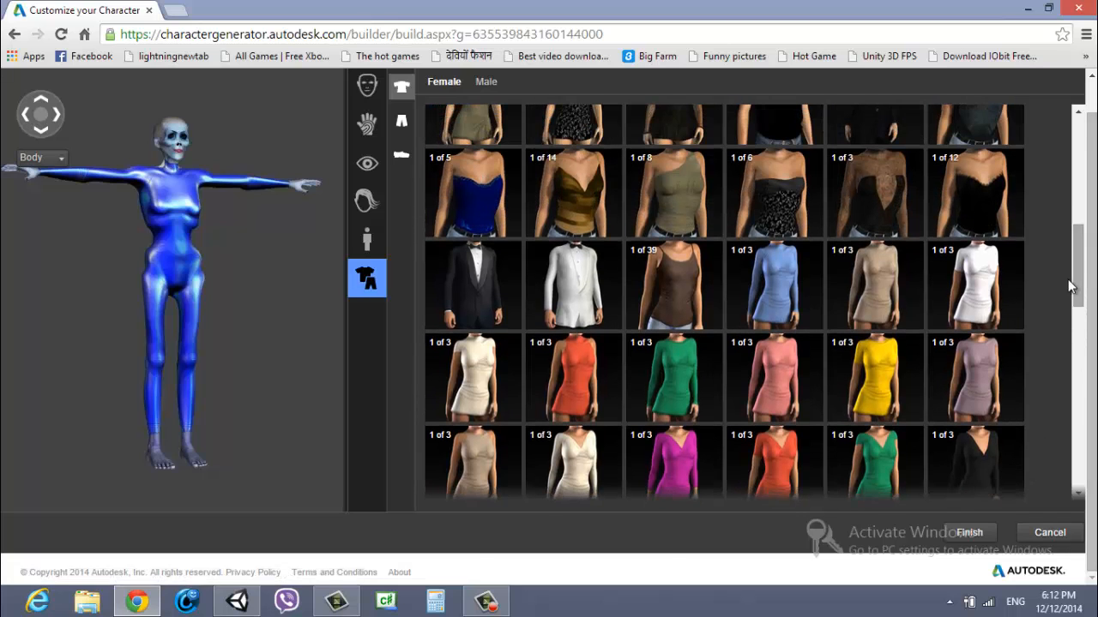
left_click(58, 116)
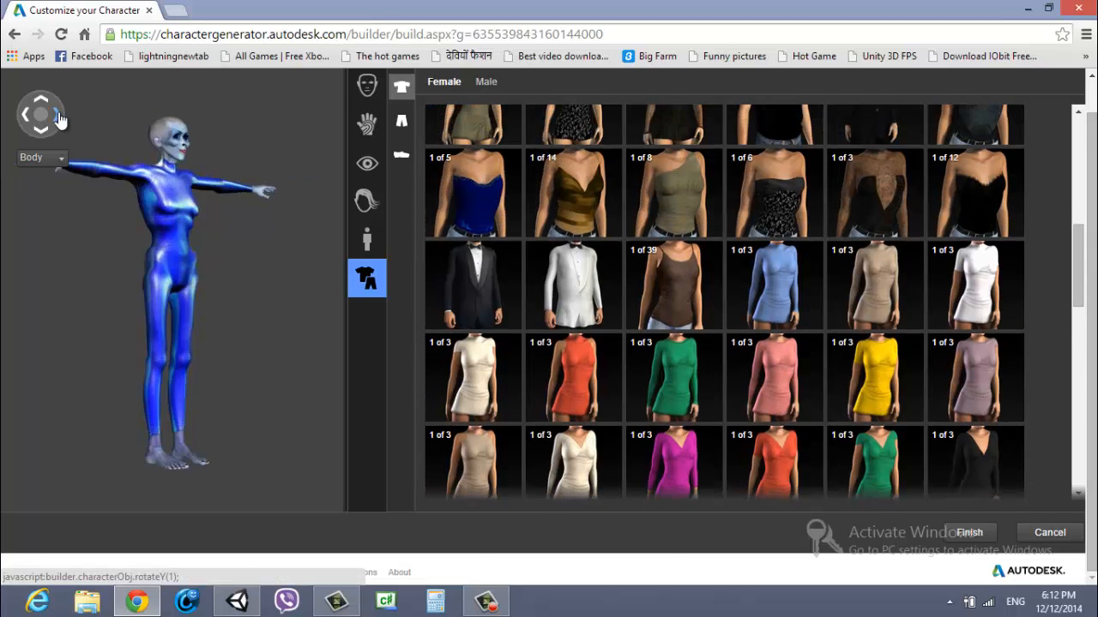
left_click(58, 116)
left_click(58, 117)
left_click(58, 116)
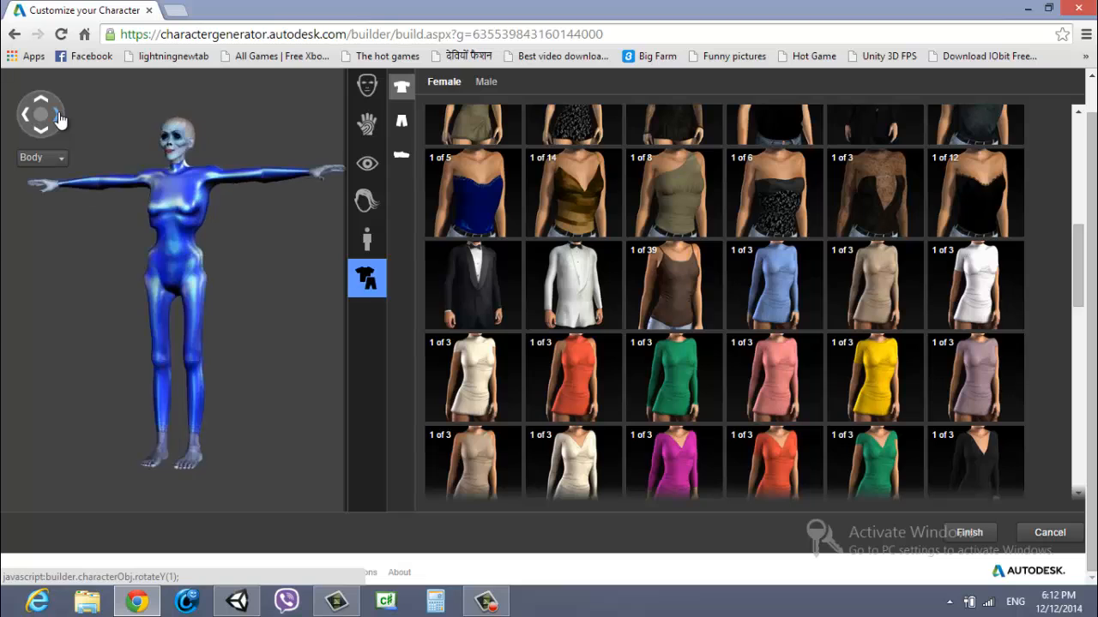
left_click(59, 117)
left_click(58, 116)
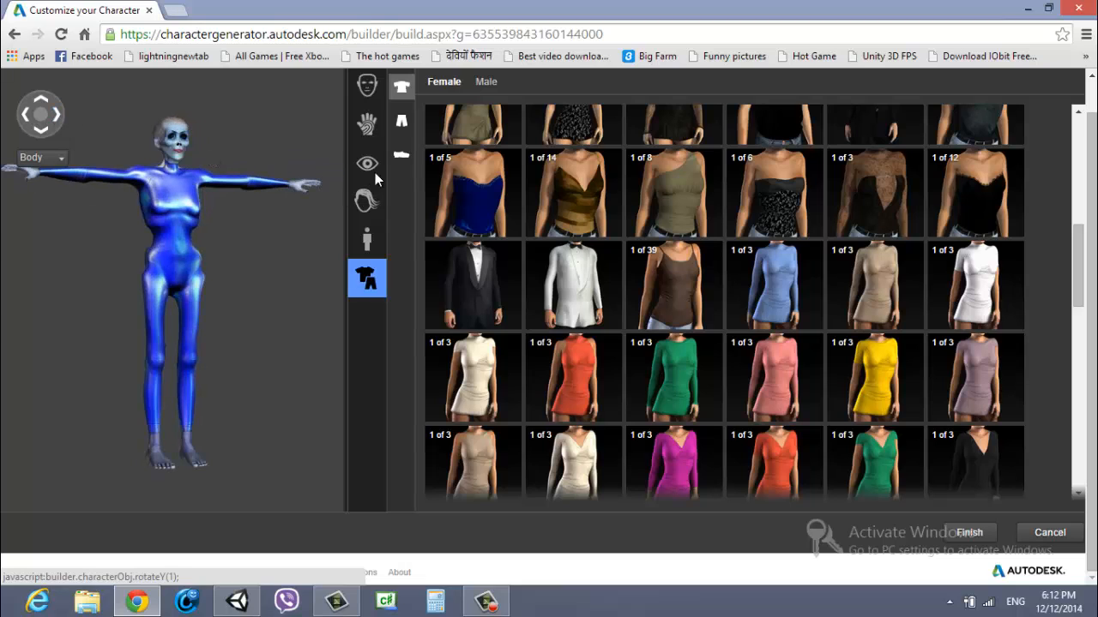
Reduce the share of Miss Bones in the overall body blend with Lena to about a quarter.
left_click(367, 240)
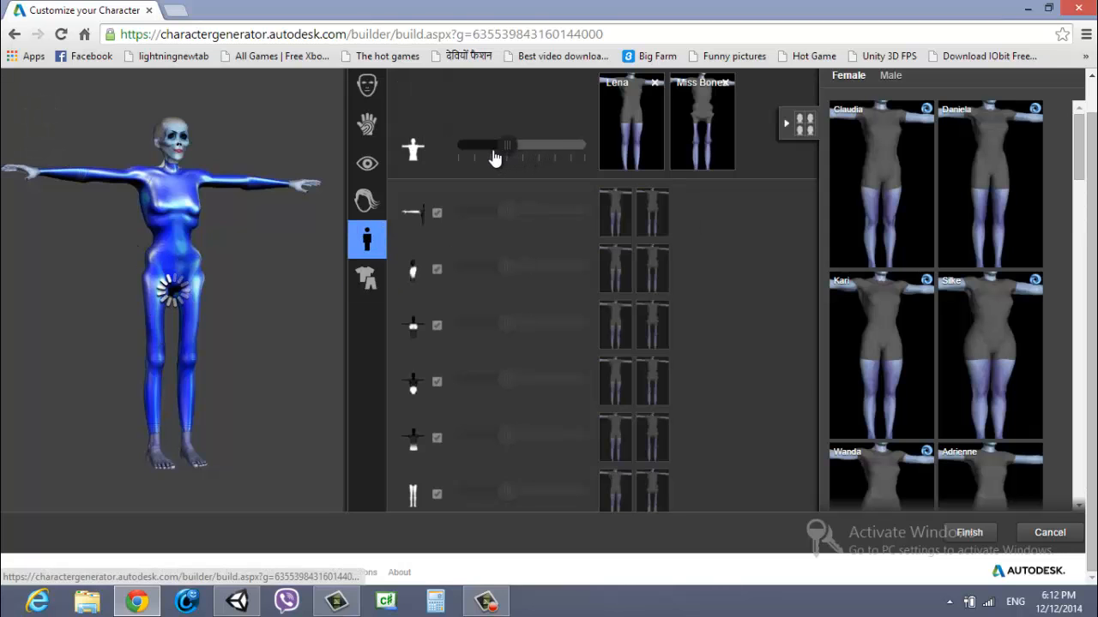
left_click(492, 146)
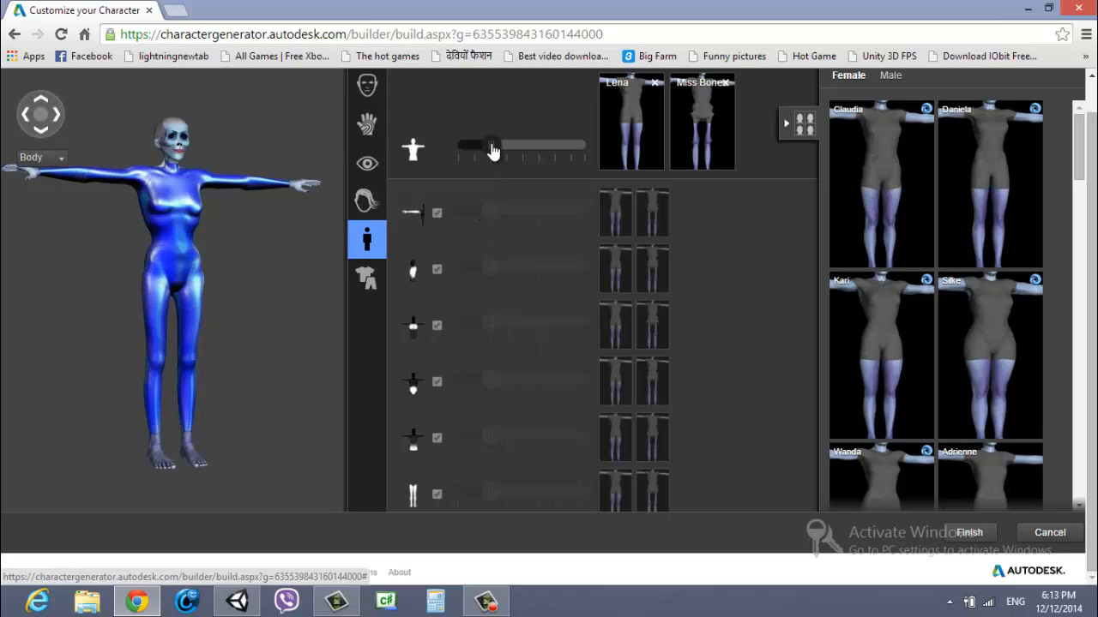
Look through the female shoes available for the character.
mouse_move(493, 151)
left_mouse_down()
mouse_move(457, 157)
mouse_move(493, 154)
left_mouse_up()
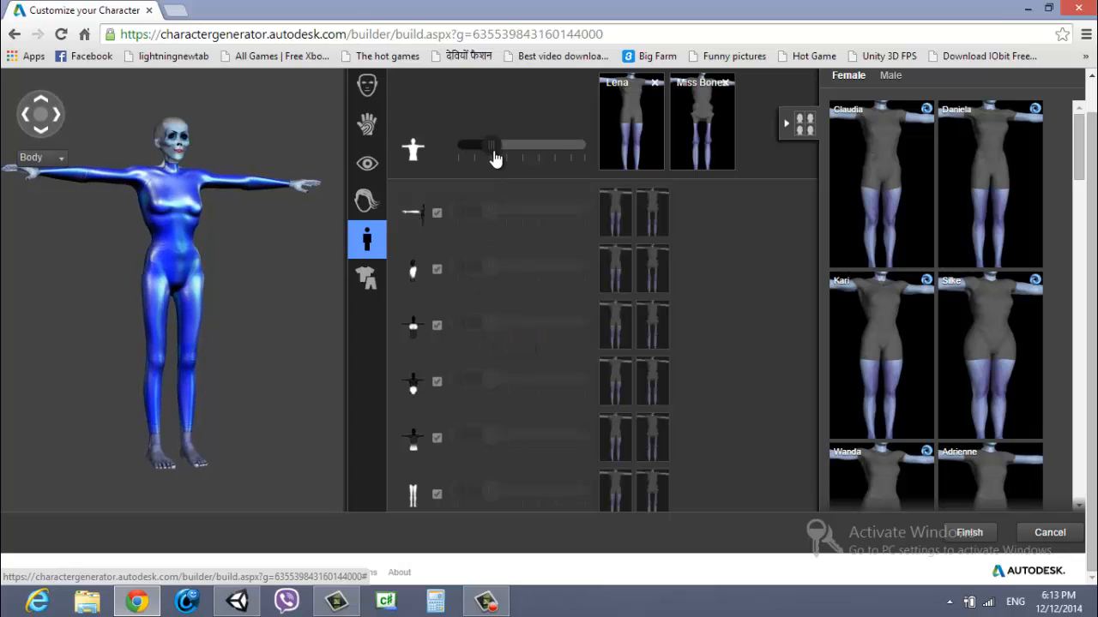
left_click(368, 280)
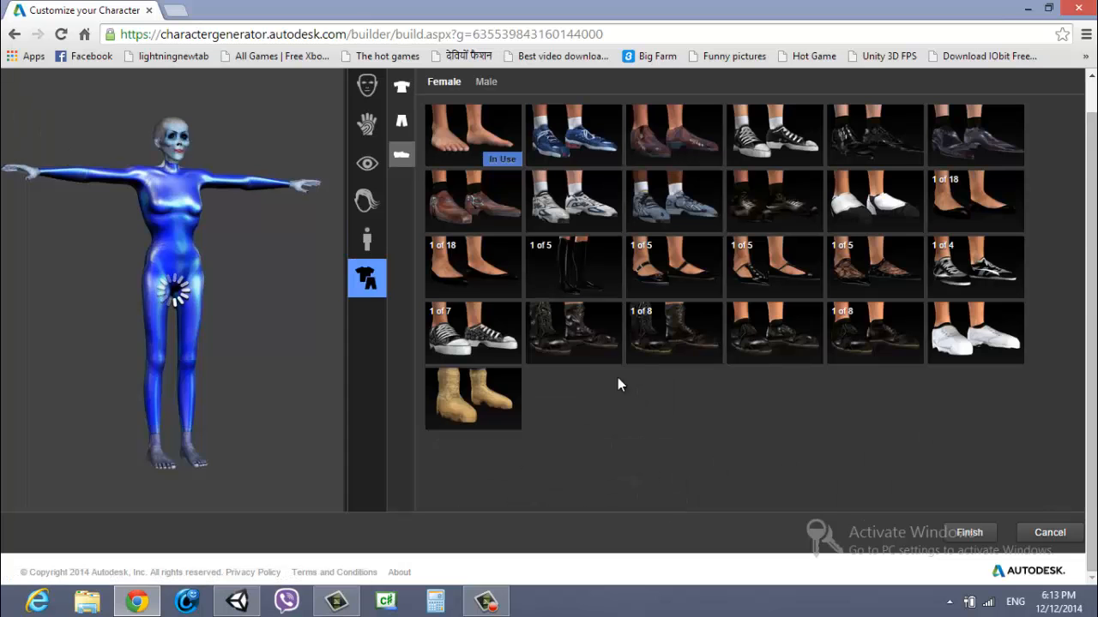
mouse_move(876, 230)
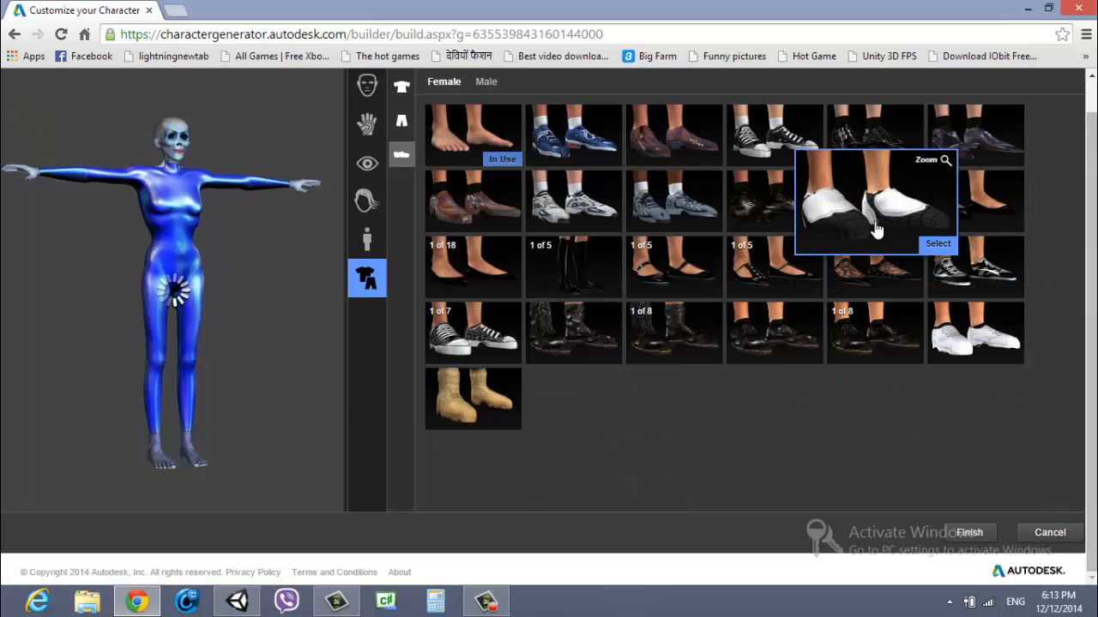
mouse_move(478, 156)
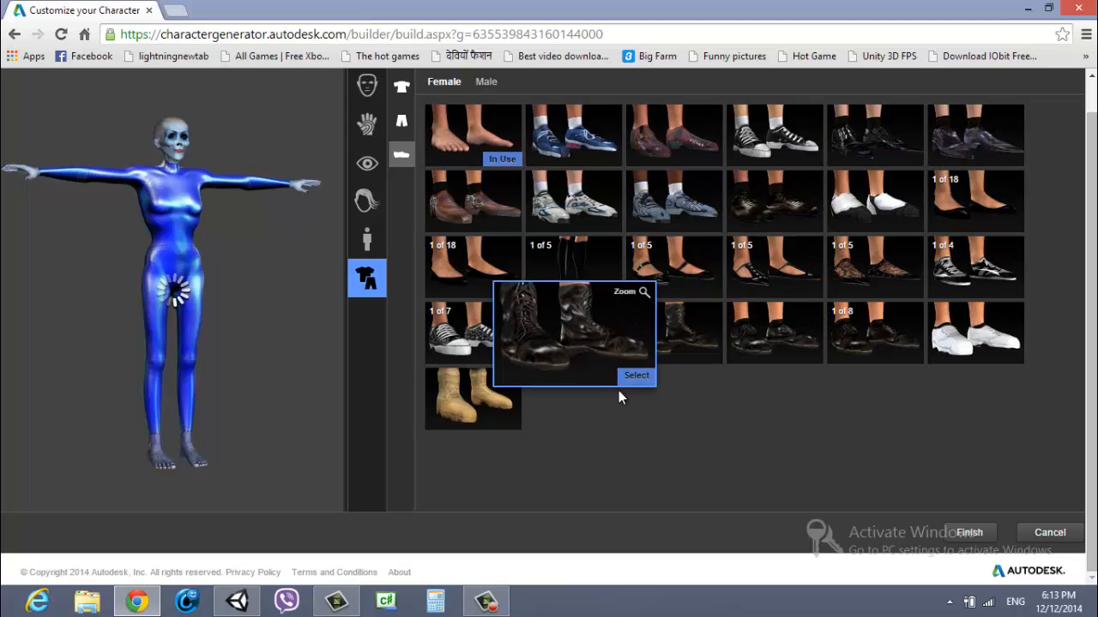
Finish customizing the character and save the design under the name Witch.
left_click(965, 534)
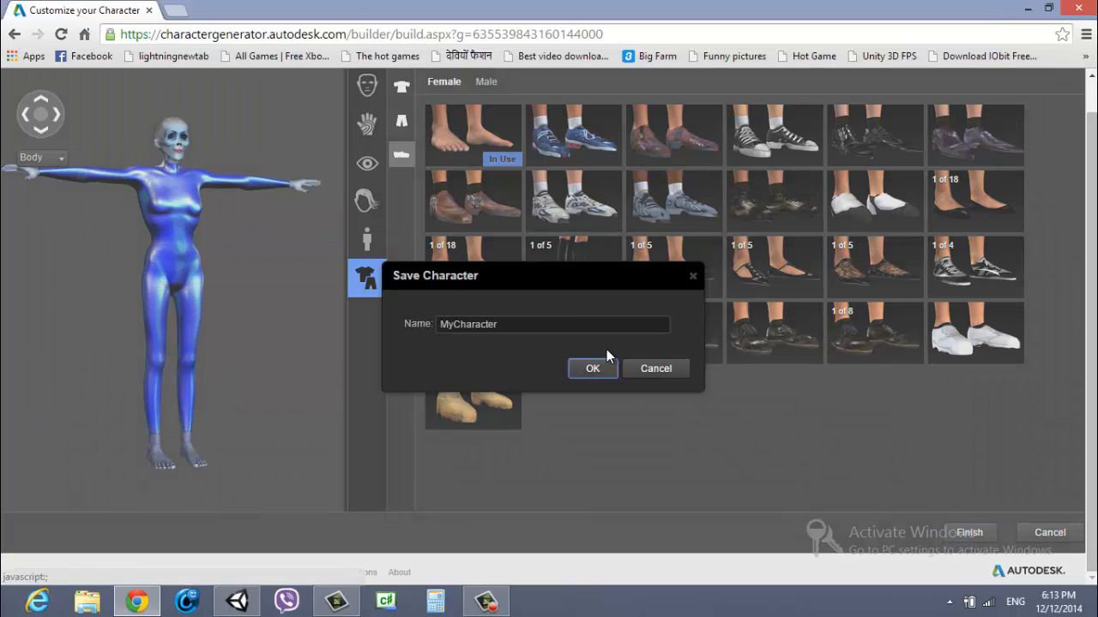
type("Witch")
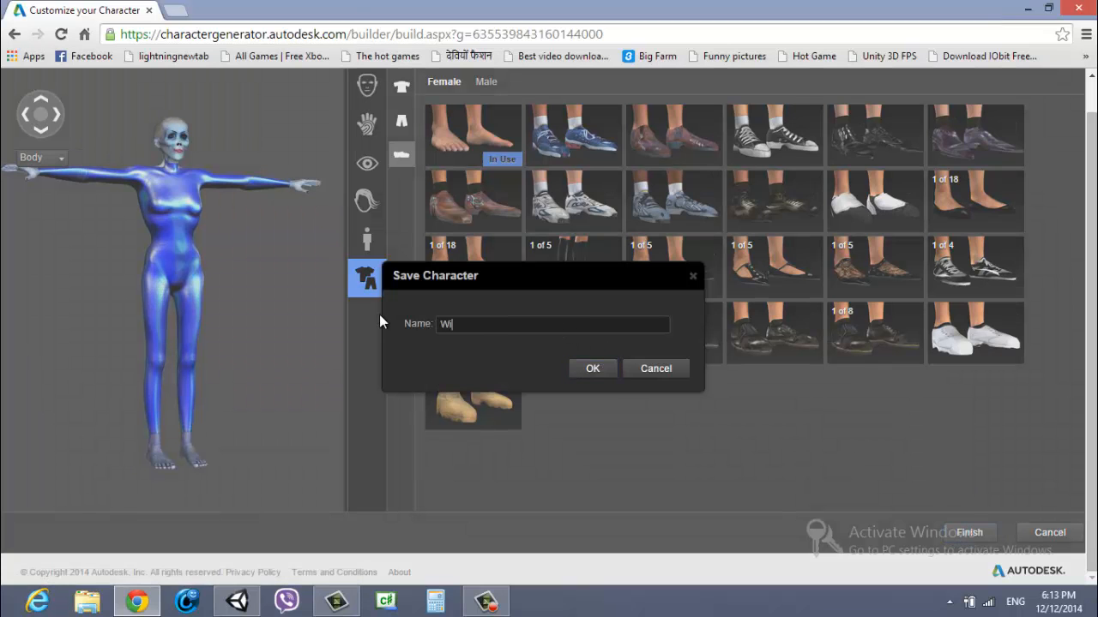
left_click(594, 369)
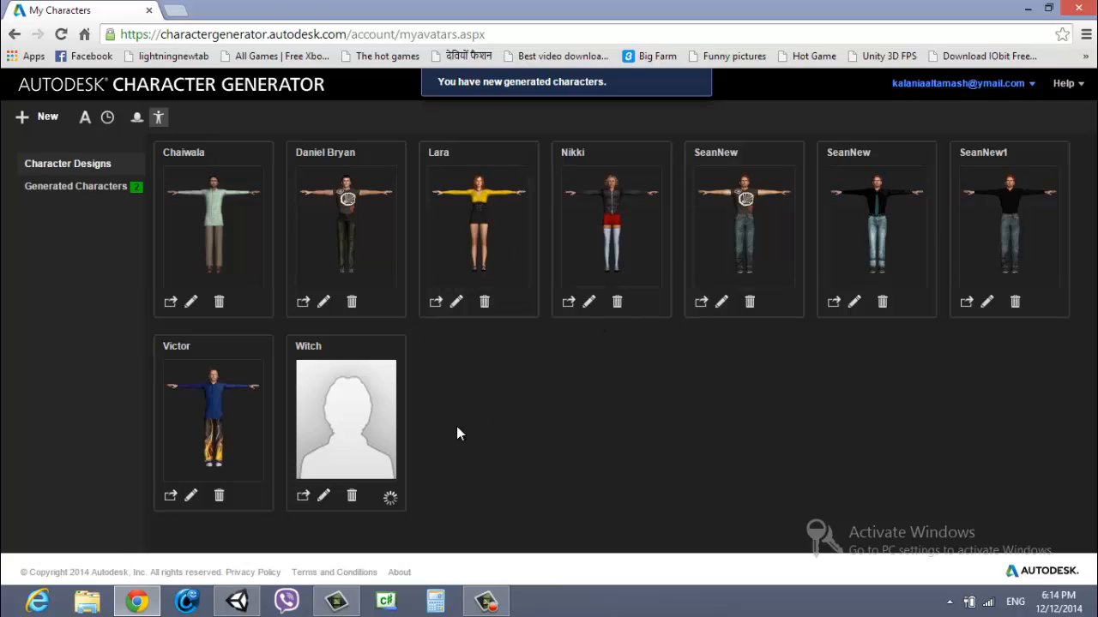
mouse_move(379, 501)
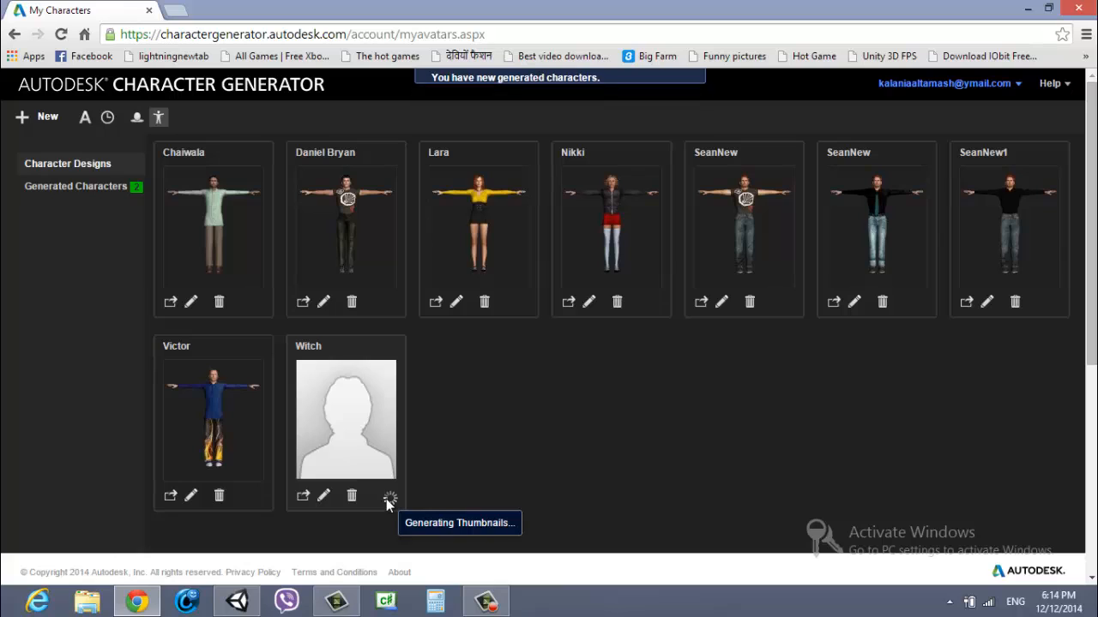
Generate the Witch character with low poly resolution, triangles, specular and normal maps, 182 cm height and Unity (.fbx) as the only format.
left_click(304, 497)
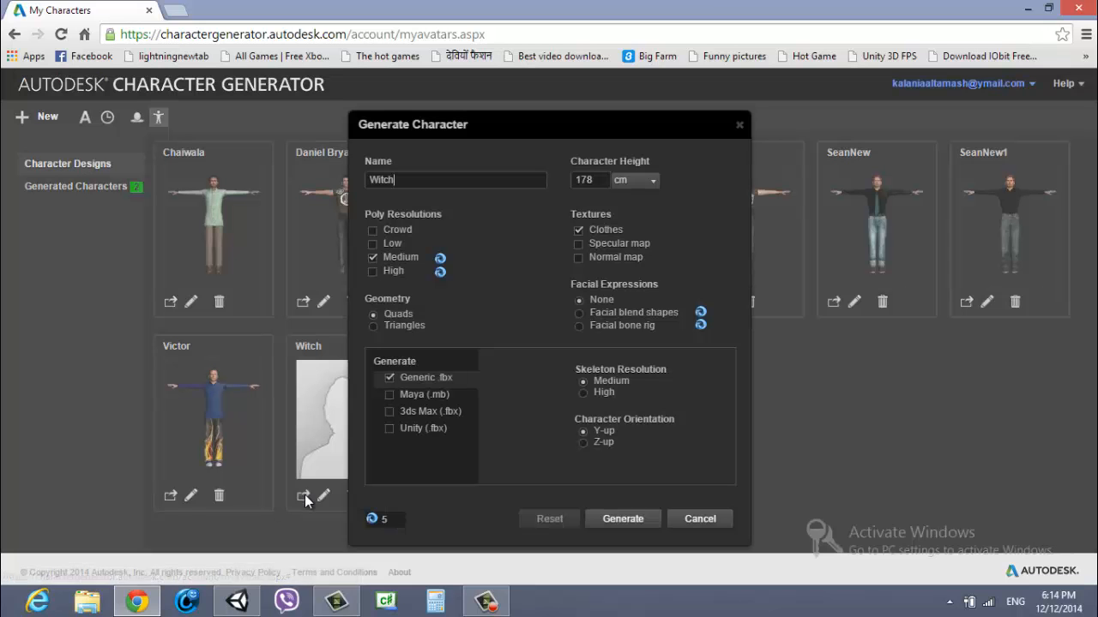
left_click(373, 242)
left_click(579, 244)
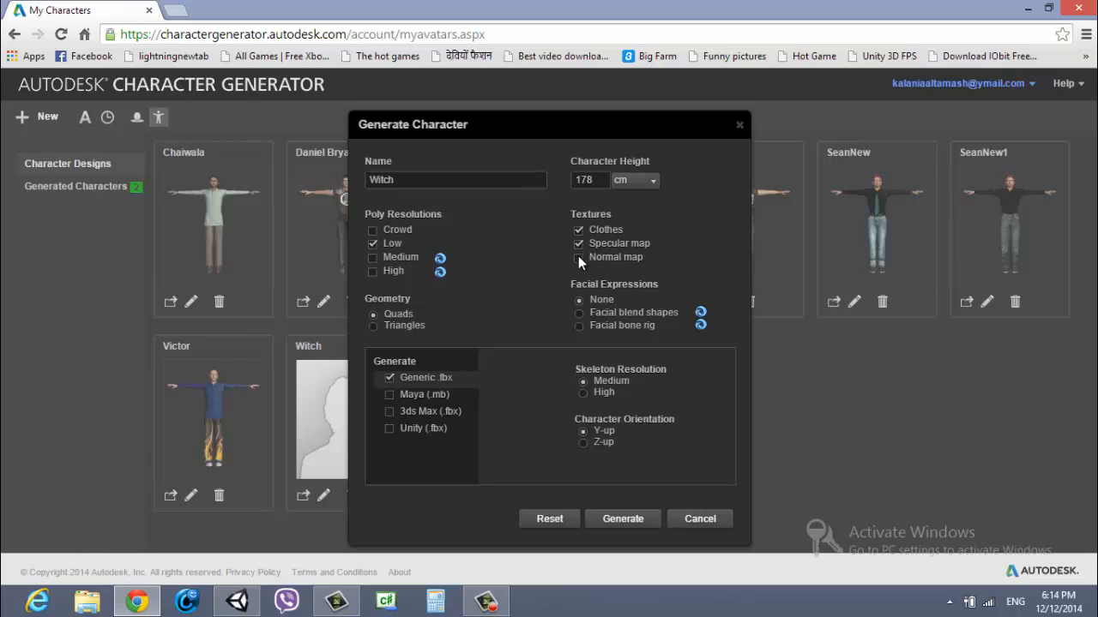
left_click(578, 256)
left_click(373, 325)
left_click(390, 428)
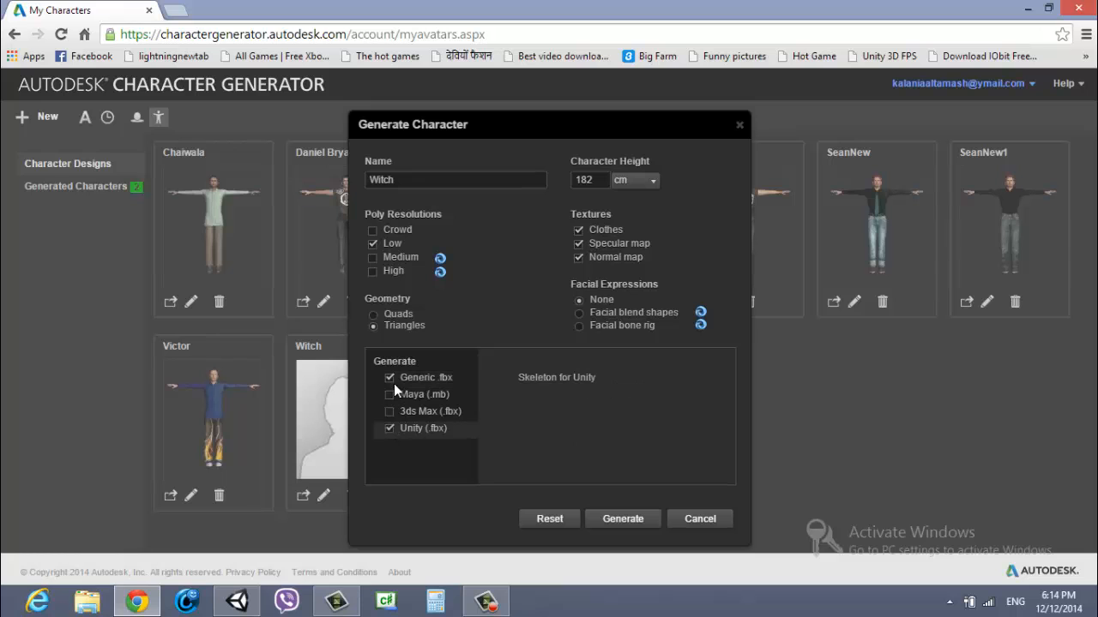
left_click(391, 378)
left_click(623, 520)
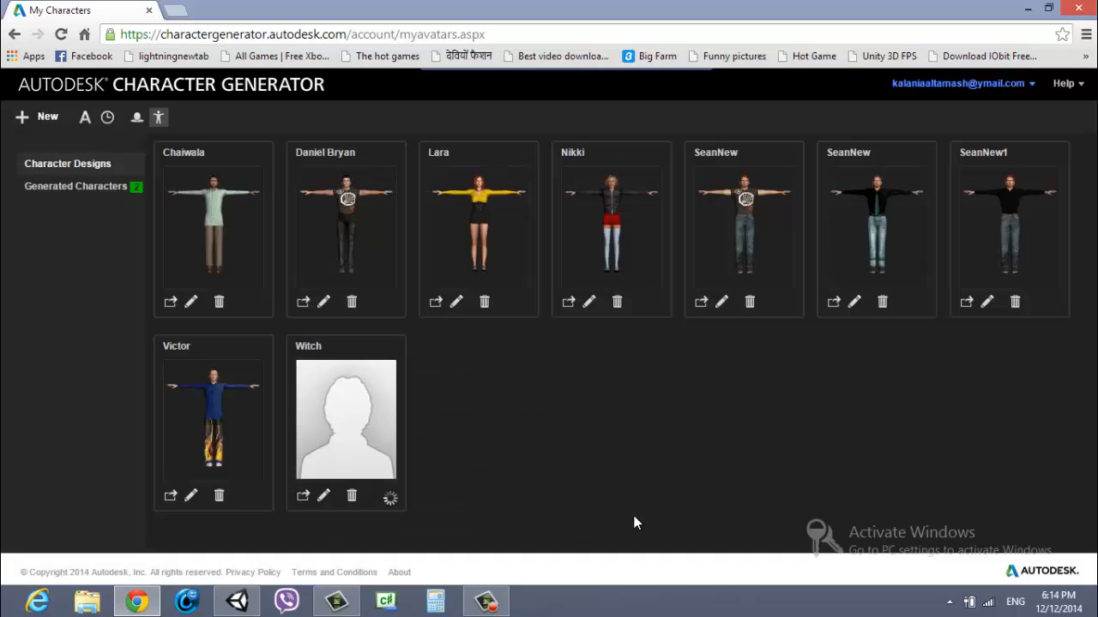
Look through all the generated characters and their export details.
left_click(88, 185)
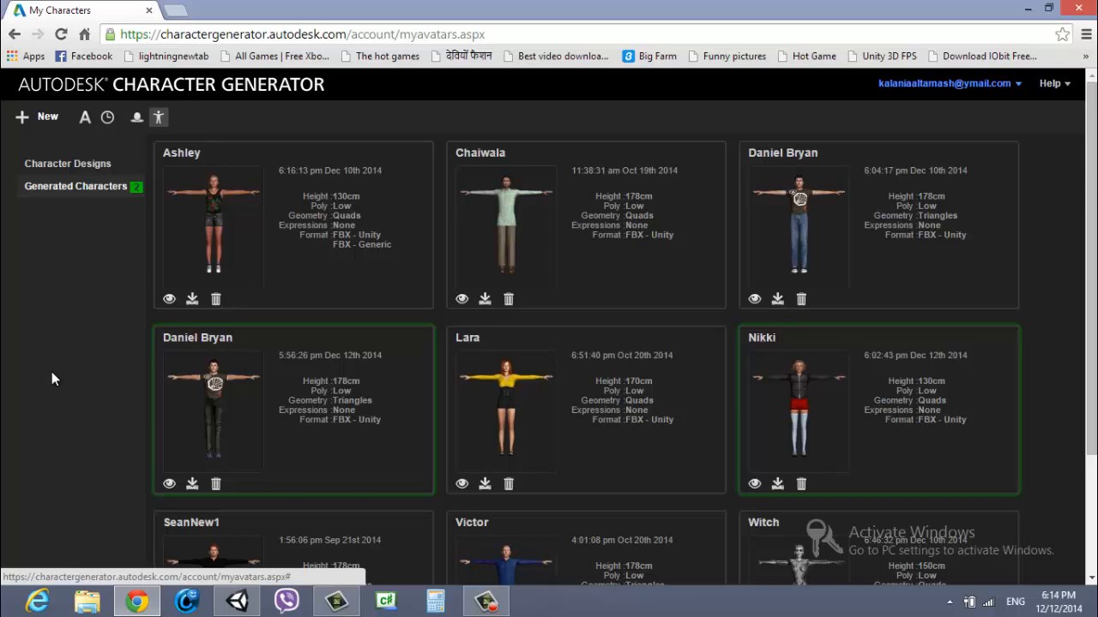
scroll(56, 366, "down", 3)
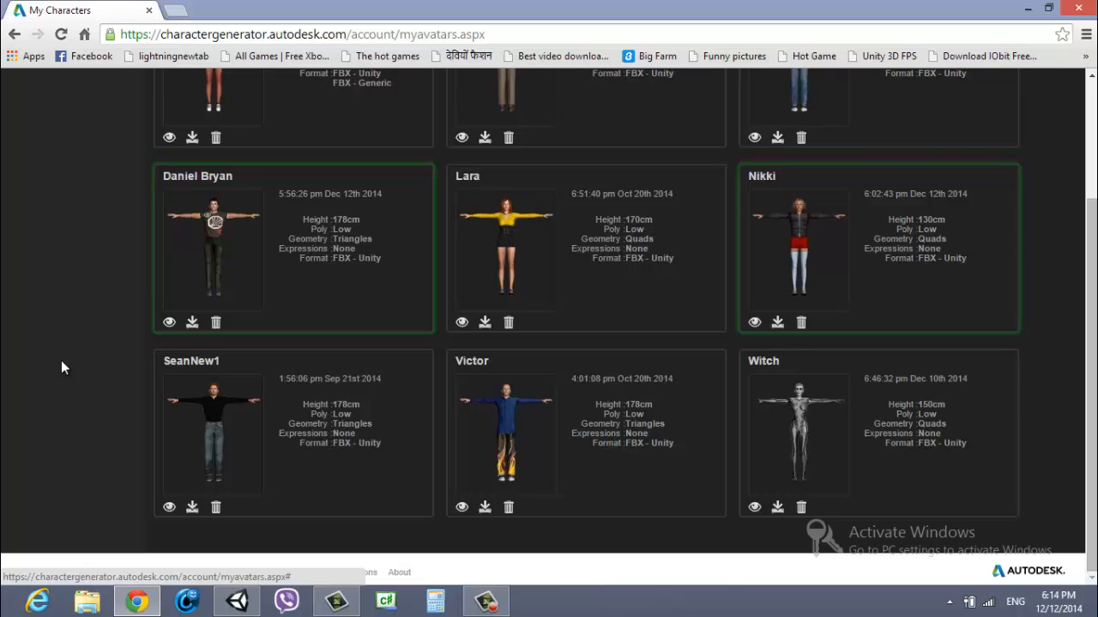
scroll(43, 362, "up", 3)
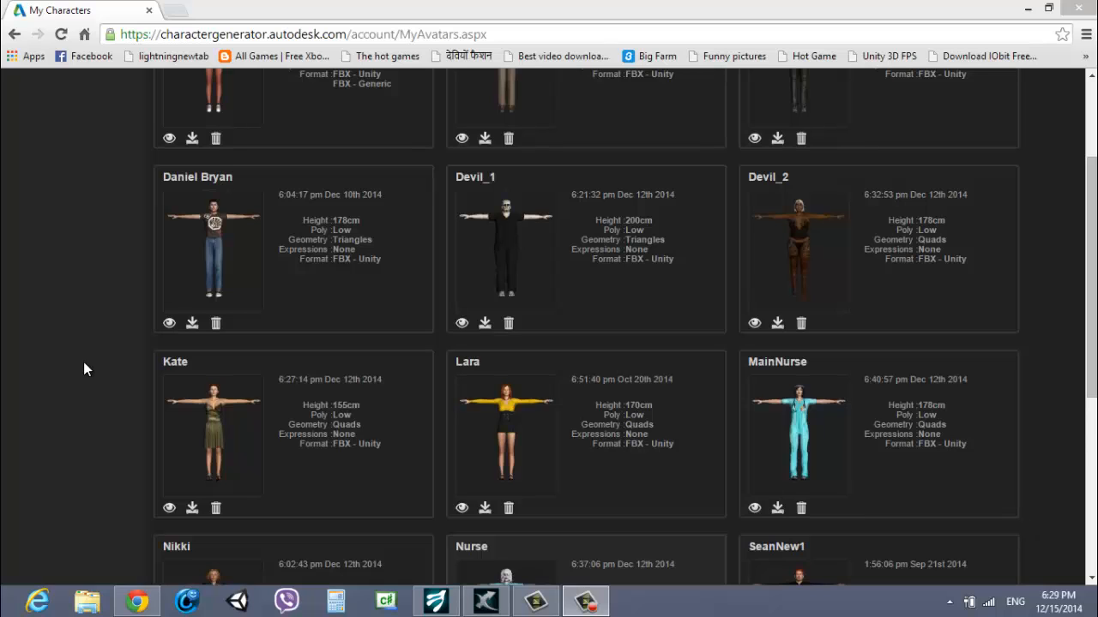
scroll(84, 367, "up", 3)
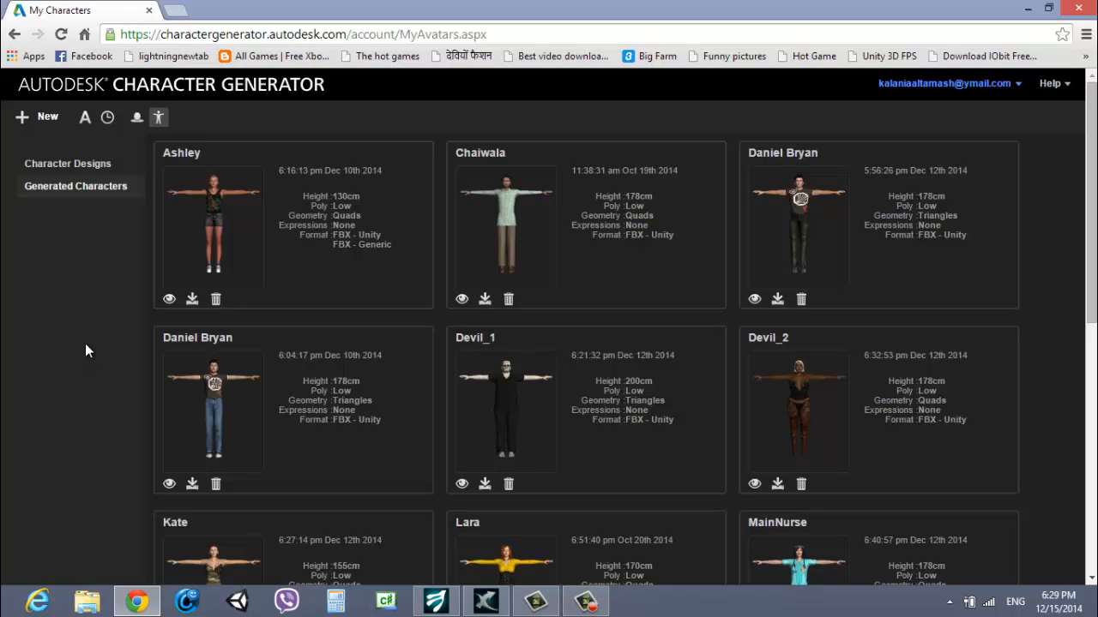
scroll(932, 328, "down", 2)
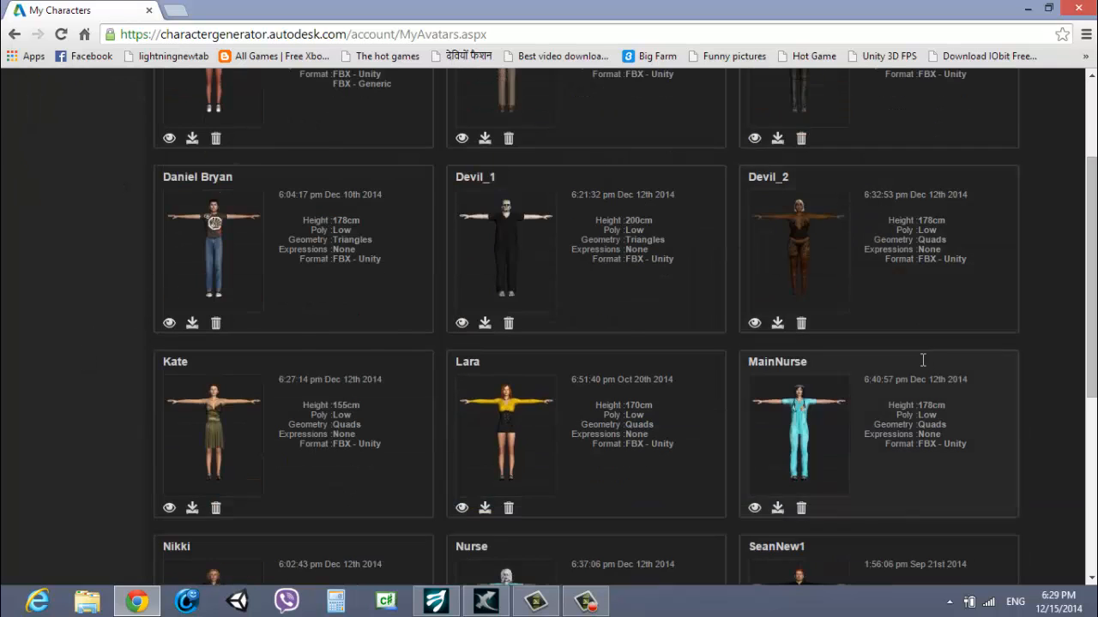
scroll(922, 360, "down", 4)
scroll(592, 374, "up", 4)
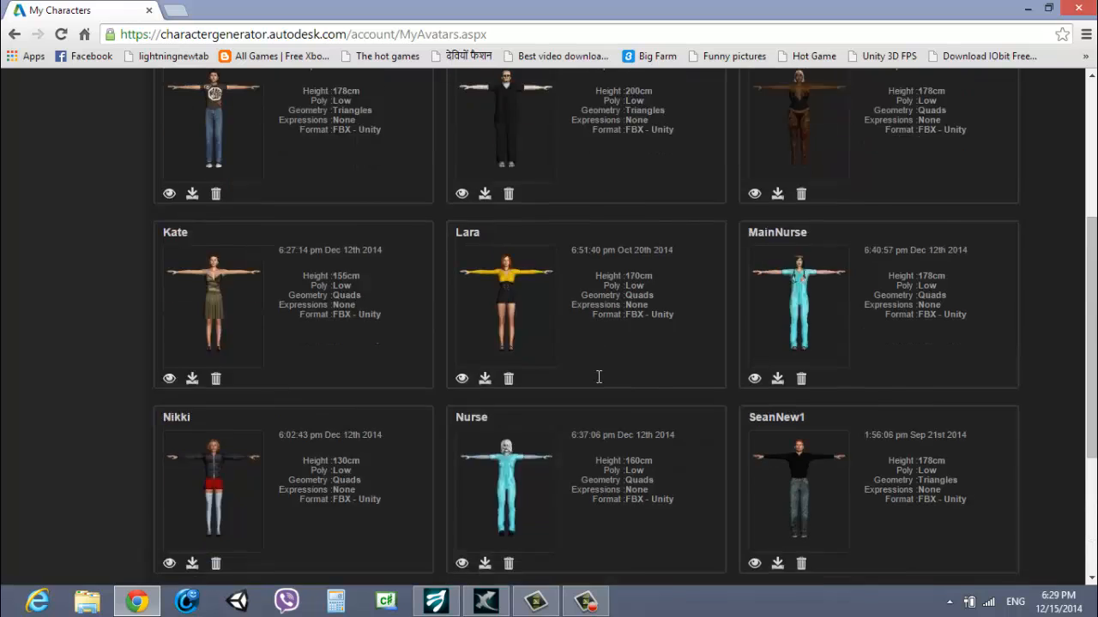
scroll(572, 348, "down", 2)
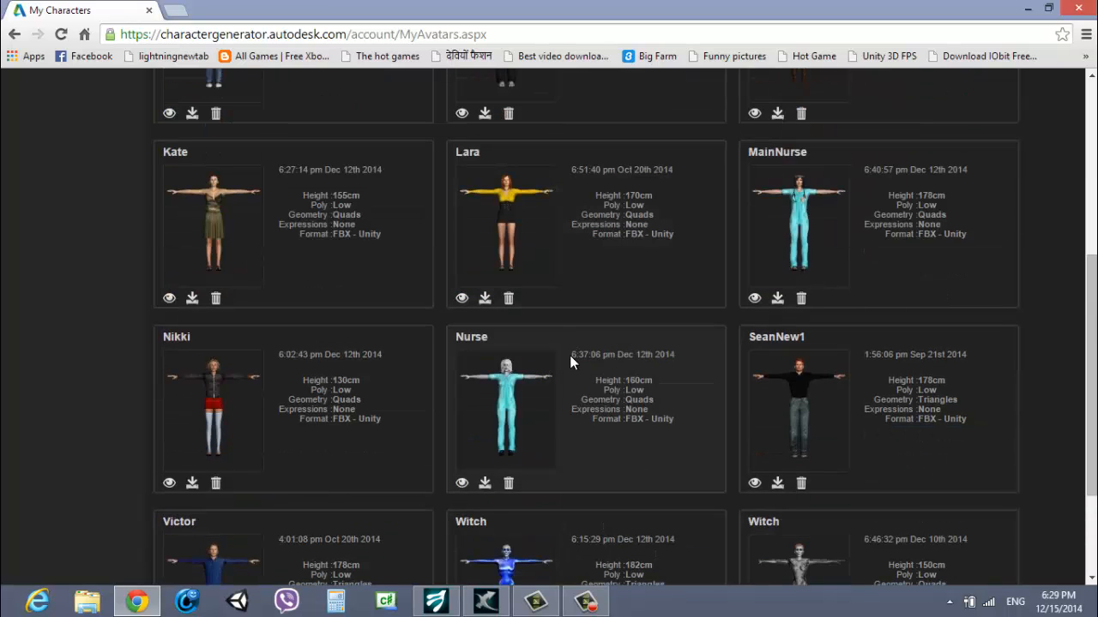
Download the generated Nikki character.
left_click(192, 485)
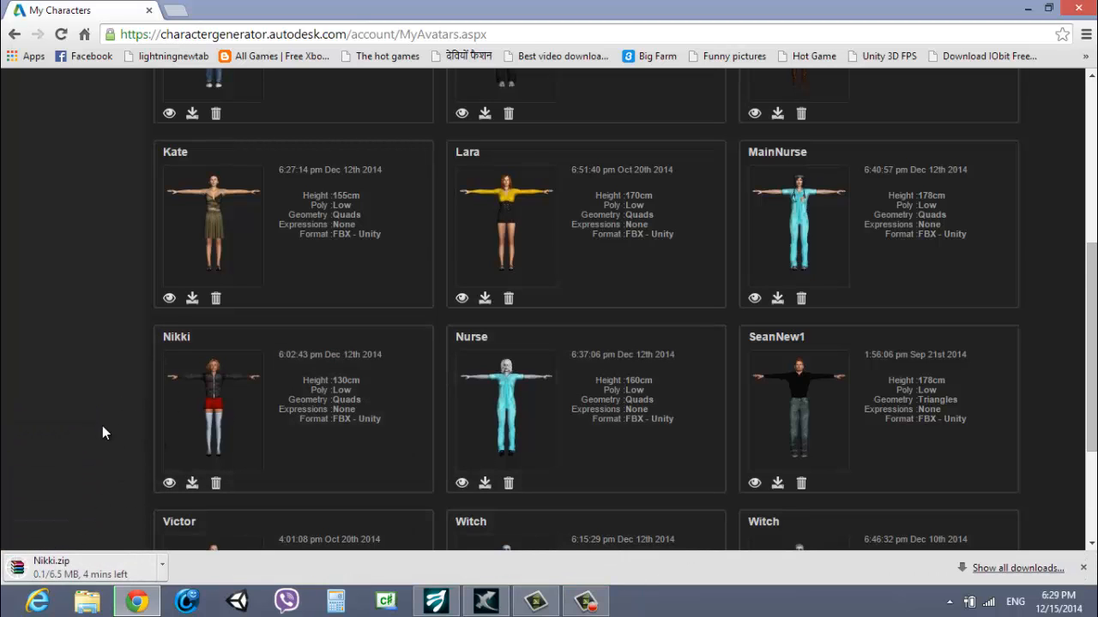
scroll(102, 426, "down", 2)
scroll(716, 408, "up", 6)
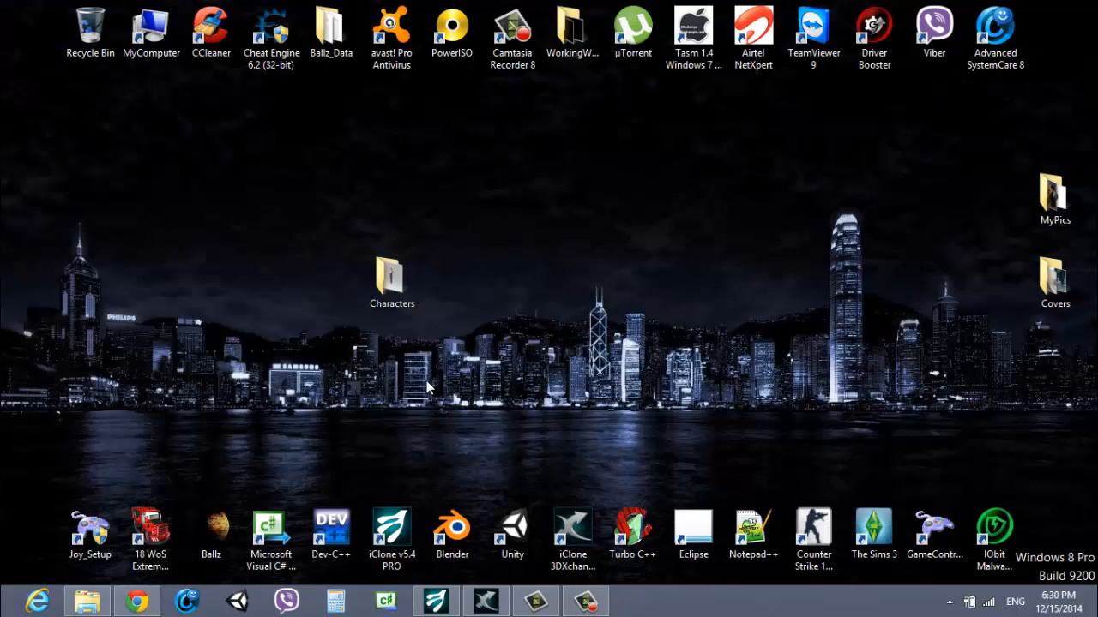
Open the Characters folder on the desktop and examine the Daniel Bryan character's files.
double_click(386, 292)
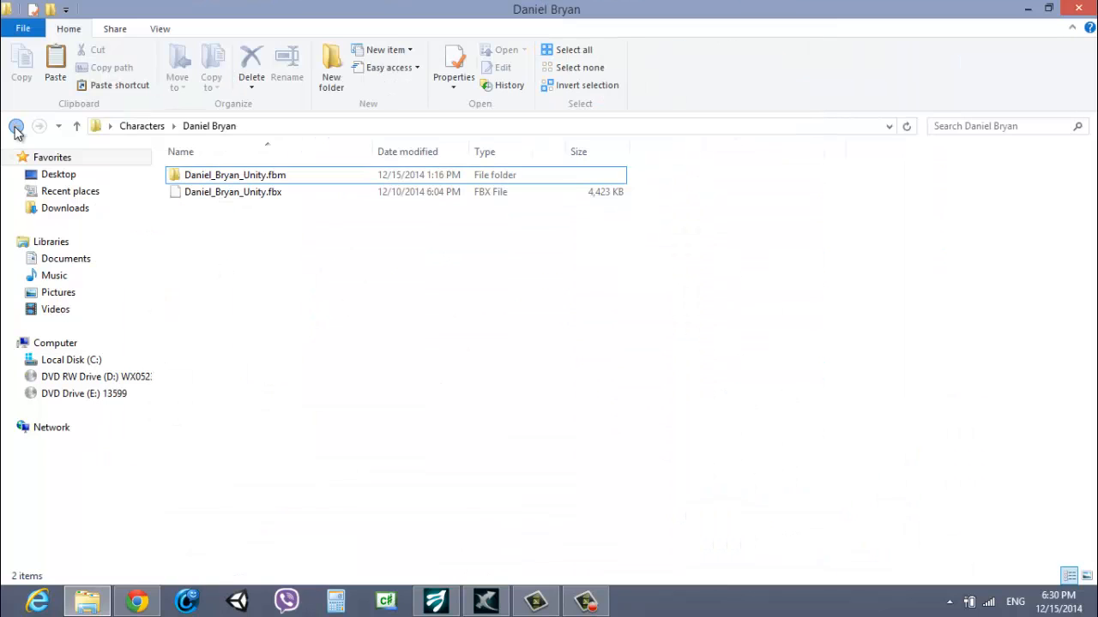
left_click(17, 126)
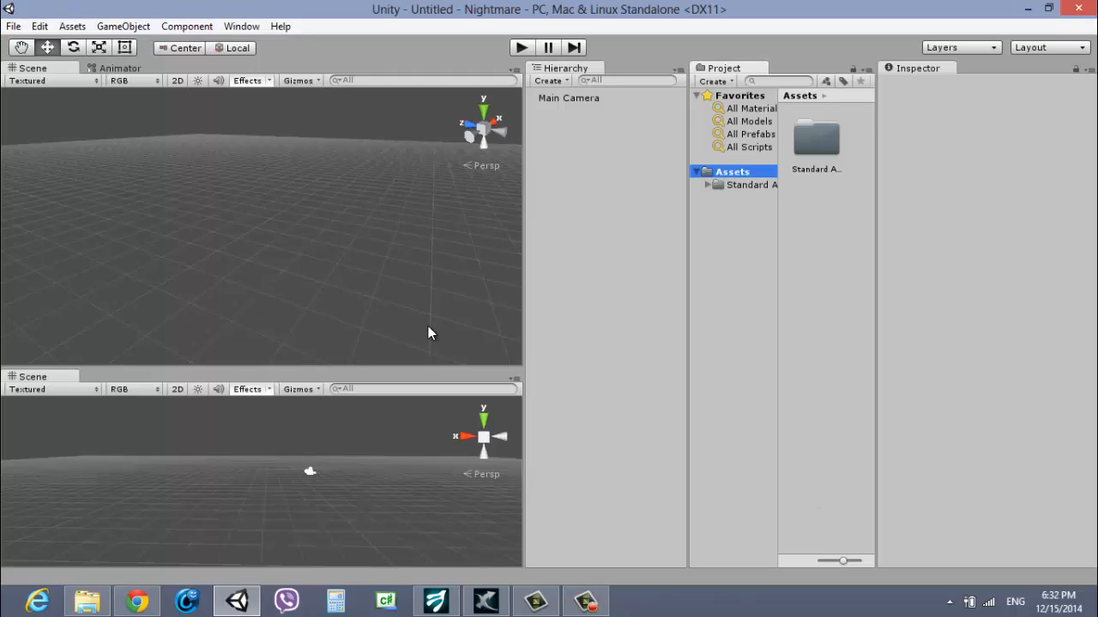
In Unity, begin a new project and select the packages from Character Controller through Skyboxes for import.
left_click(14, 27)
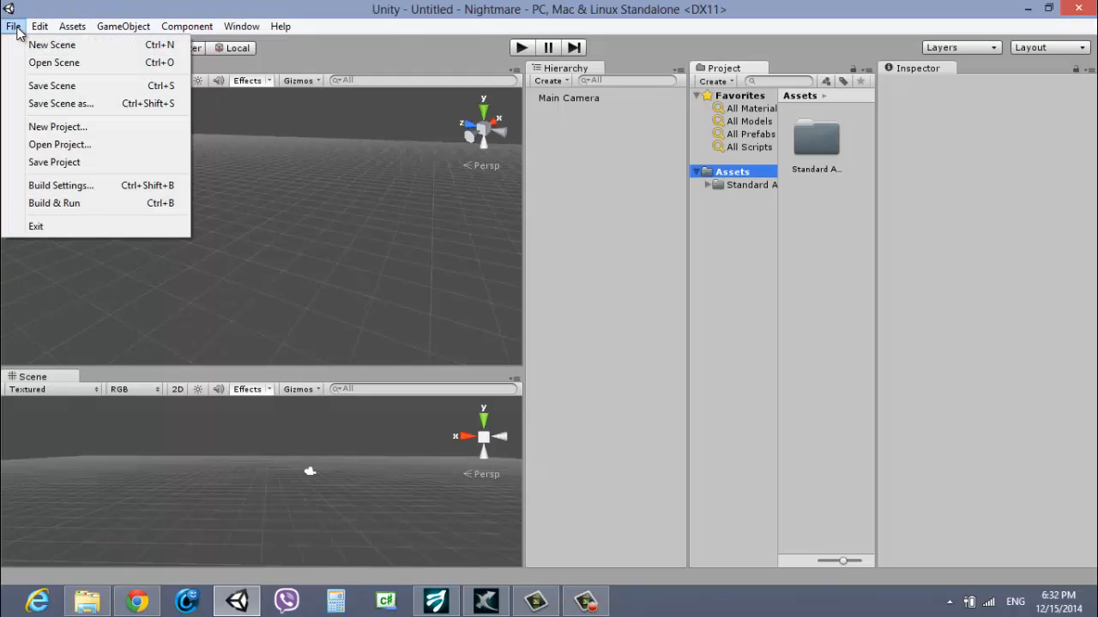
left_click(54, 126)
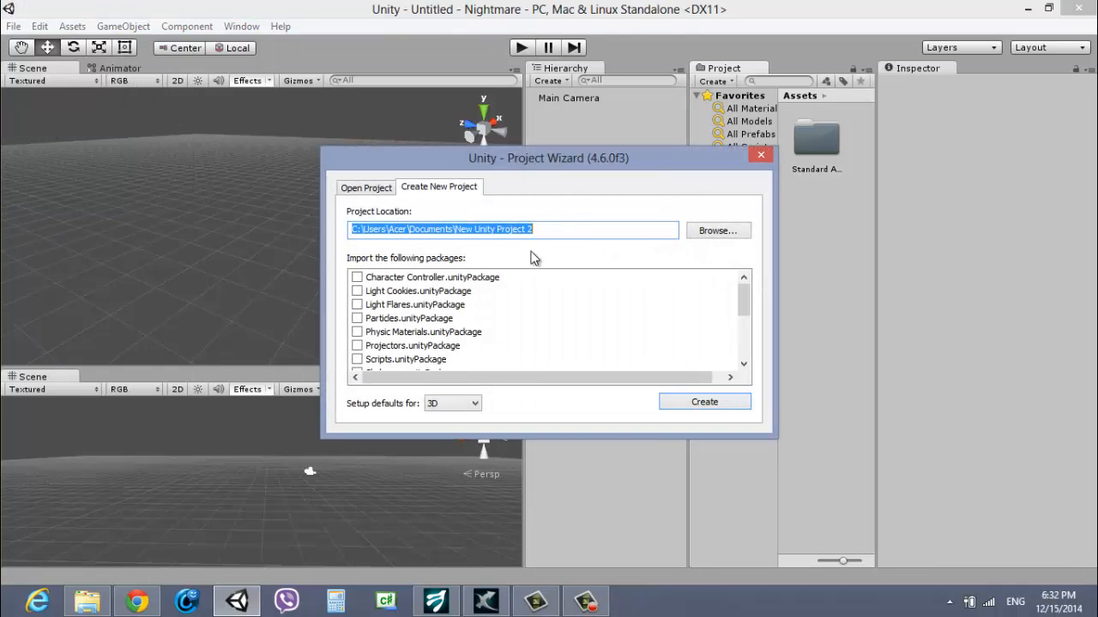
left_click_drag(747, 299, 746, 297)
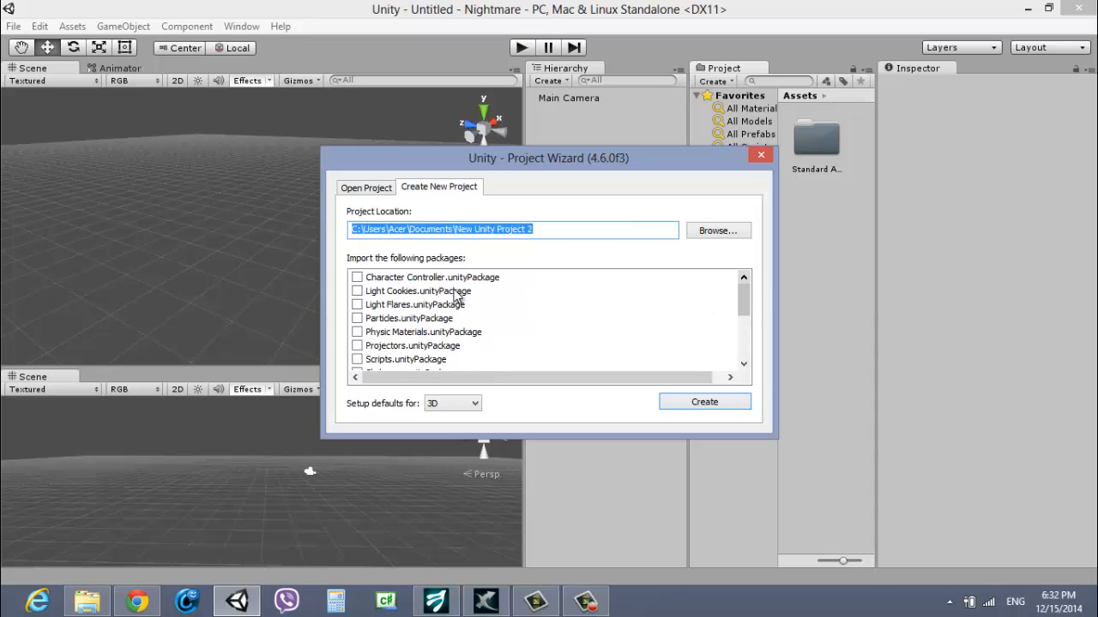
left_click(357, 277)
left_click(357, 291)
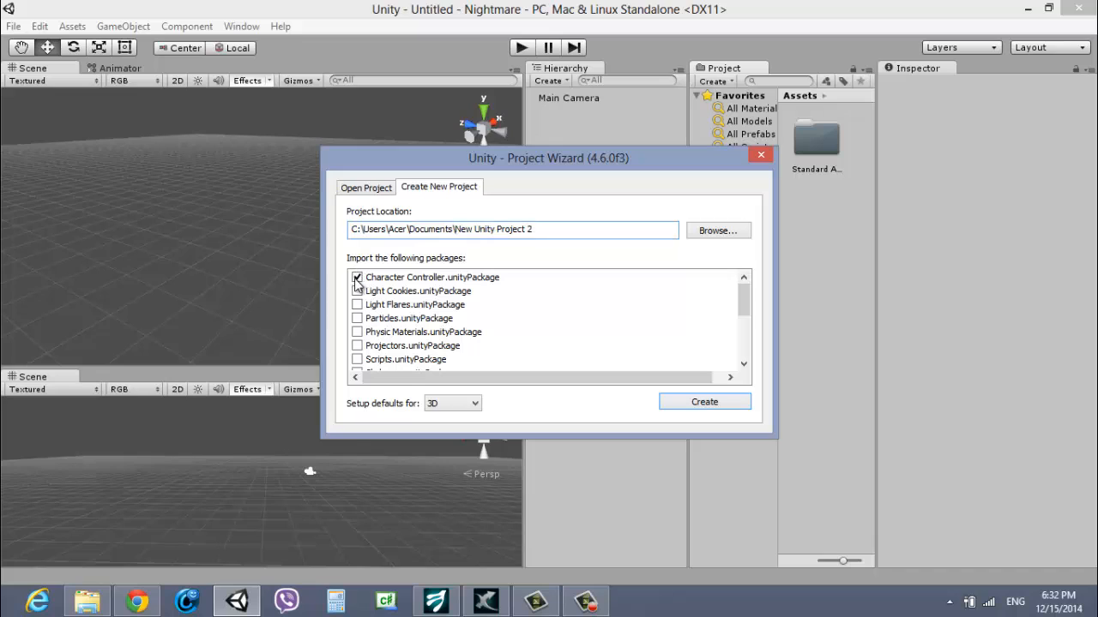
scroll(429, 338, "down", 2)
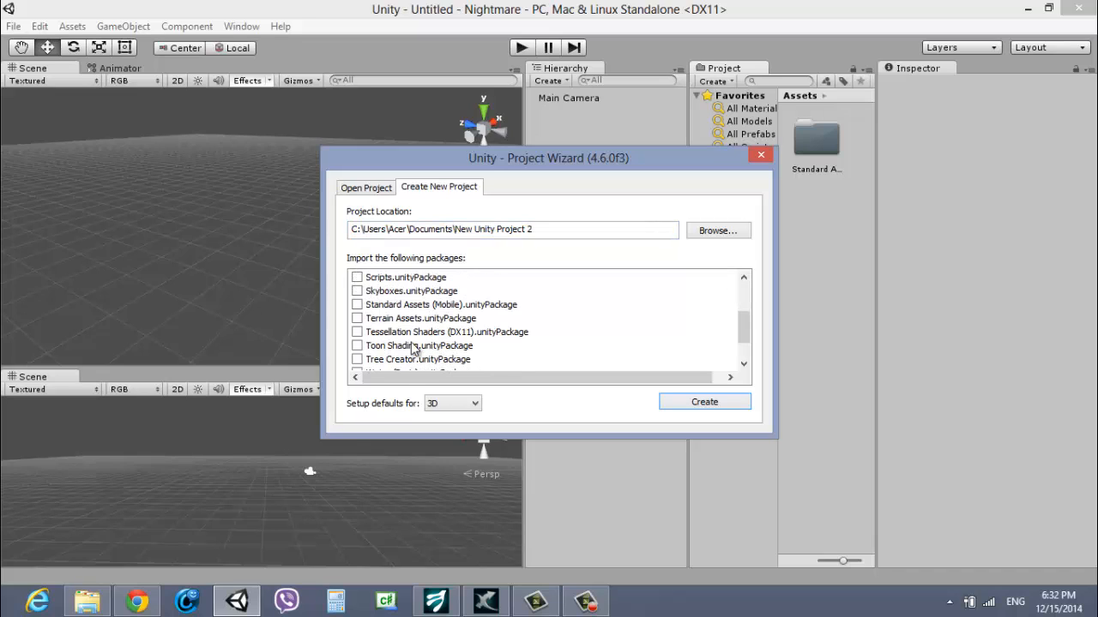
scroll(355, 313, "up", 2)
left_click(357, 304)
left_click(357, 318)
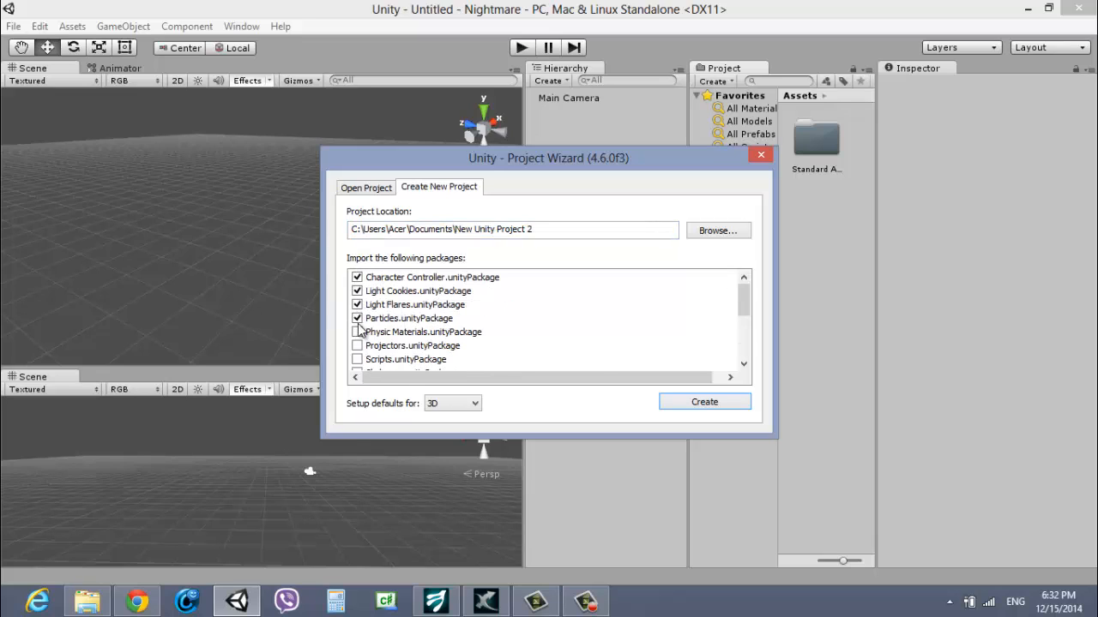
left_click(357, 332)
left_click(356, 346)
left_click(357, 360)
scroll(360, 361, "down", 1)
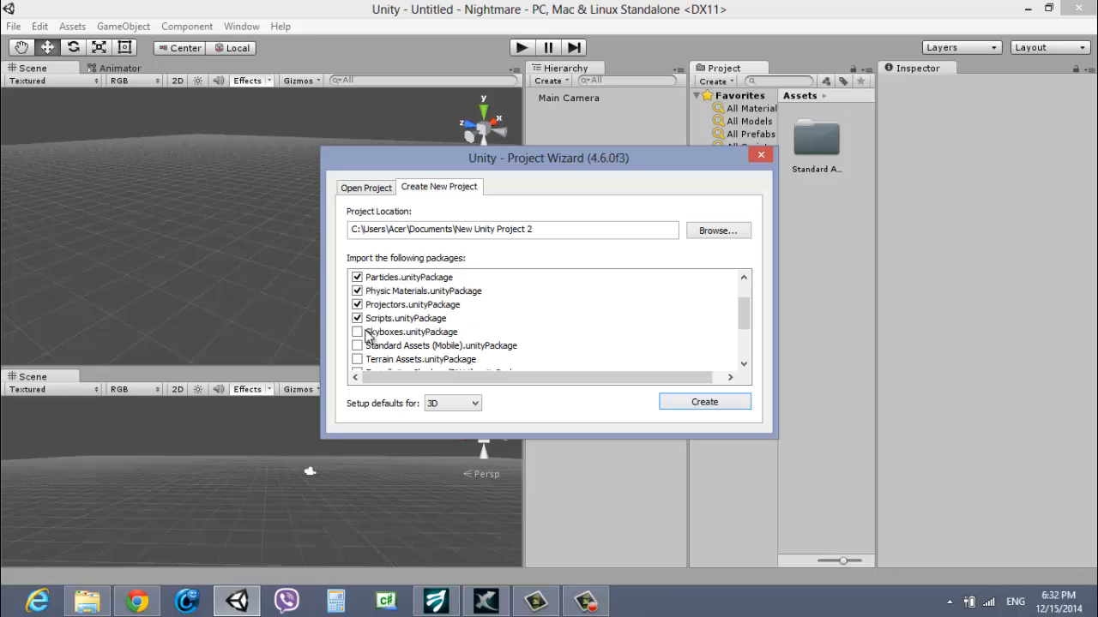
left_click(357, 332)
Select the Terrain Assets, Tessellation Shaders, Toon Shading, Tree Creator and Water (Basic) packages, and close the project wizard without creating the project.
scroll(417, 352, "down", 1)
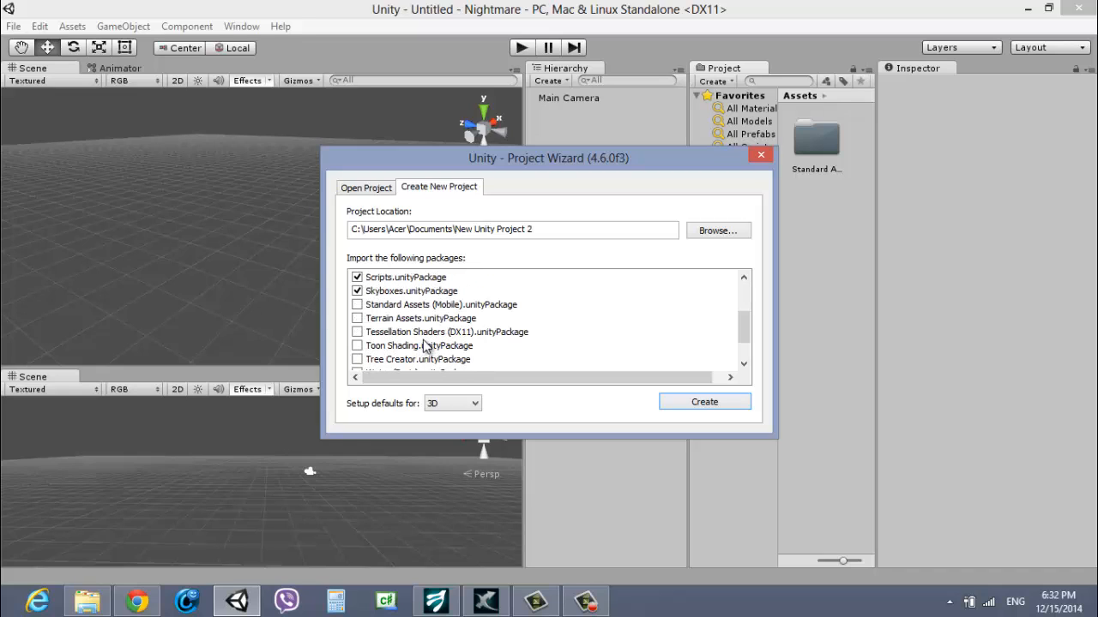
left_click(357, 318)
left_click(357, 331)
left_click(357, 346)
left_click(356, 360)
scroll(377, 352, "down", 1)
left_click(356, 331)
left_click(356, 345)
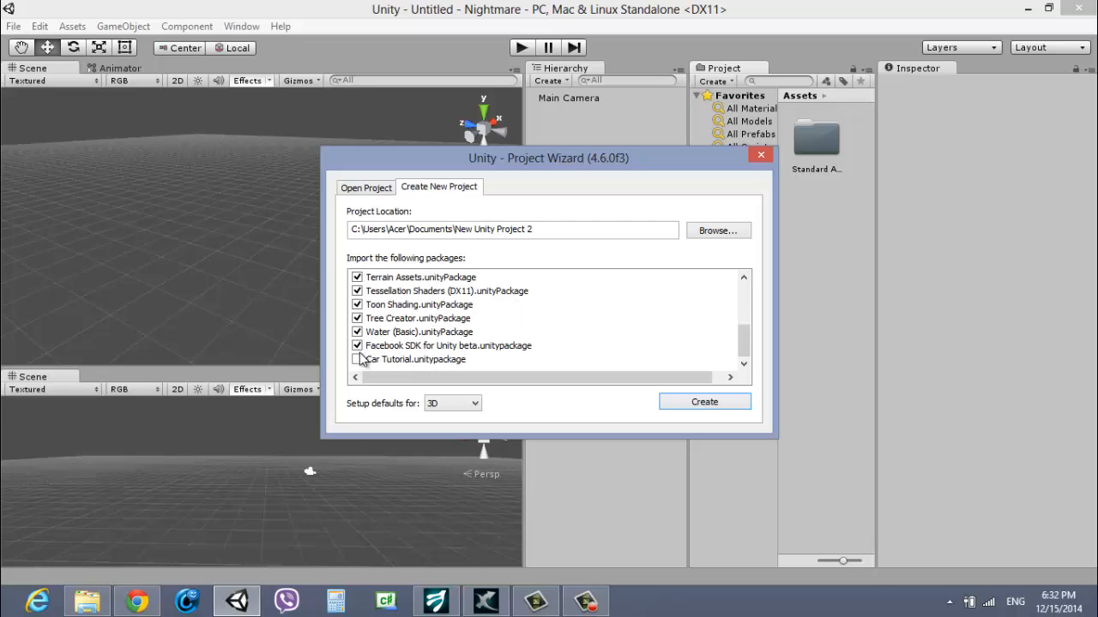
left_click(357, 360)
left_click(357, 360)
left_click(357, 345)
left_click(760, 155)
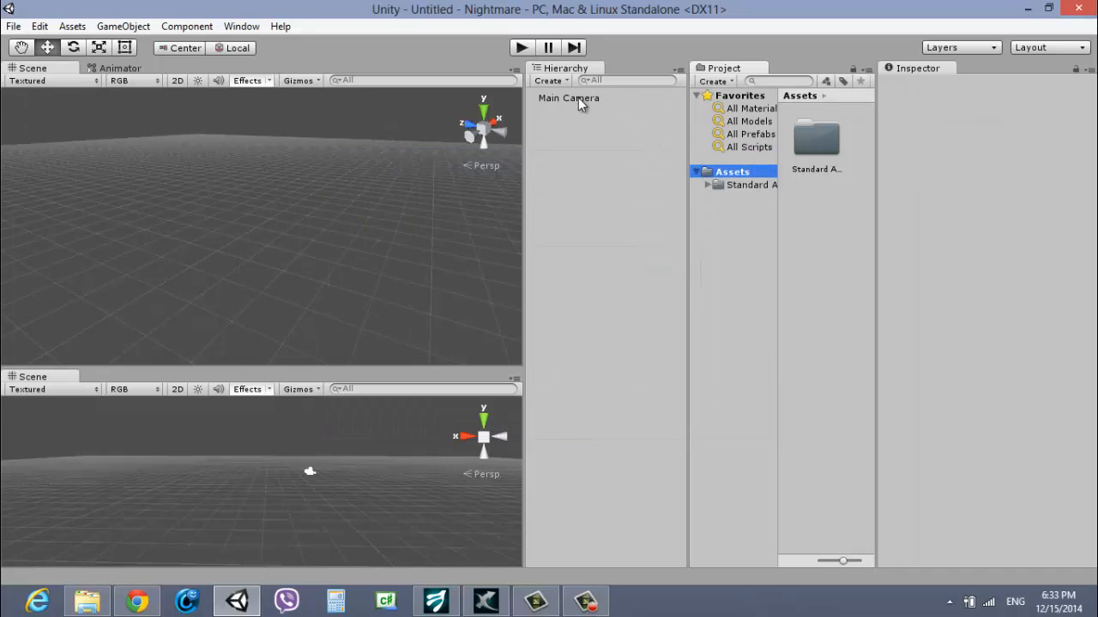
Show the contents of the Standard Assets folder and widen the project browser.
left_click(708, 185)
left_click(729, 186)
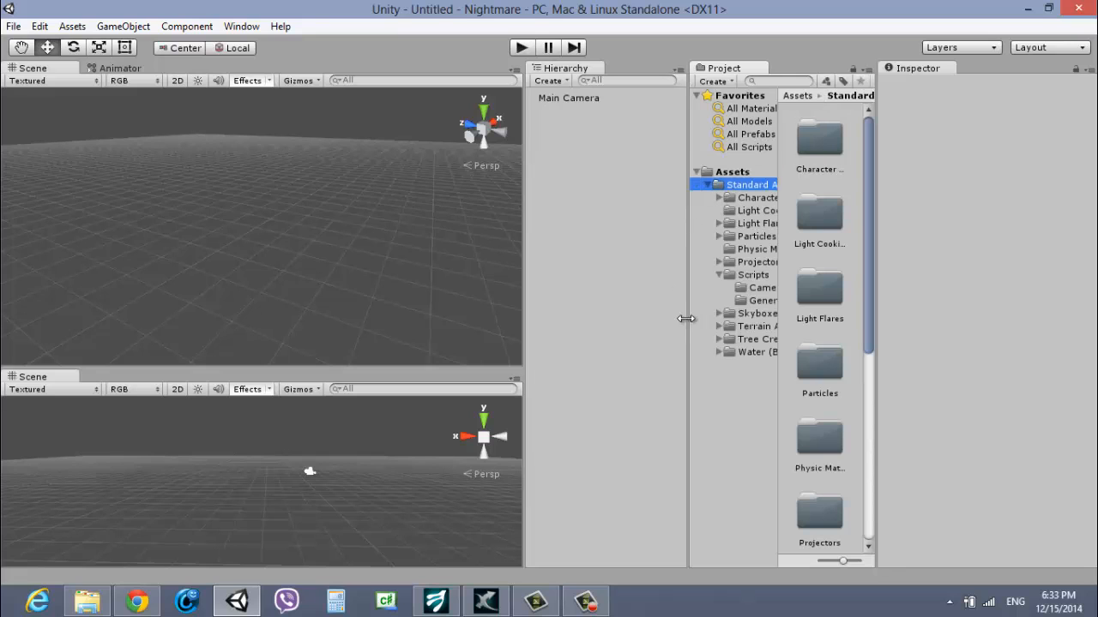
left_click_drag(686, 318, 631, 318)
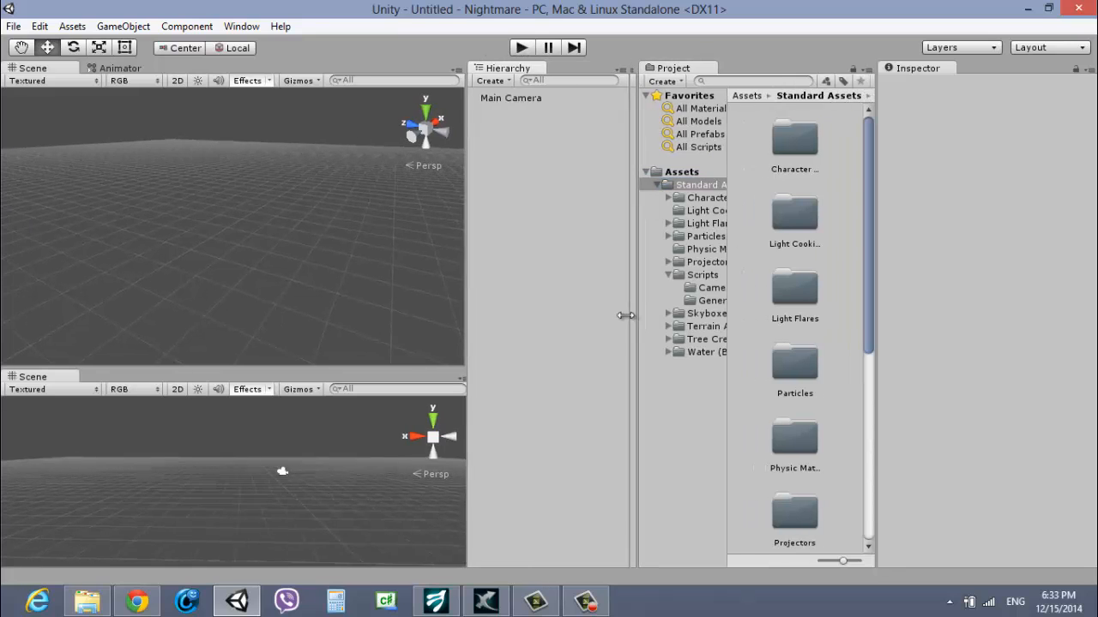
Collapse the Standard Assets folder and create a new folder named Characters directly under Assets.
left_click(660, 275)
left_click(649, 185)
left_click(668, 172)
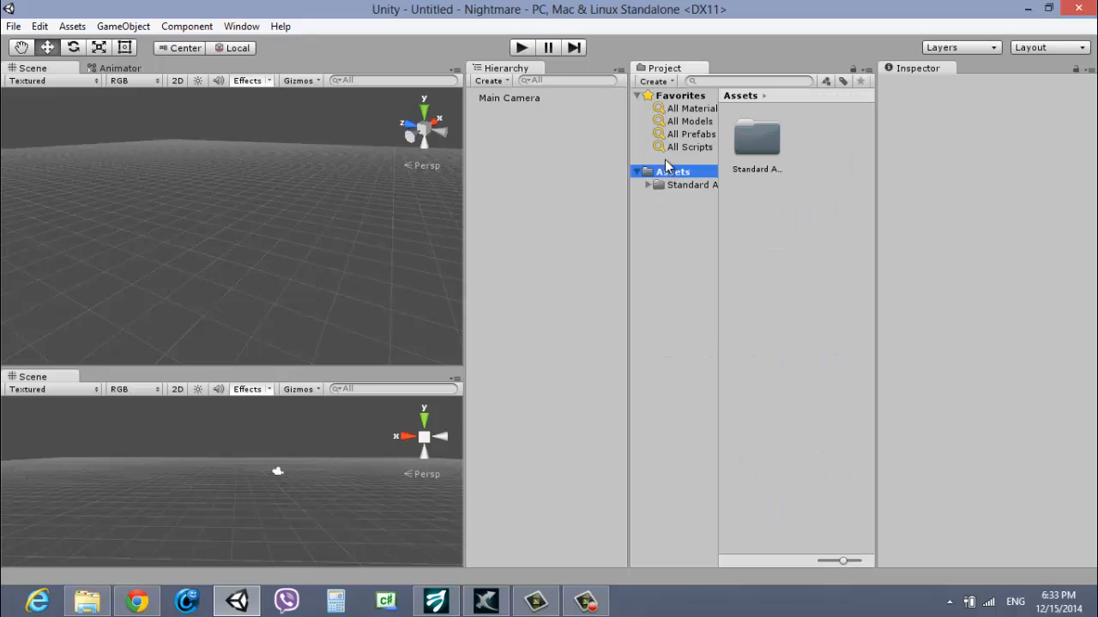
left_click(656, 81)
left_click(693, 102)
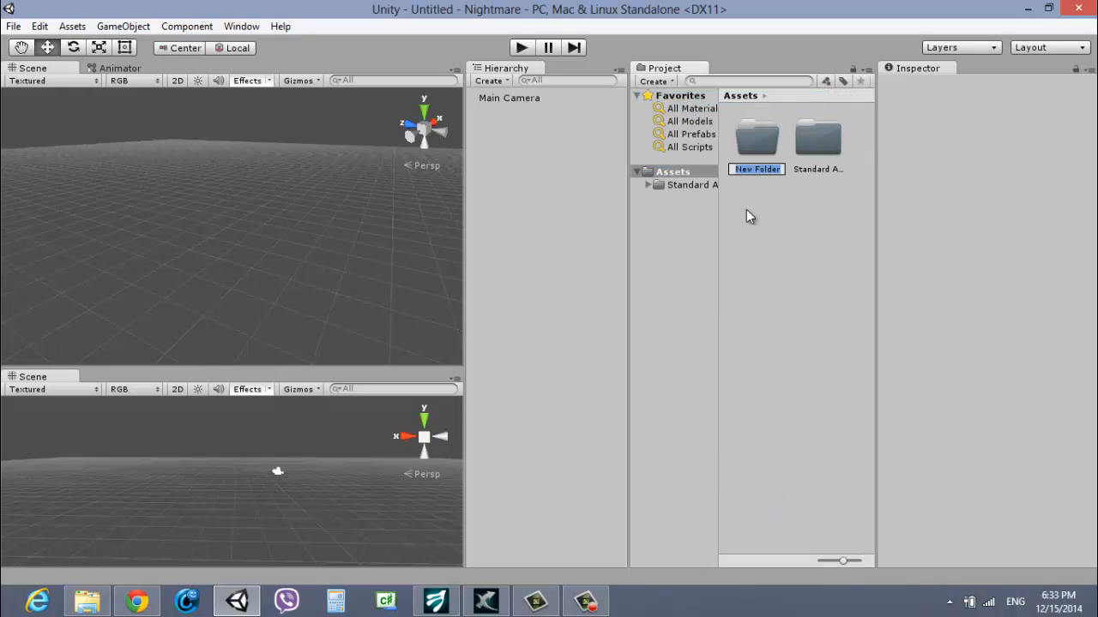
type("Characa")
key("BackSpace")
type("ters")
key("Return")
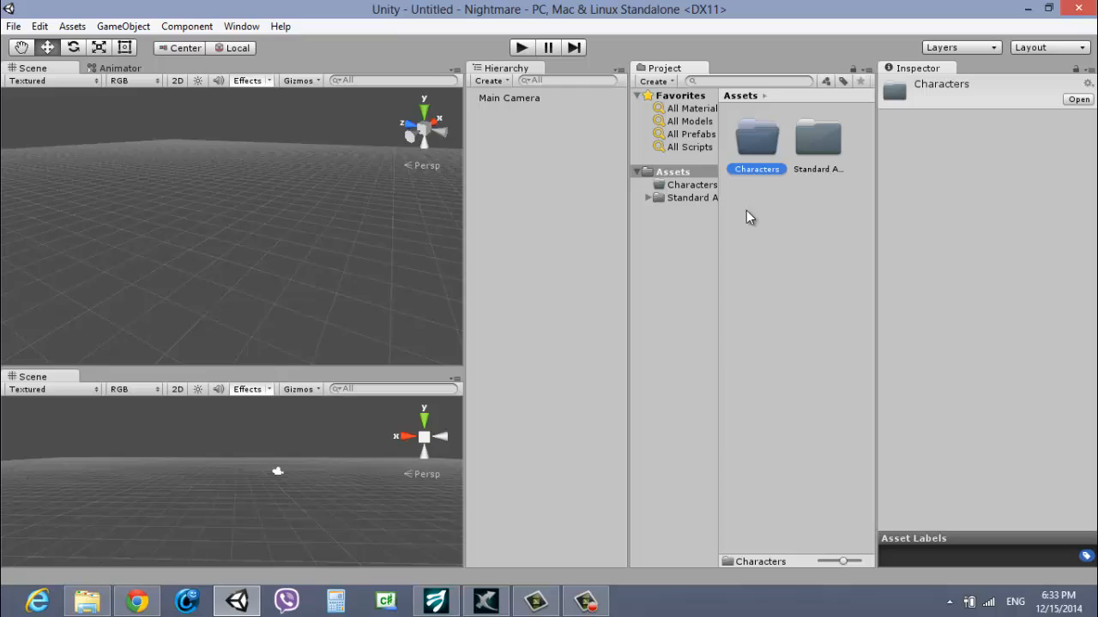
Import the character folders Daniel Bryan through Witch (1) from the desktop Characters folder into the project's Characters folder, fixing their normal map settings.
double_click(769, 157)
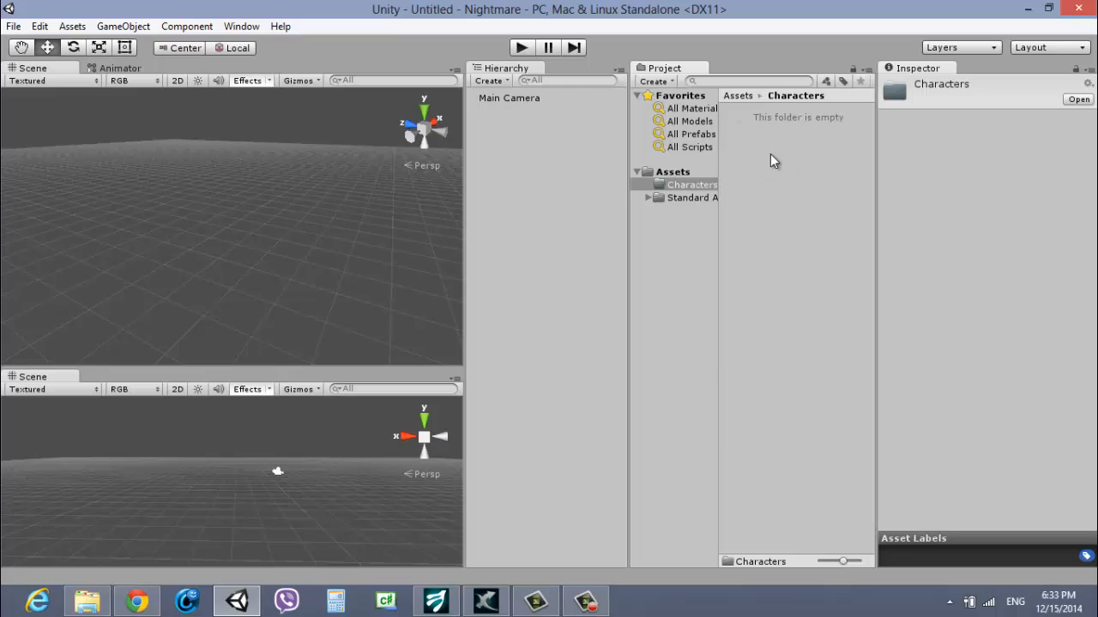
left_click(666, 174)
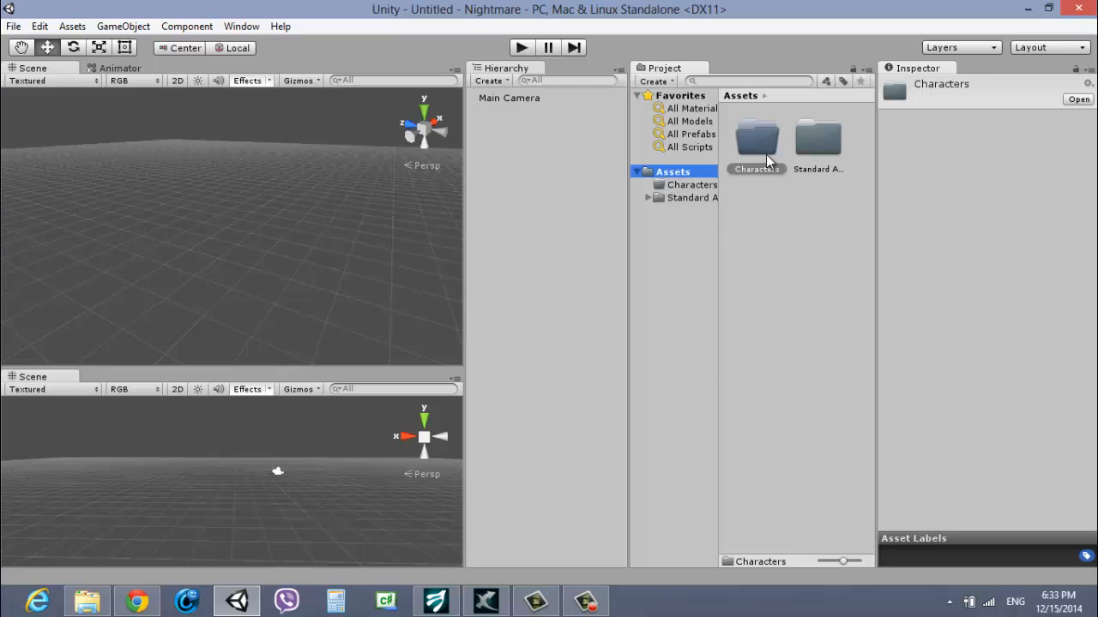
left_click(685, 187)
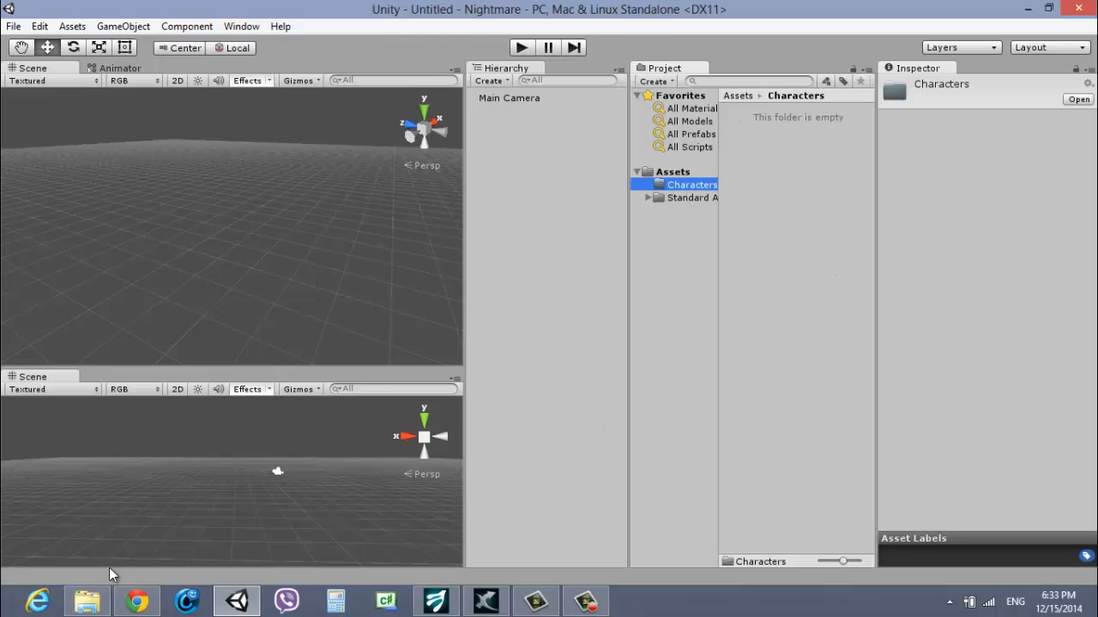
left_click(88, 601)
left_click(1095, 604)
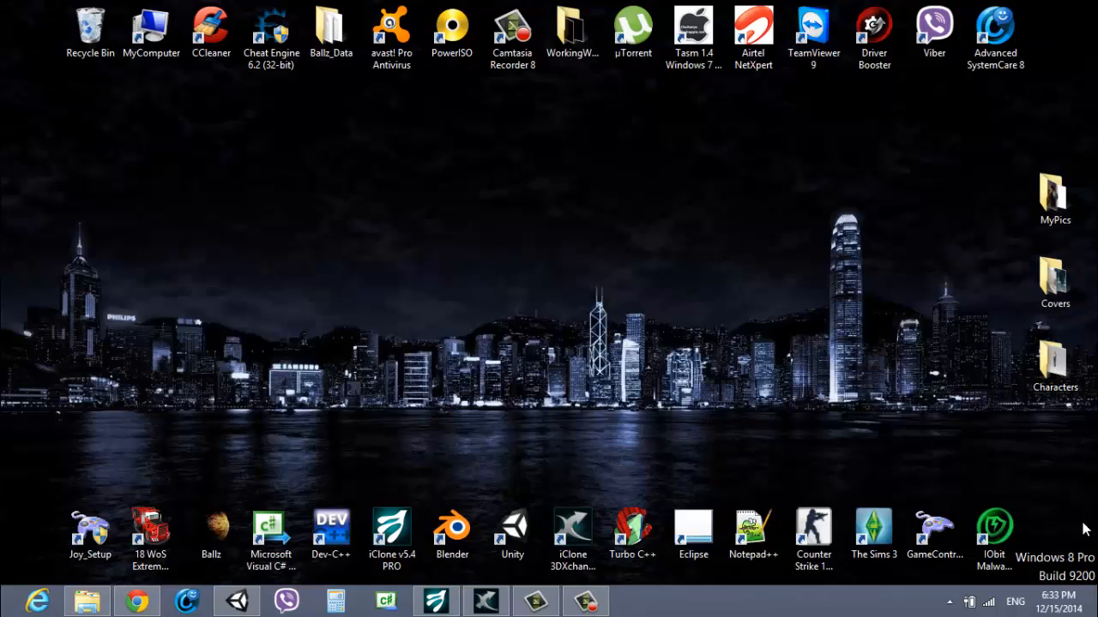
left_click_drag(1054, 377, 522, 286)
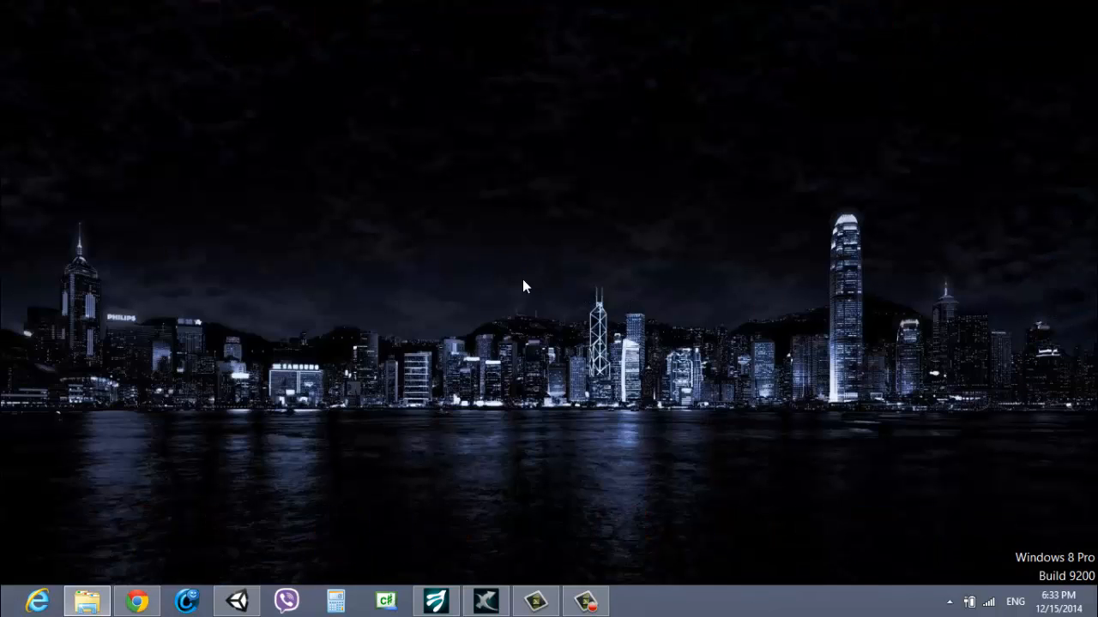
double_click(522, 287)
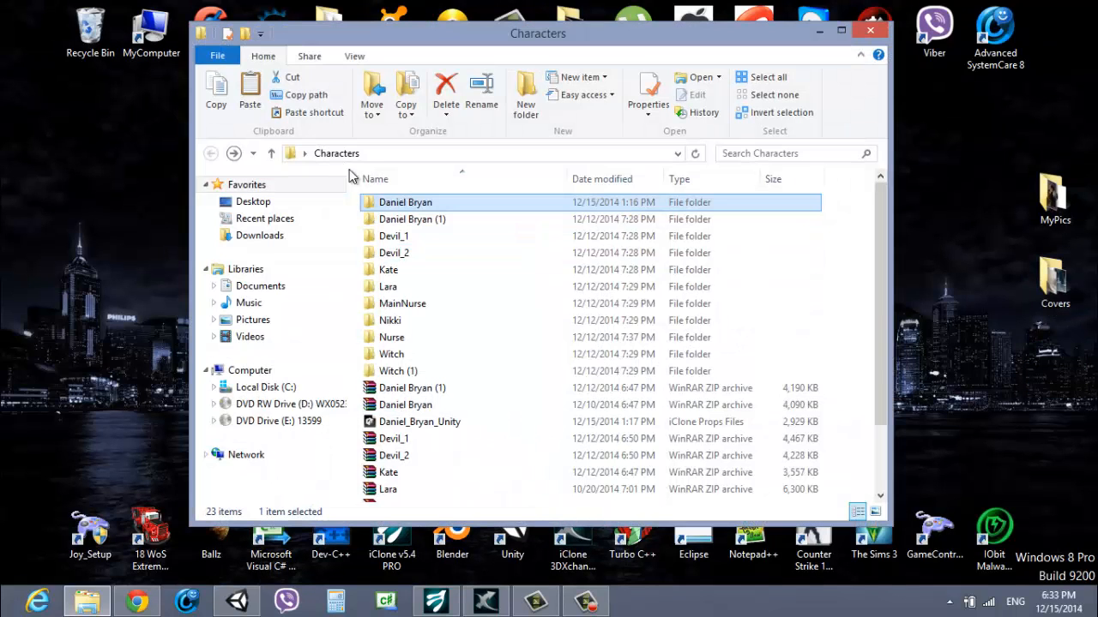
left_click(441, 370, "shift")
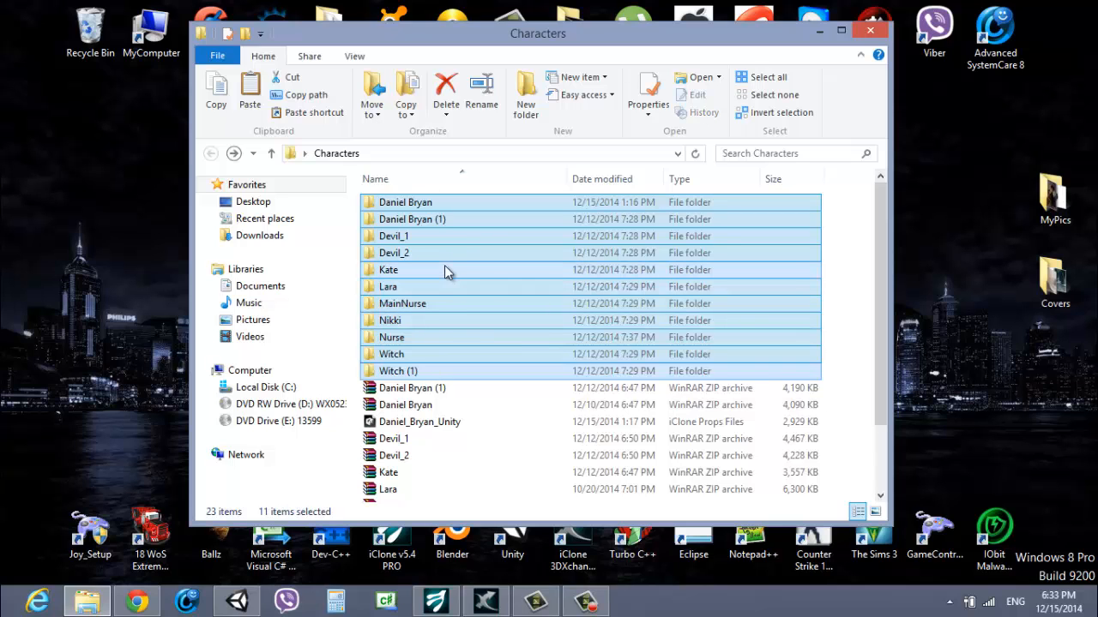
left_click_drag(448, 271, 689, 192)
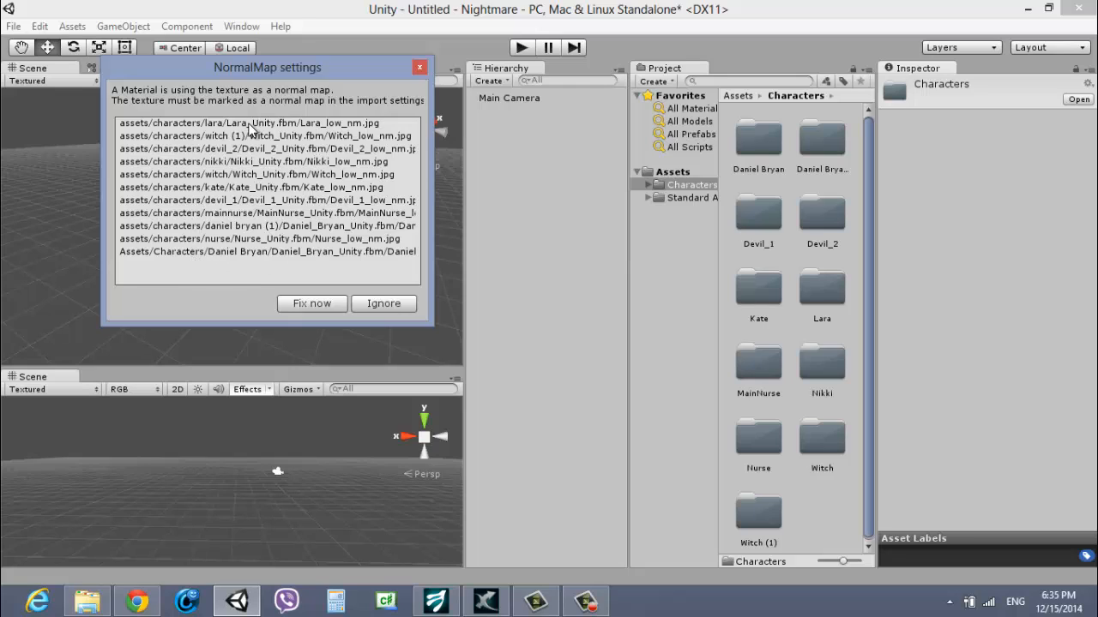
left_click(308, 303)
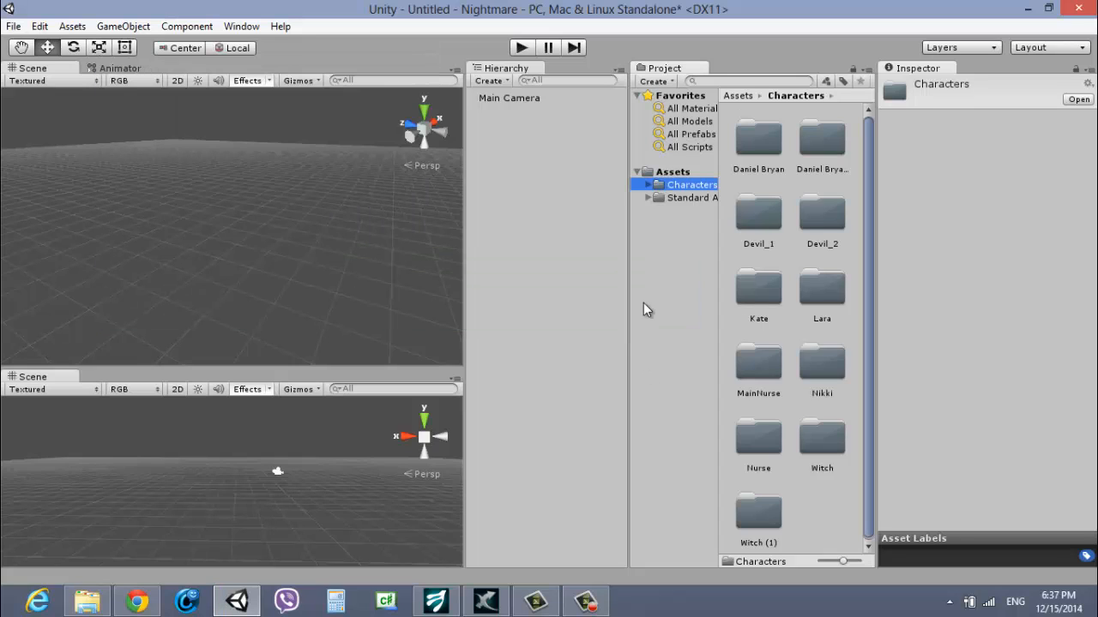
Examine the contents of the imported Daniel Bryan folder and return to the collapsed Characters folder.
double_click(763, 152)
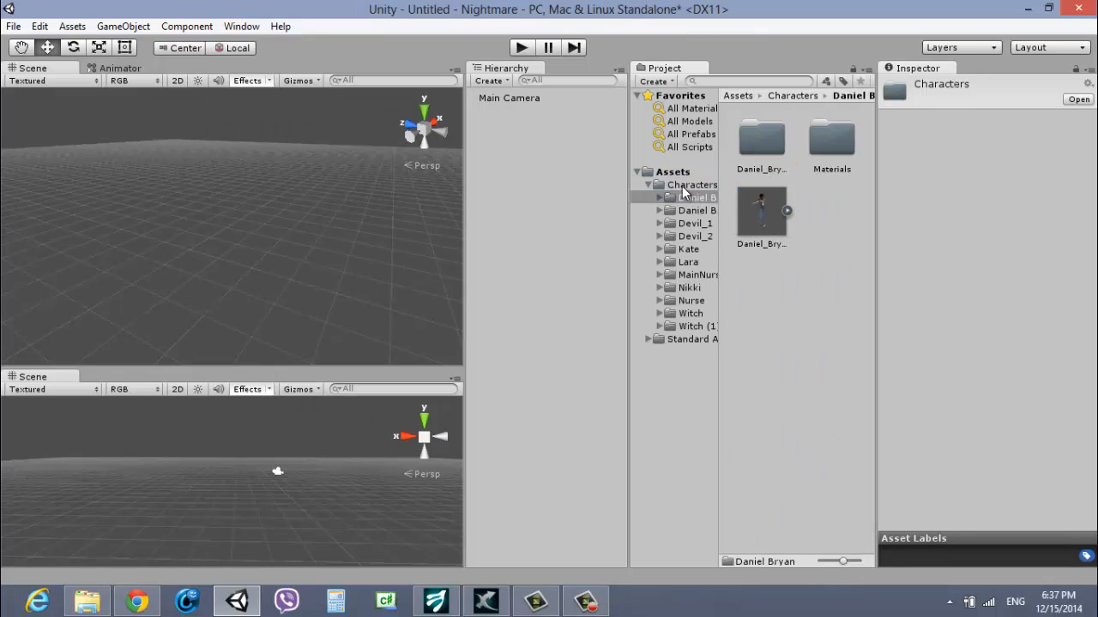
left_click(682, 186)
left_click(649, 185)
left_click(509, 98)
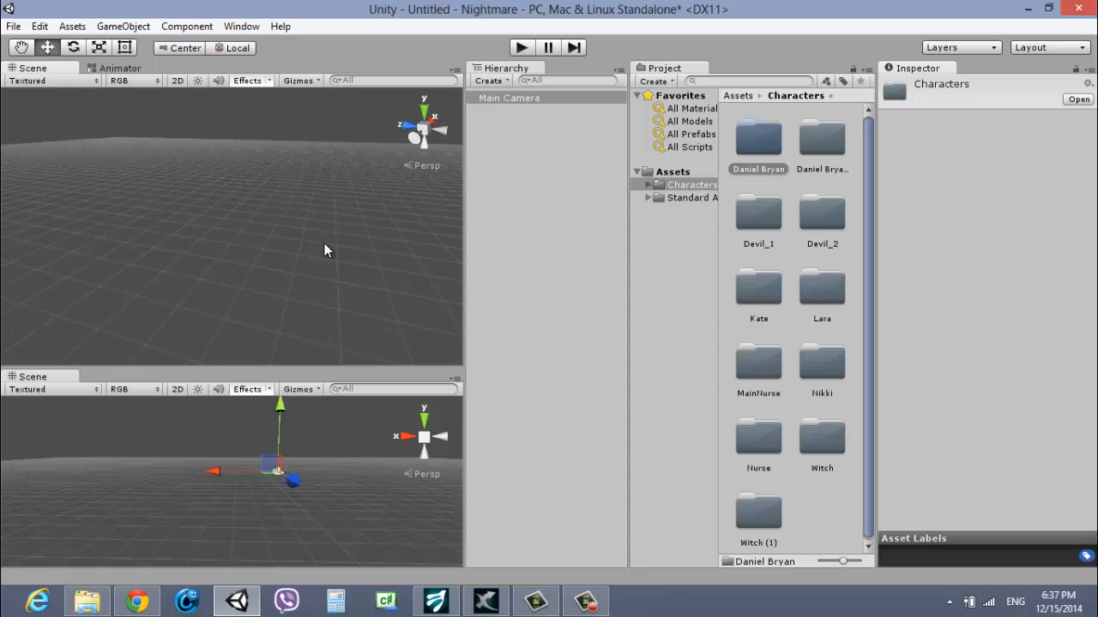
left_click(122, 25)
mouse_move(176, 99)
mouse_move(190, 81)
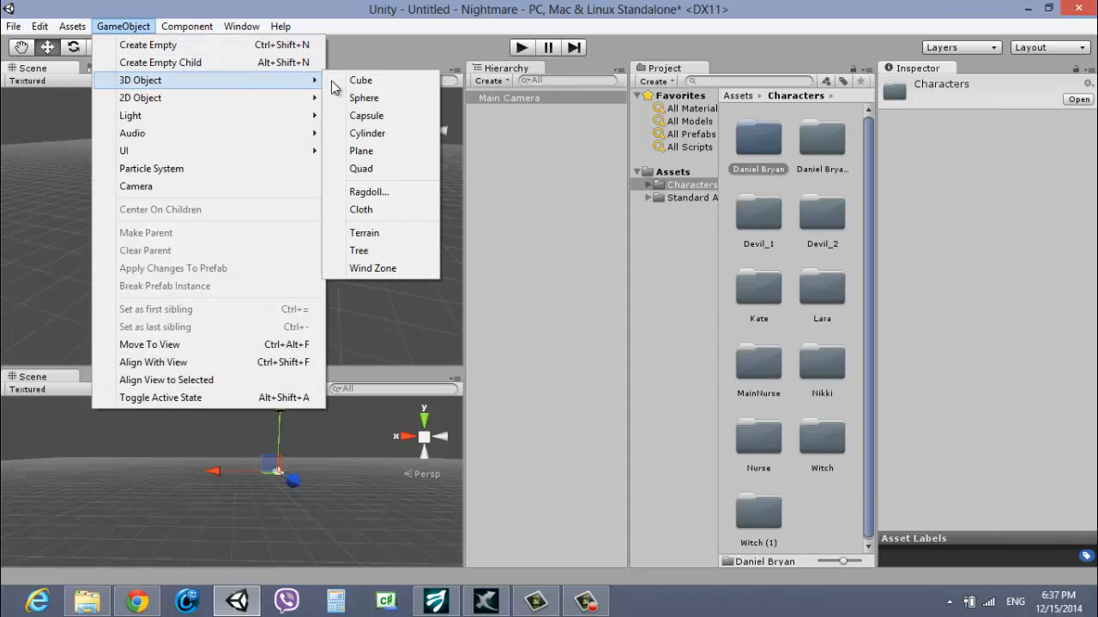
left_click(377, 82)
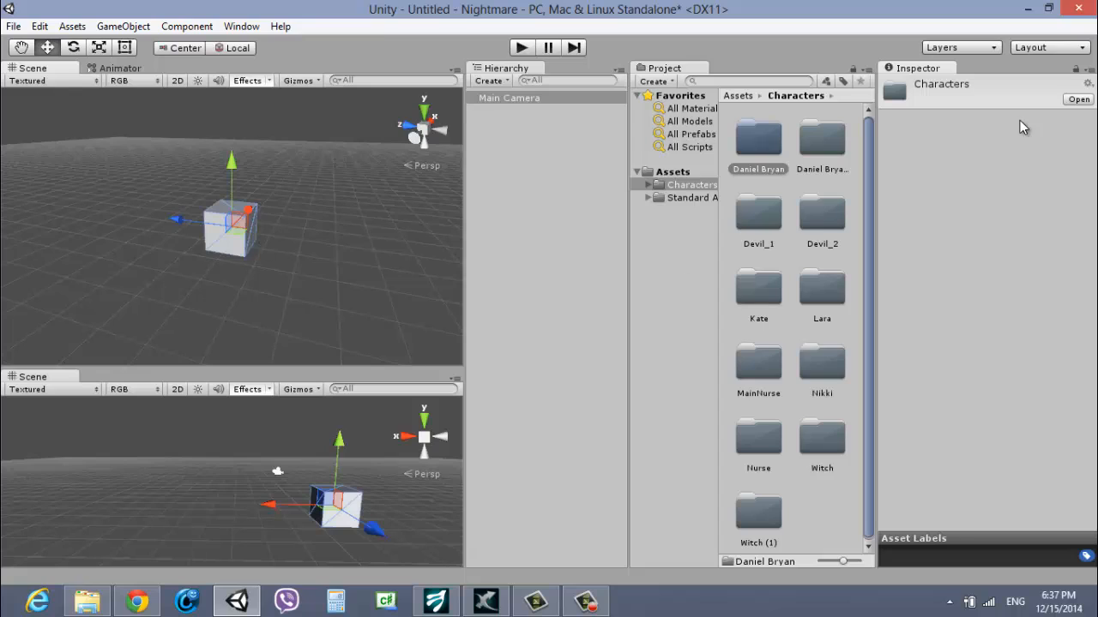
left_click(506, 98)
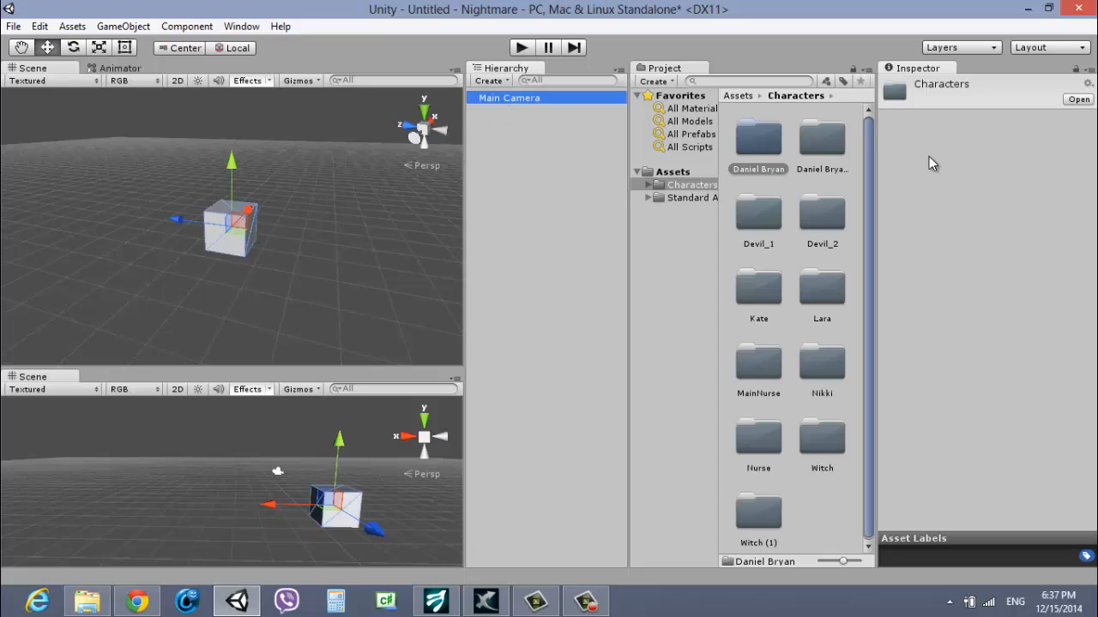
left_click(234, 190)
left_click(227, 226)
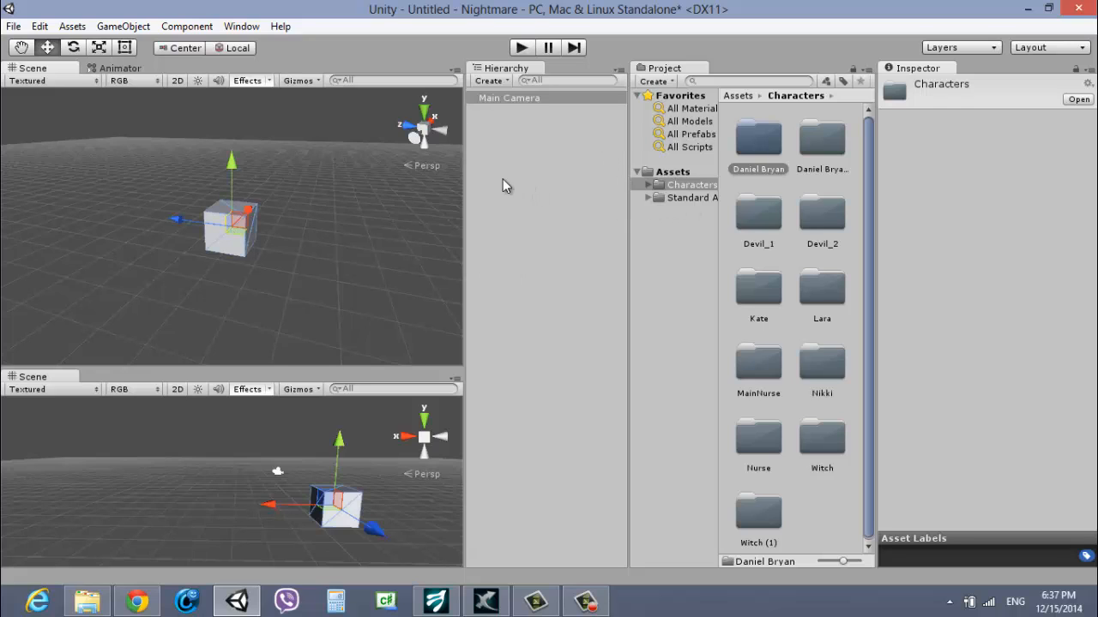
left_click(472, 191)
left_click(286, 234)
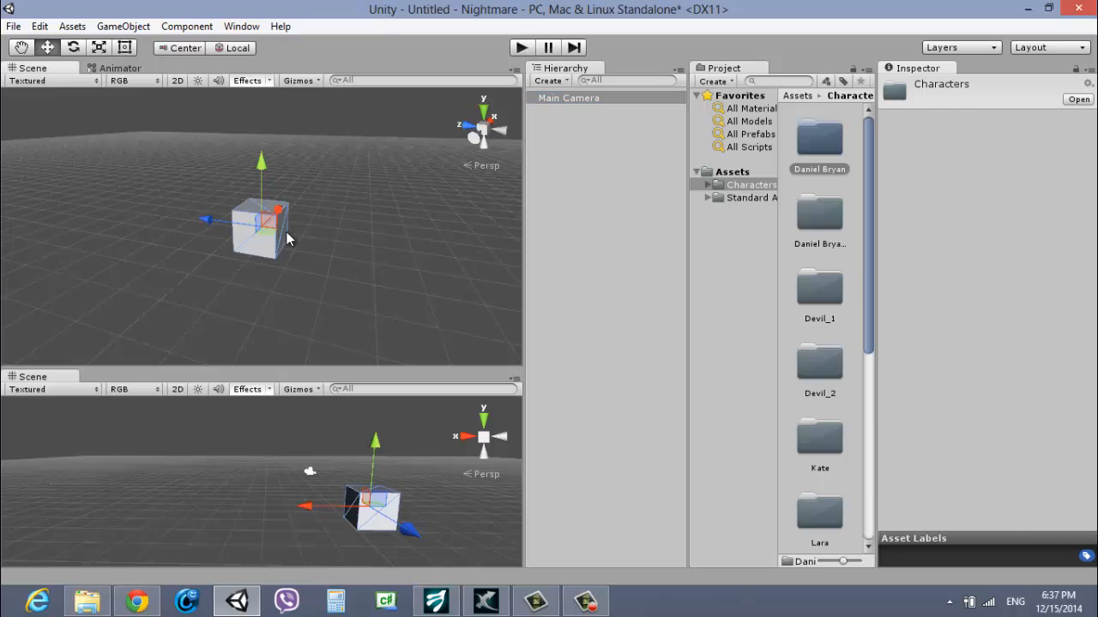
key("Delete")
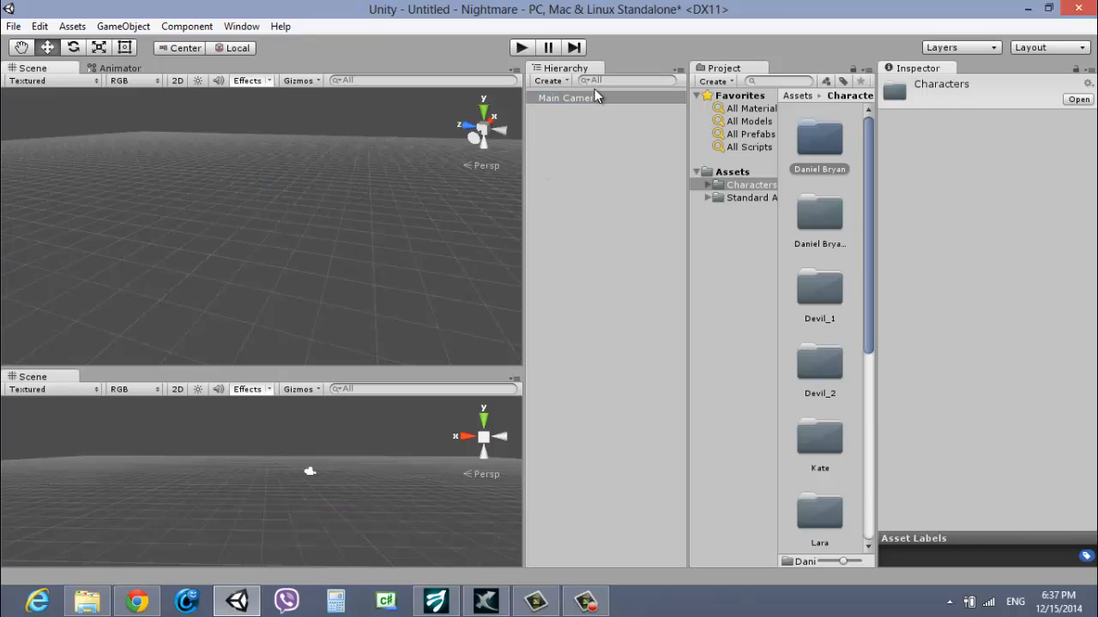
left_click(556, 83)
mouse_move(580, 138)
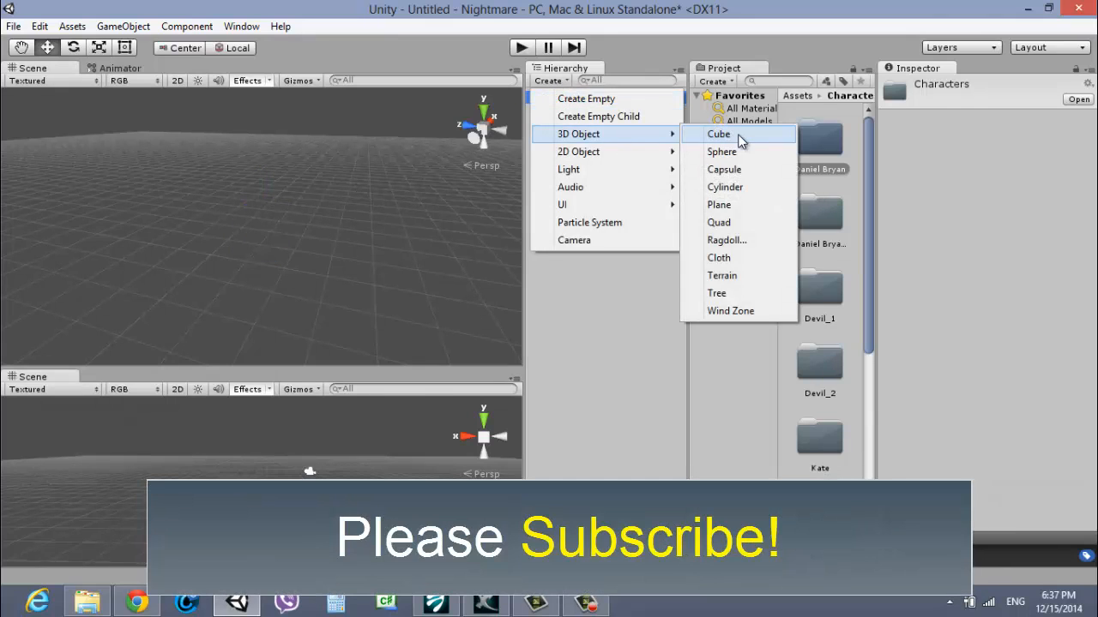
left_click(740, 135)
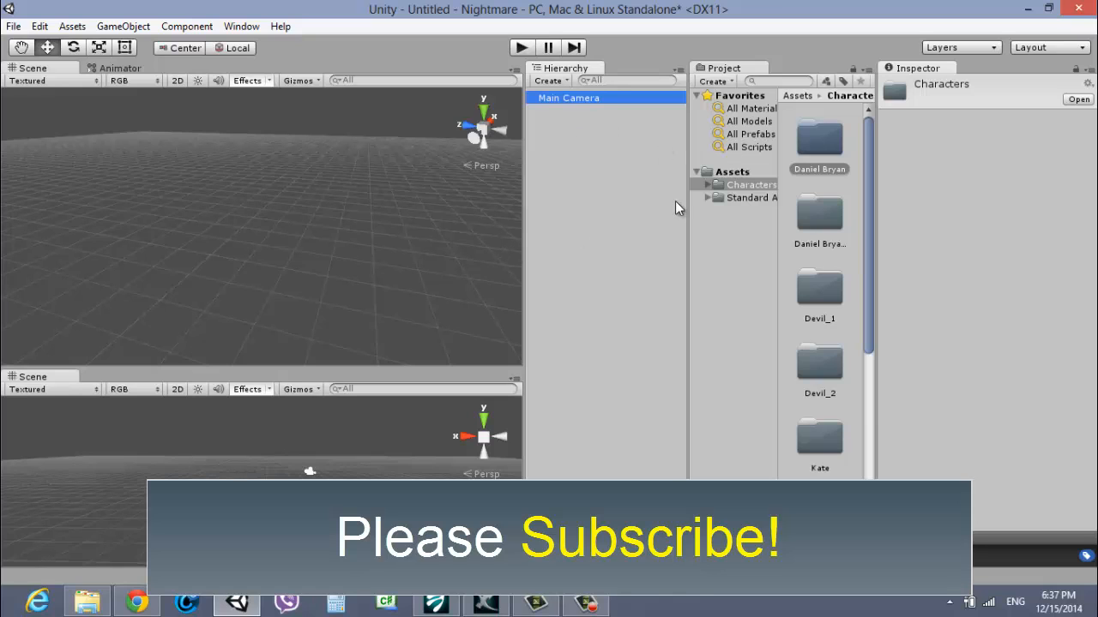
left_click(561, 126)
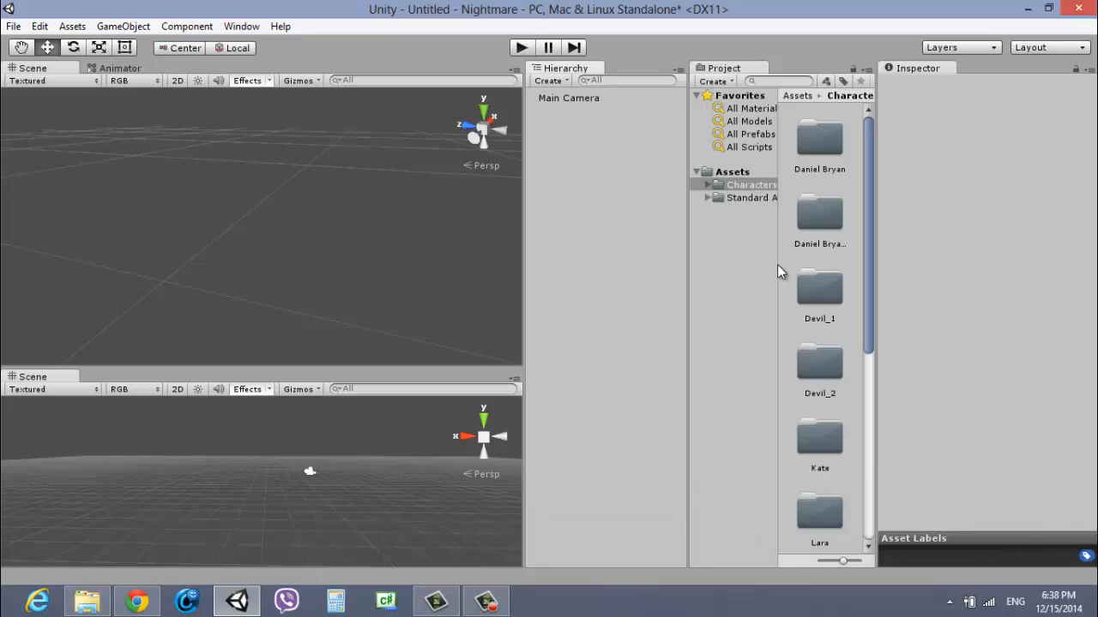
Add a cube to the scene and set its Y and Z positions to 0.
left_click(552, 81)
mouse_move(581, 135)
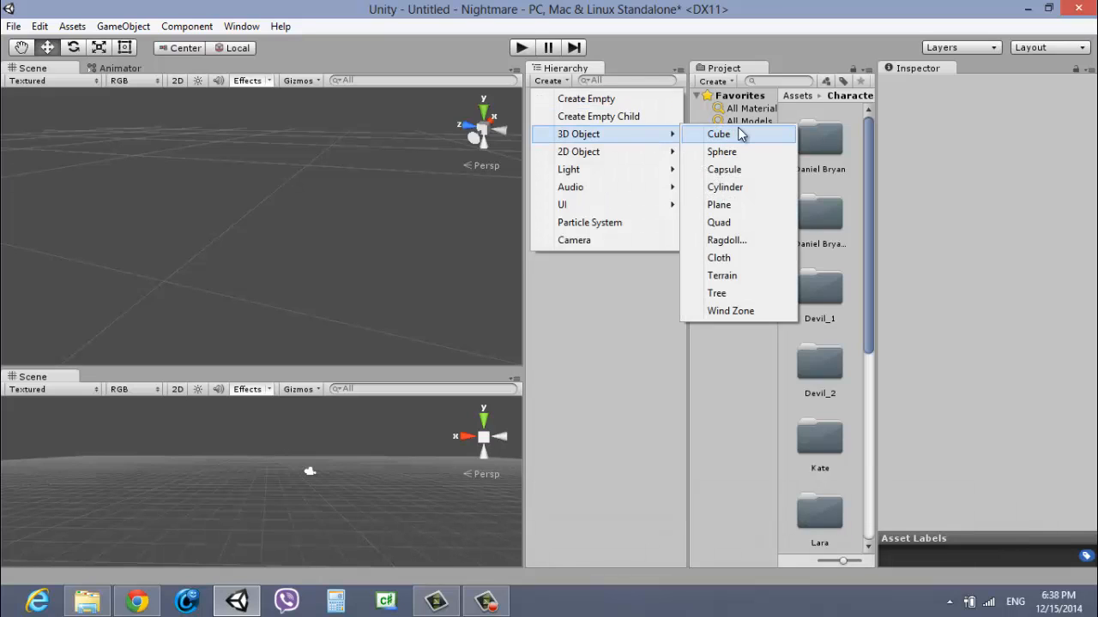
left_click(737, 134)
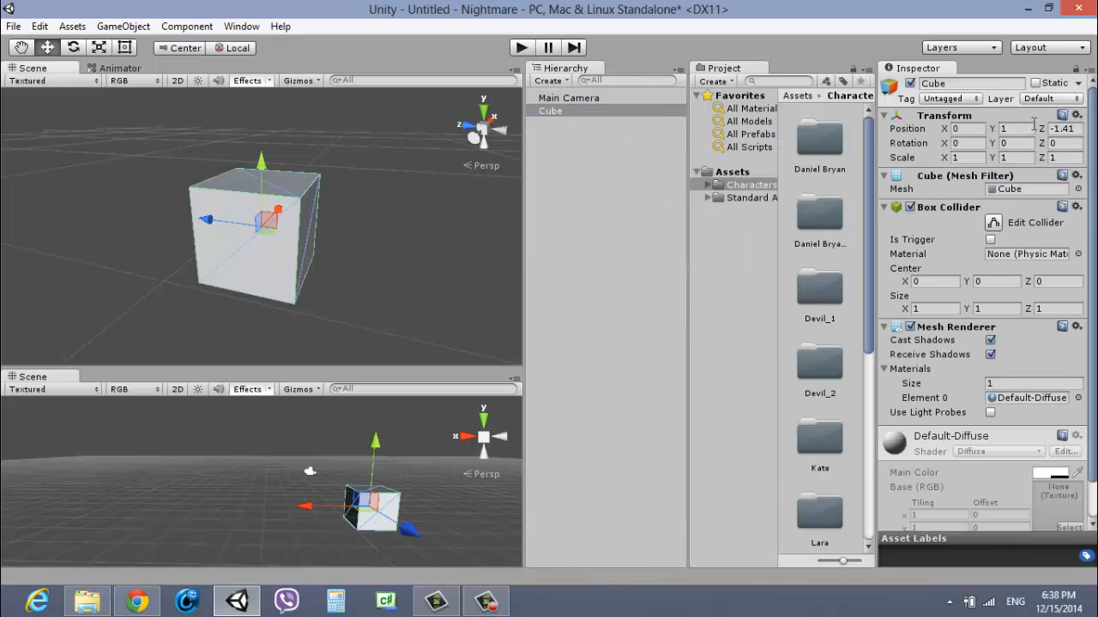
left_click(1080, 128)
type("0")
left_click(1024, 129)
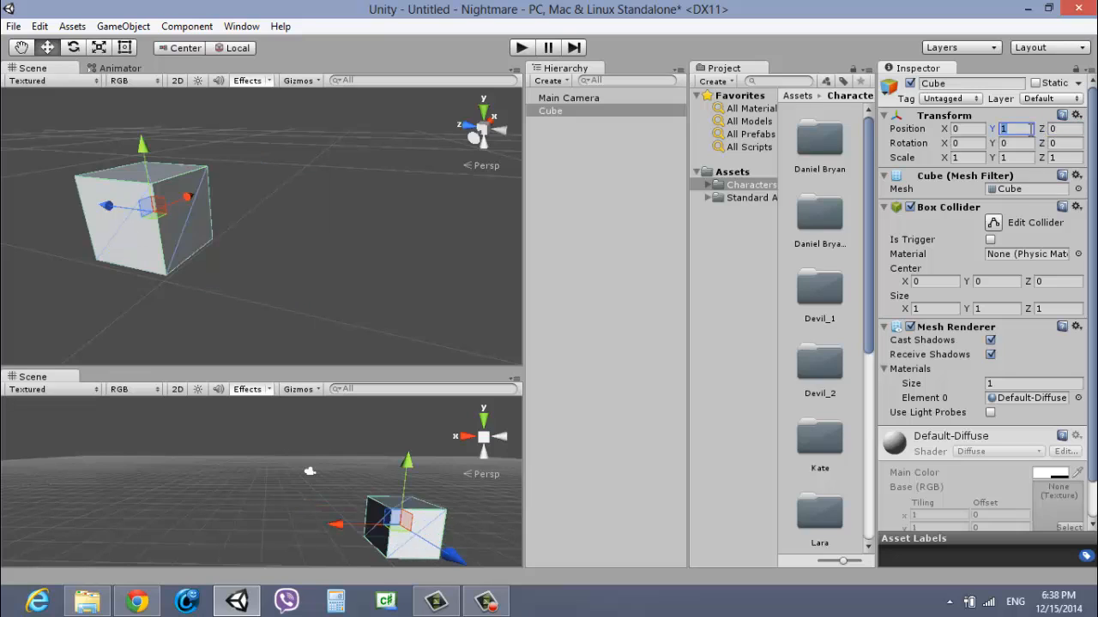
type("0")
left_click(568, 98)
Frame the cube and scale it into a thin slab, about 54.8 in X and Z and about -0.34 in Y.
left_click(558, 111)
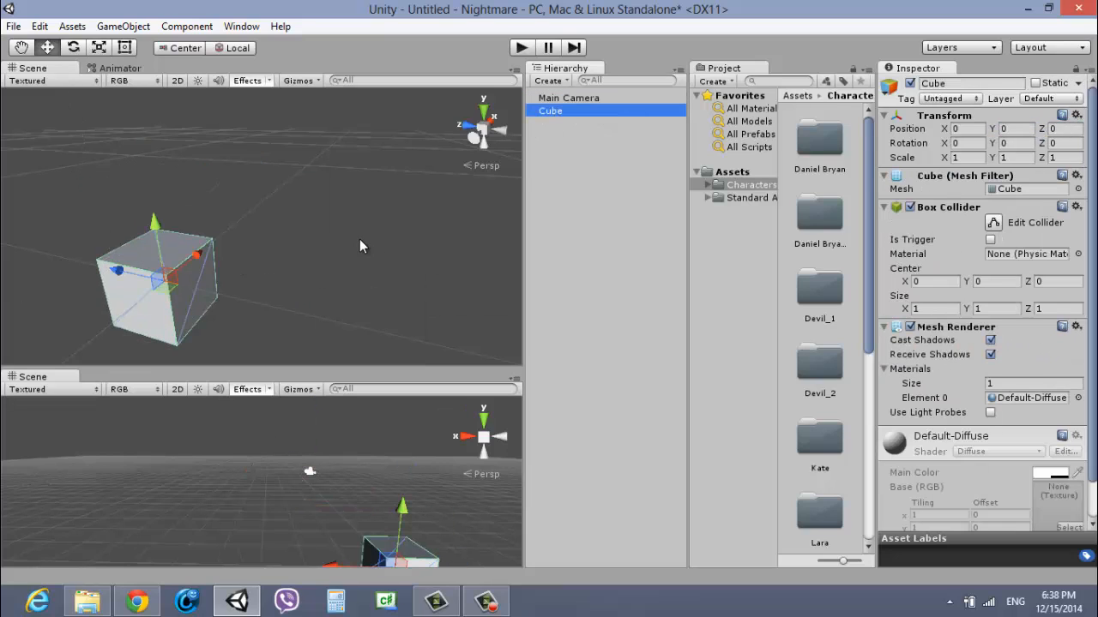
key("f")
key("t")
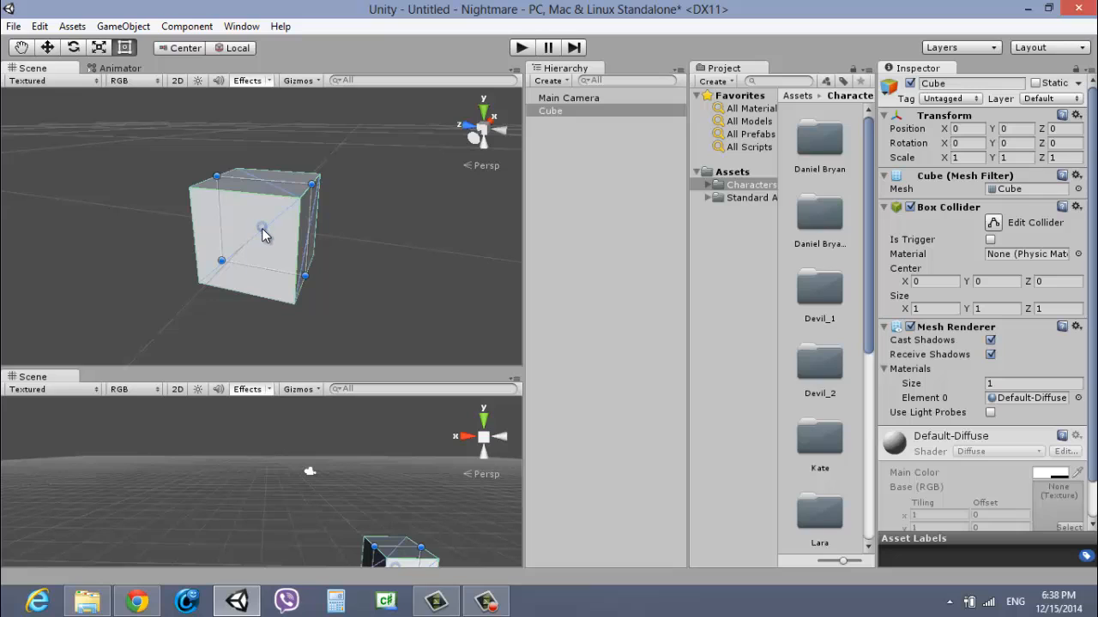
key("r")
left_click_drag(262, 161, 352, 217)
left_click_drag(259, 225, 289, 245)
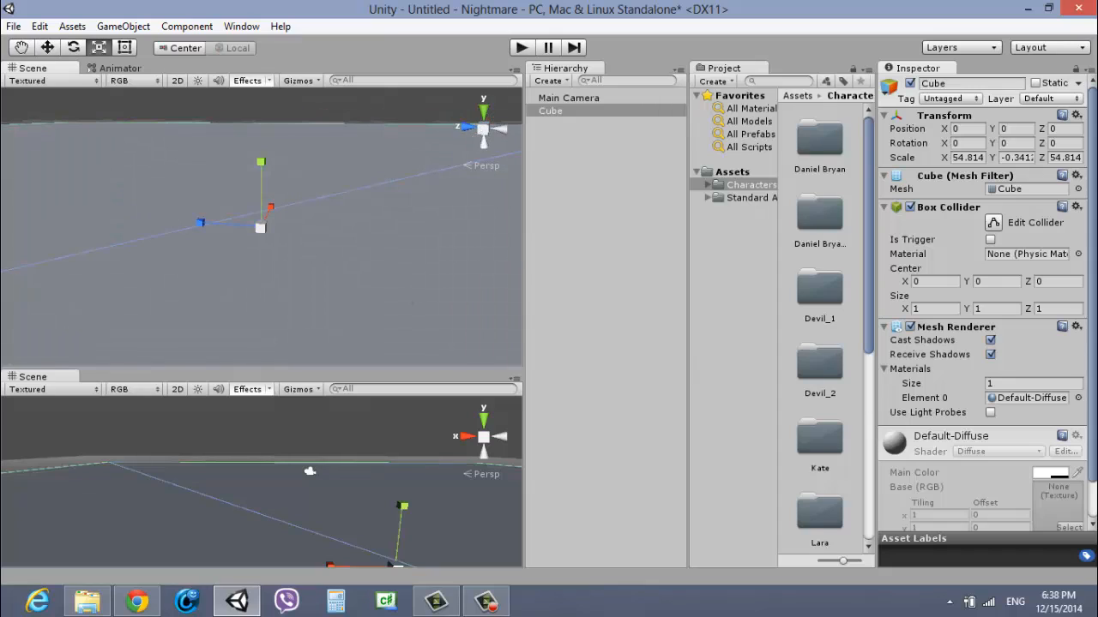
Assign the BigTree_bark material to the flattened cube's mesh renderer.
left_click(1078, 397)
scroll(819, 420, "up", 4)
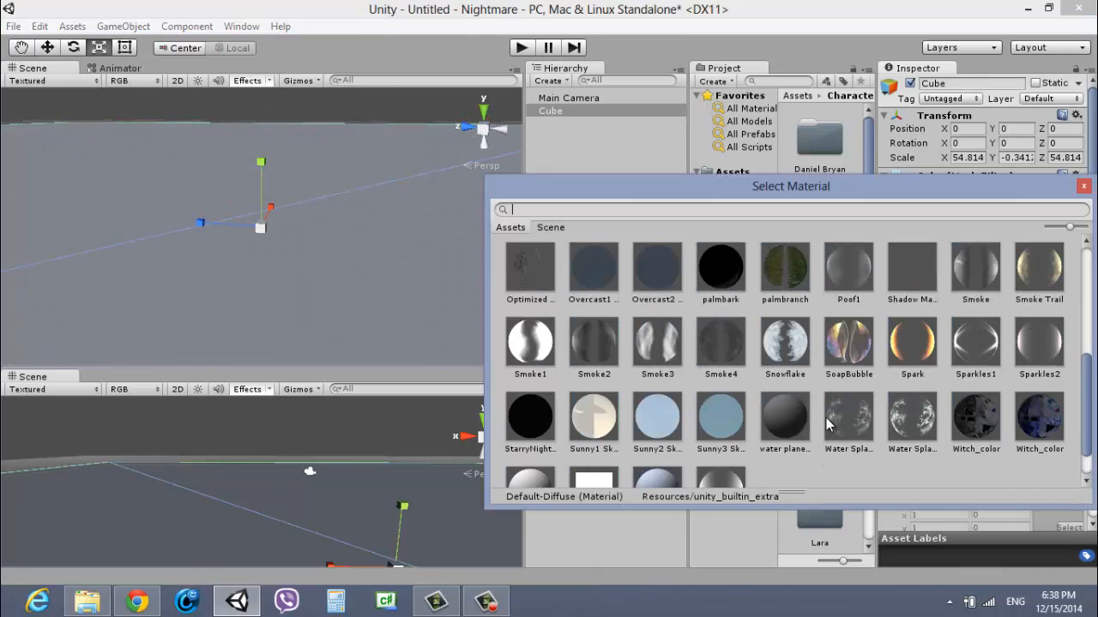
scroll(810, 422, "up", 2)
left_click(971, 324)
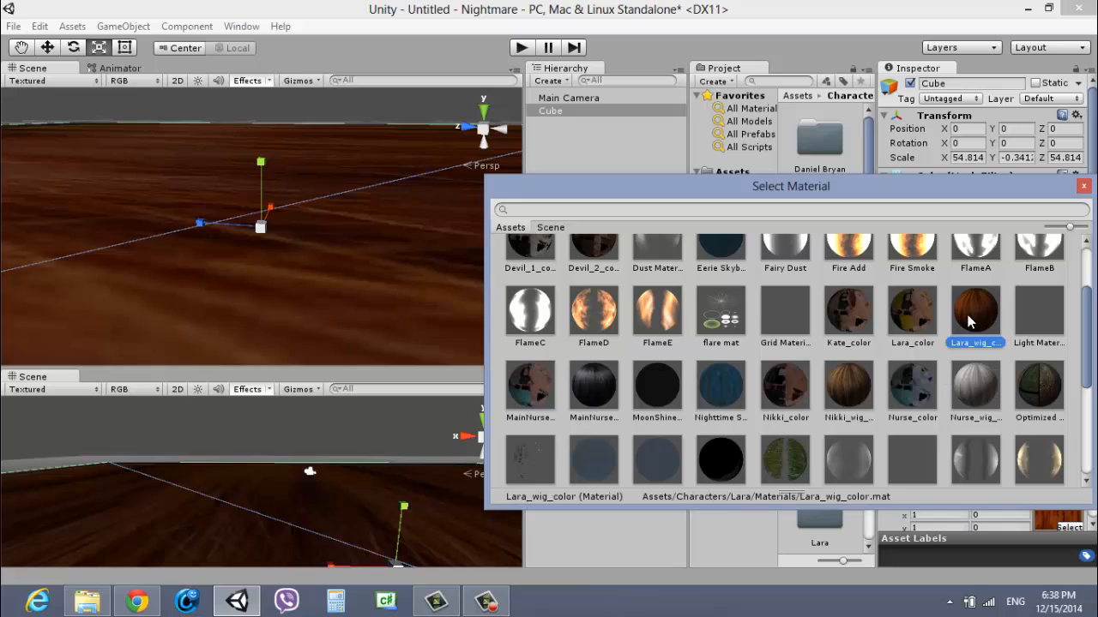
scroll(802, 377, "up", 2)
scroll(787, 398, "up", 1)
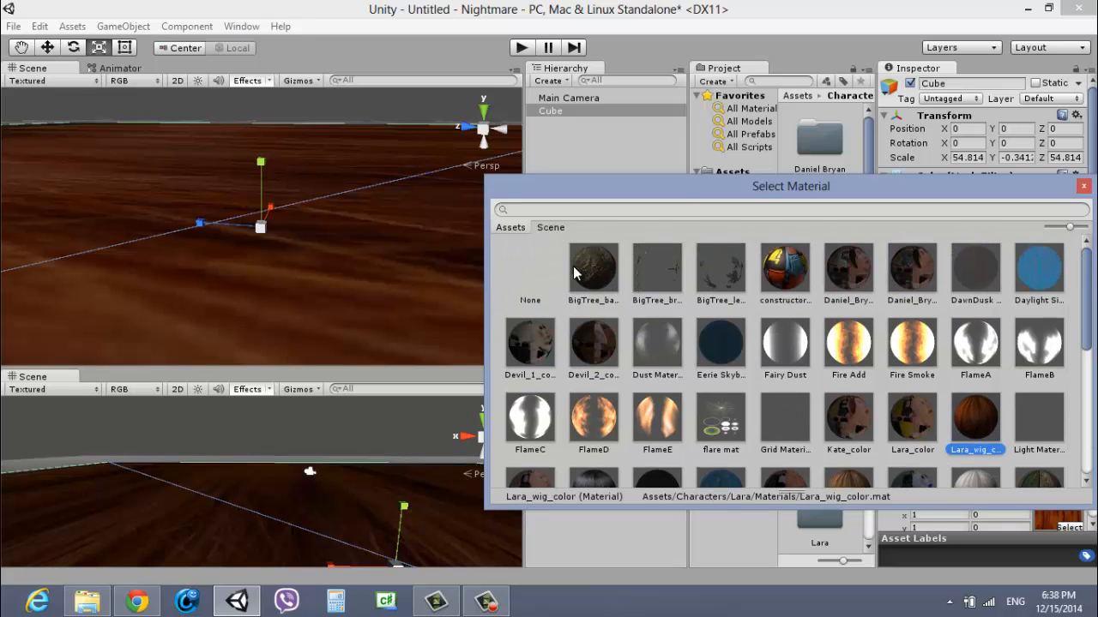
double_click(574, 273)
Add a directional light to the scene.
left_click(569, 80)
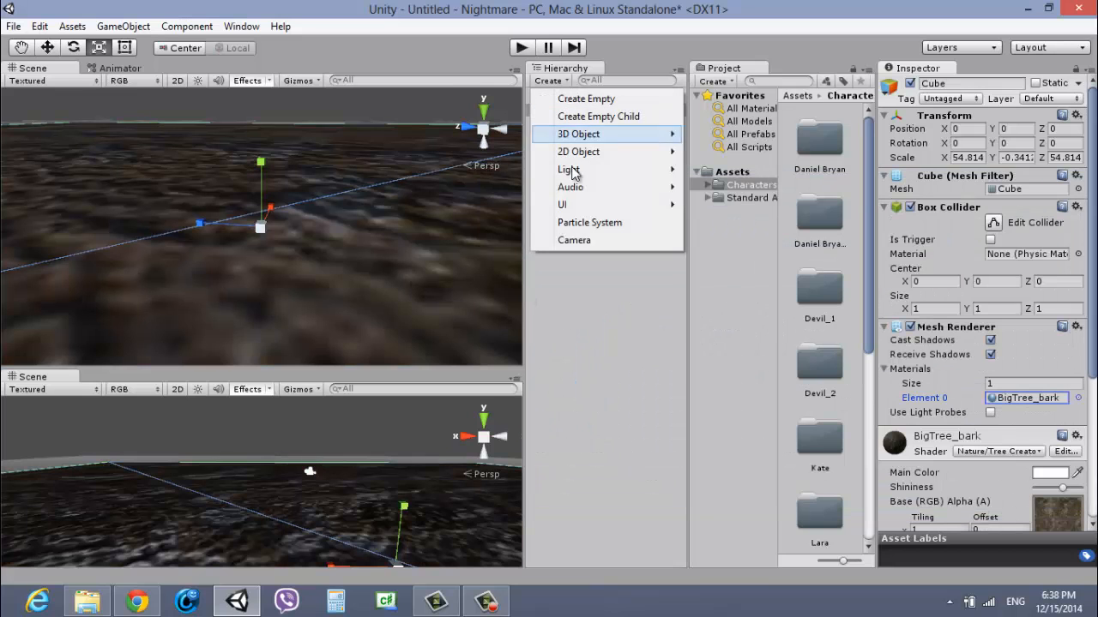
mouse_move(600, 169)
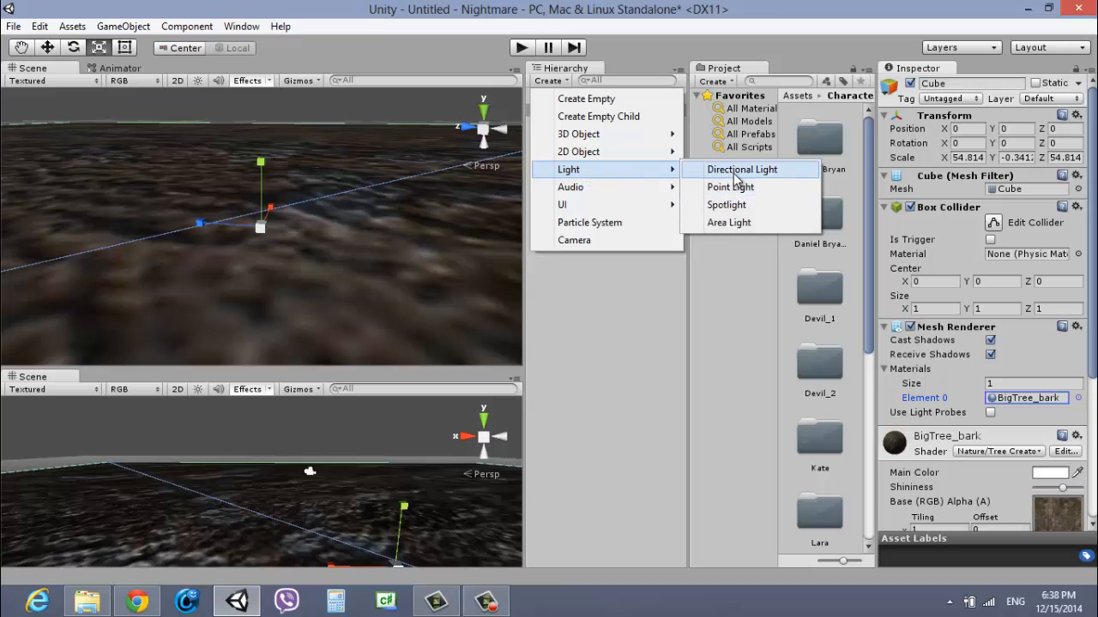
left_click(739, 170)
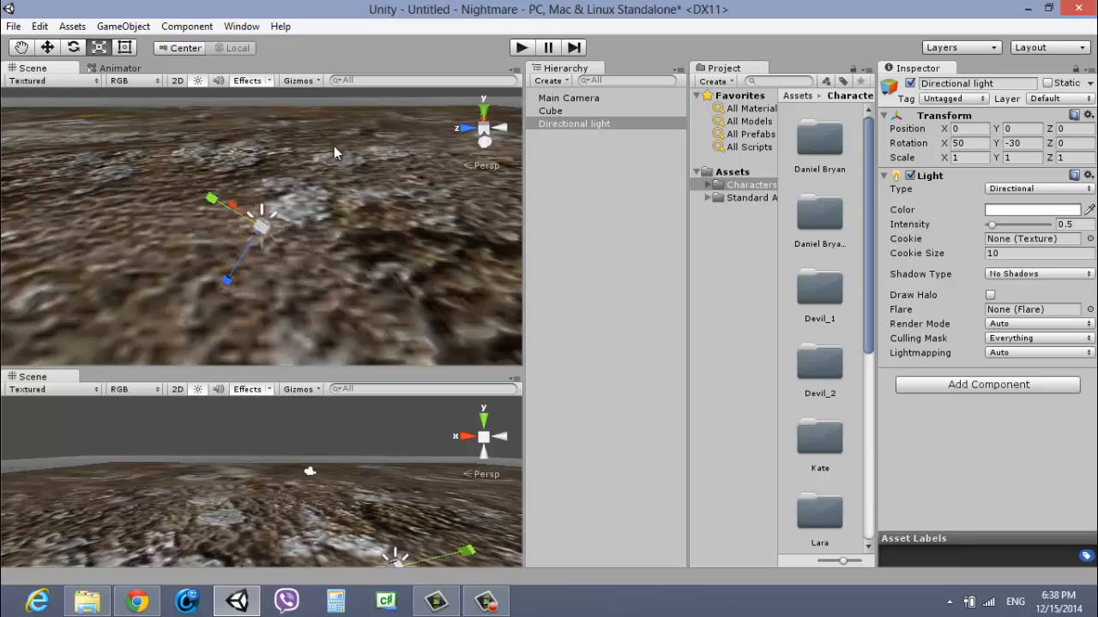
Set the scene's skybox material to Sunny1 Skybox in the render settings.
left_click(40, 26)
left_click(81, 399)
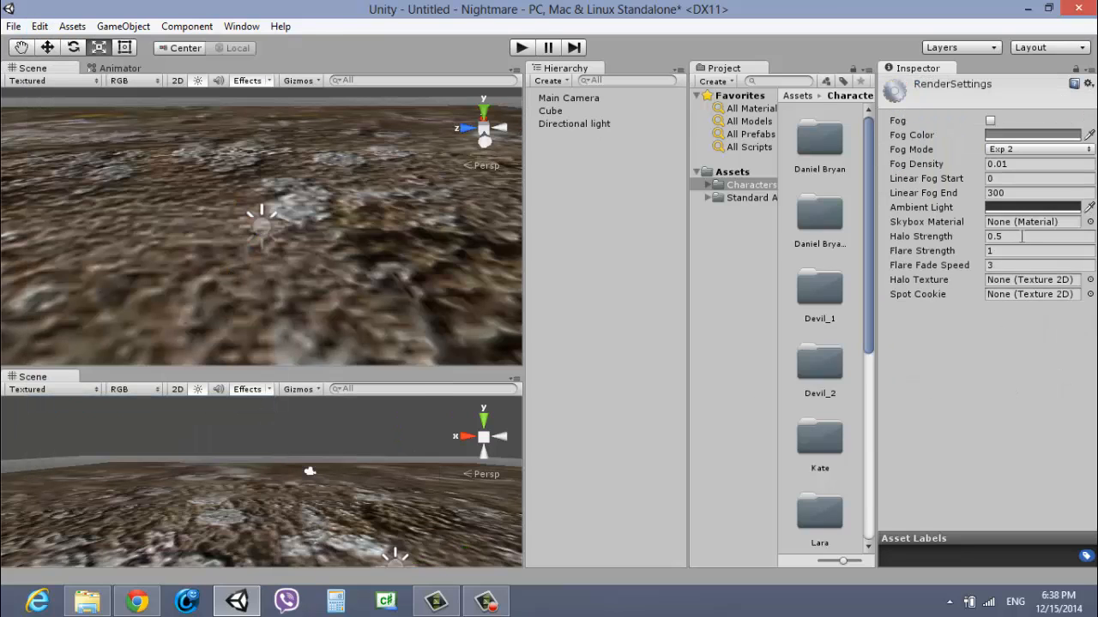
left_click(1089, 222)
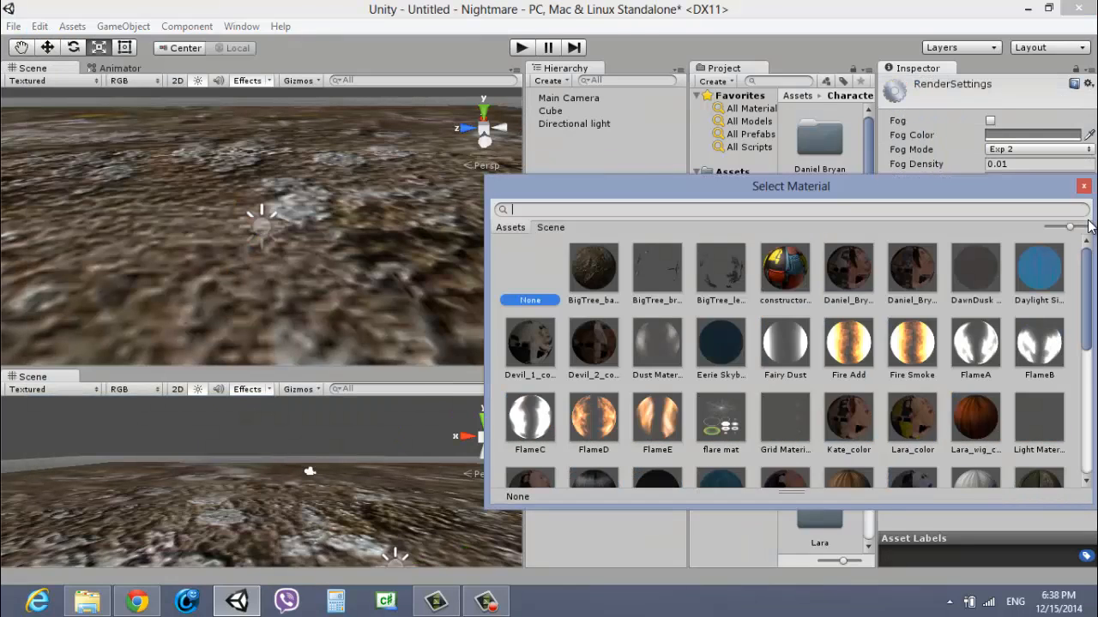
type("sky")
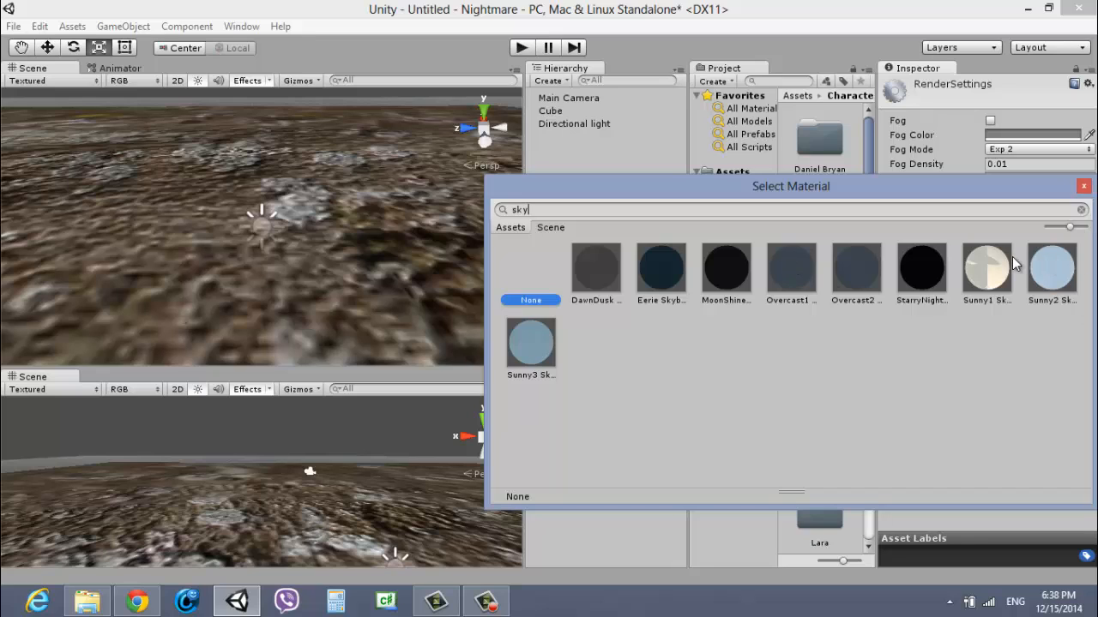
double_click(1014, 259)
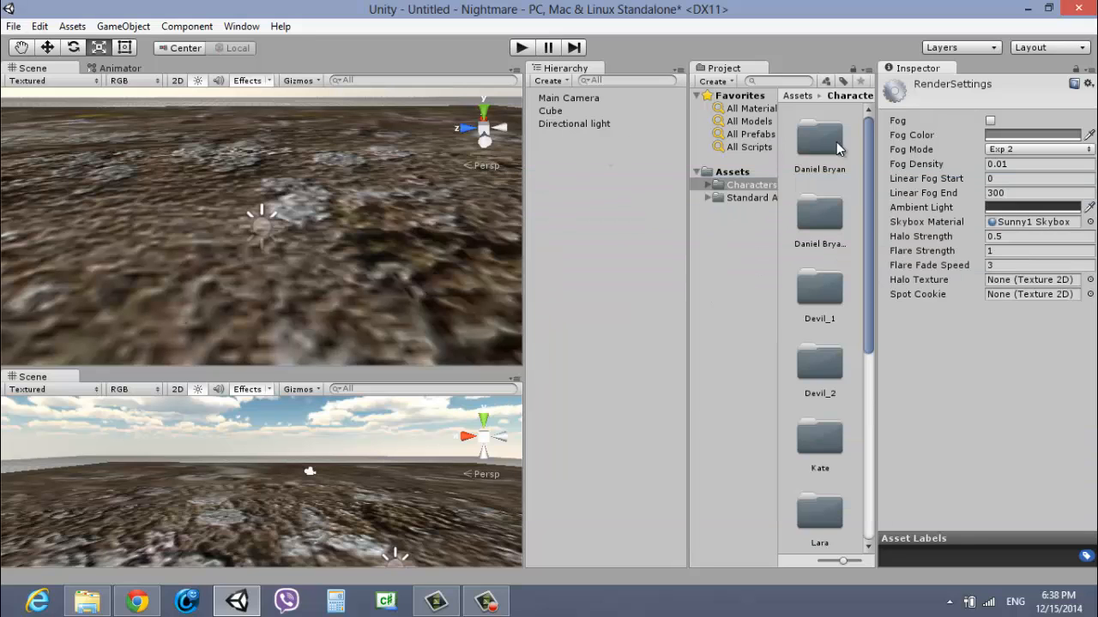
Place the Daniel_Bryan_Unity character model on the ground in the scene and frame it.
double_click(836, 141)
left_click_drag(702, 274, 392, 218)
key("f")
Examine the placed character's body and face up close in an enlarged scene view.
key("shift+space")
scroll(622, 269, "up", 10)
left_click_drag(624, 270, 769, 213, "alt")
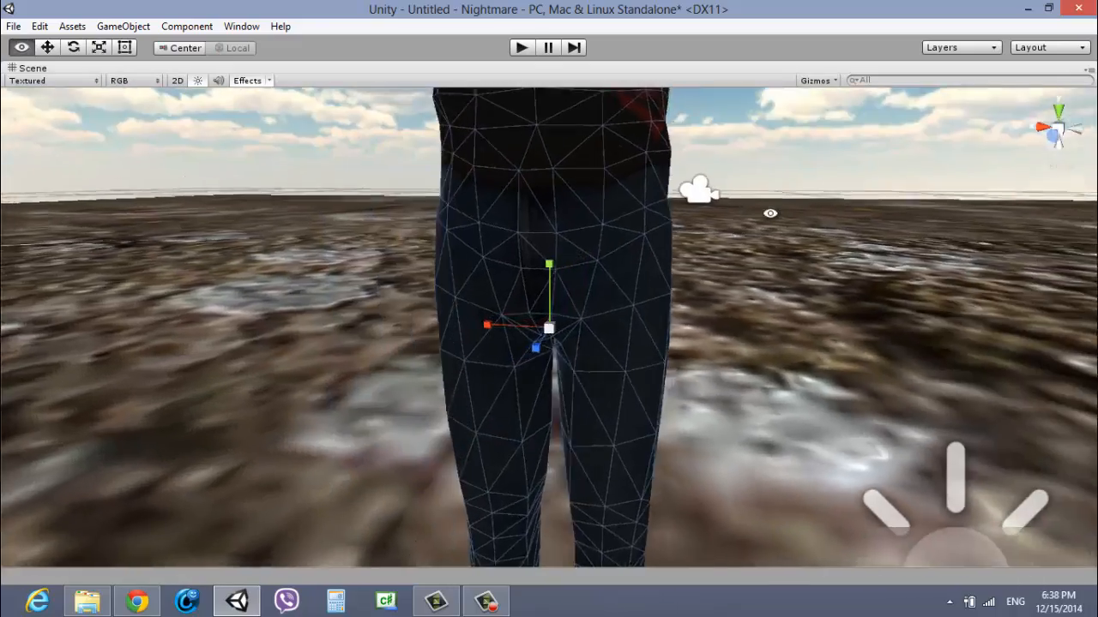
middle_click_drag(770, 213, 723, 498)
left_click(702, 119)
middle_click_drag(648, 211, 633, 437)
scroll(586, 407, "down", 10)
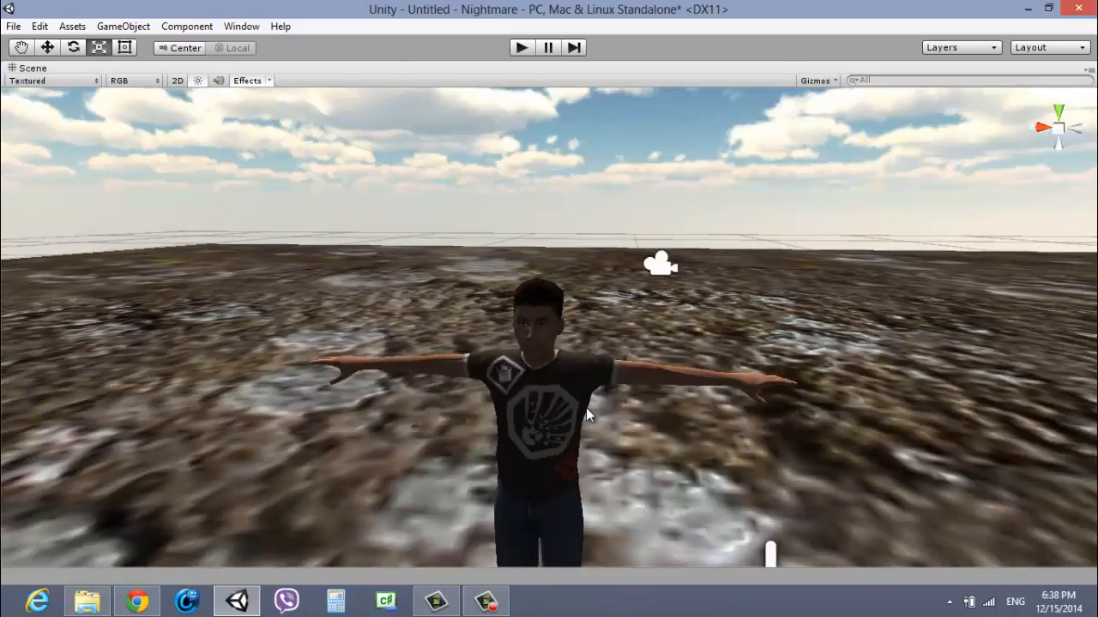
left_click_drag(586, 408, 652, 371, "alt")
scroll(630, 416, "up", 12)
scroll(614, 423, "down", 8)
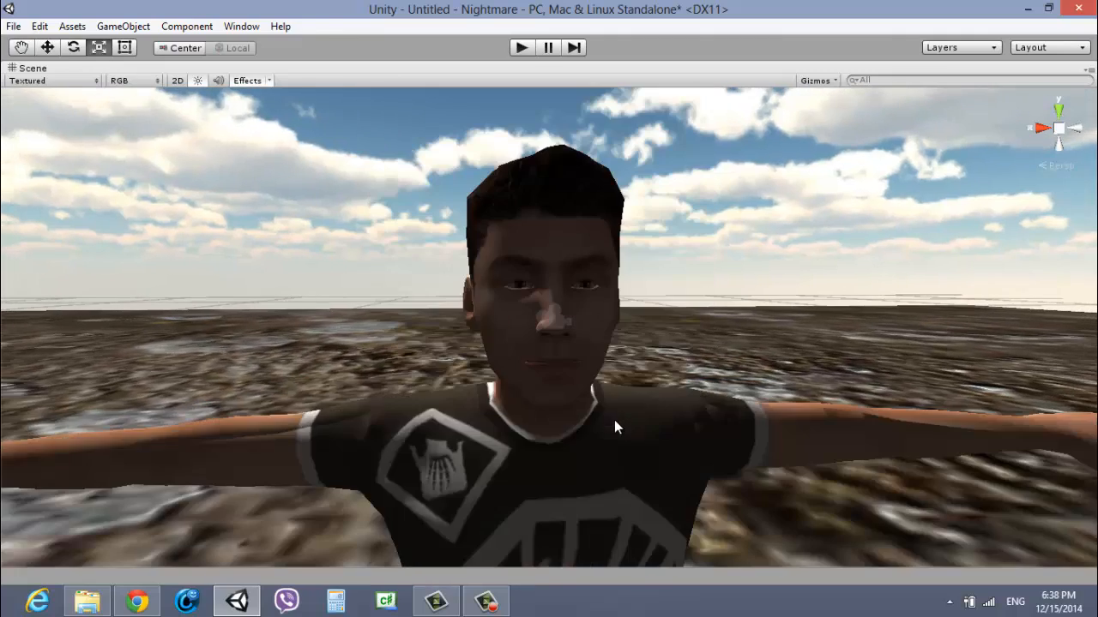
Rotate the directional light to about 45.8 in X, 150 in Y and -180 in Z so it lights the character's front.
key("shift+space")
left_click(586, 137)
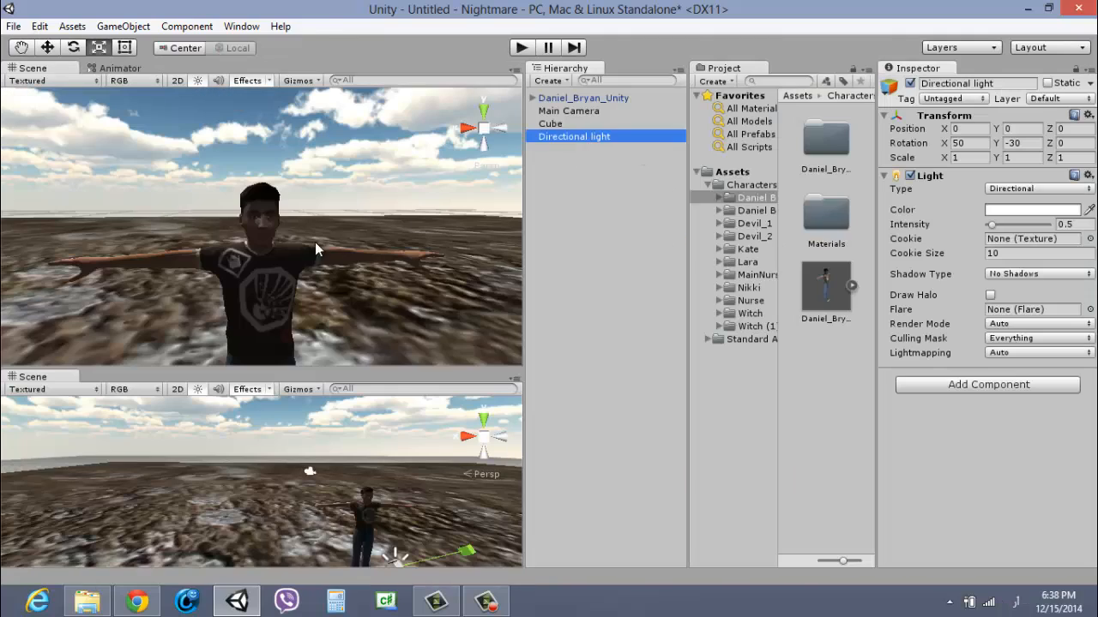
key("f")
key("e")
left_click_drag(318, 203, 304, 444)
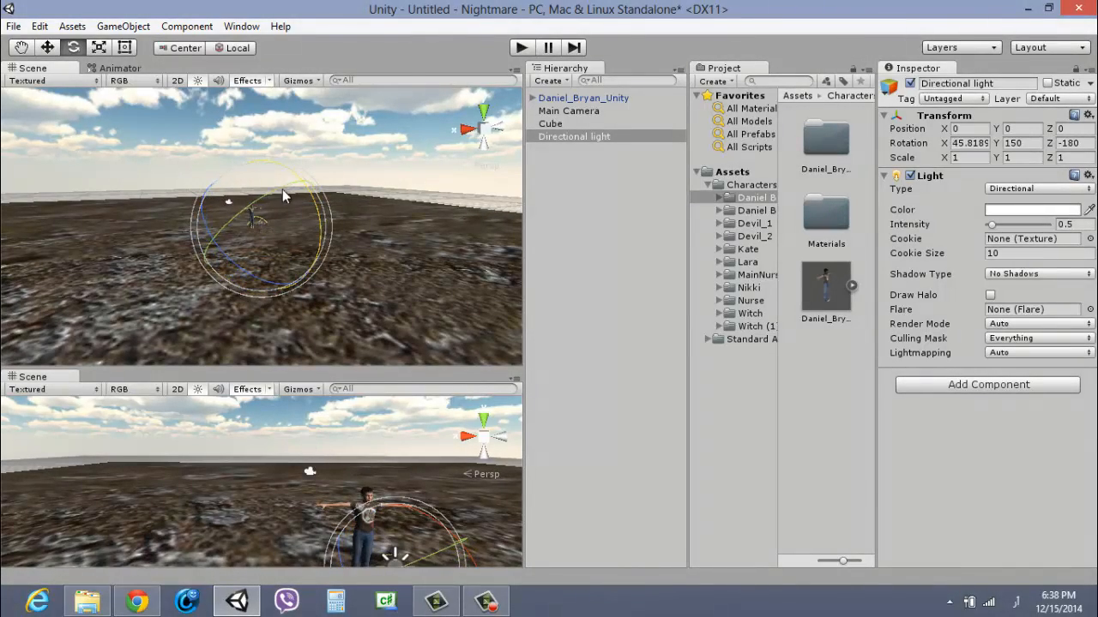
Frame the Daniel_Bryan_Unity character and examine its front and face under the rotated light.
left_click(267, 165)
left_click(248, 212)
key("f")
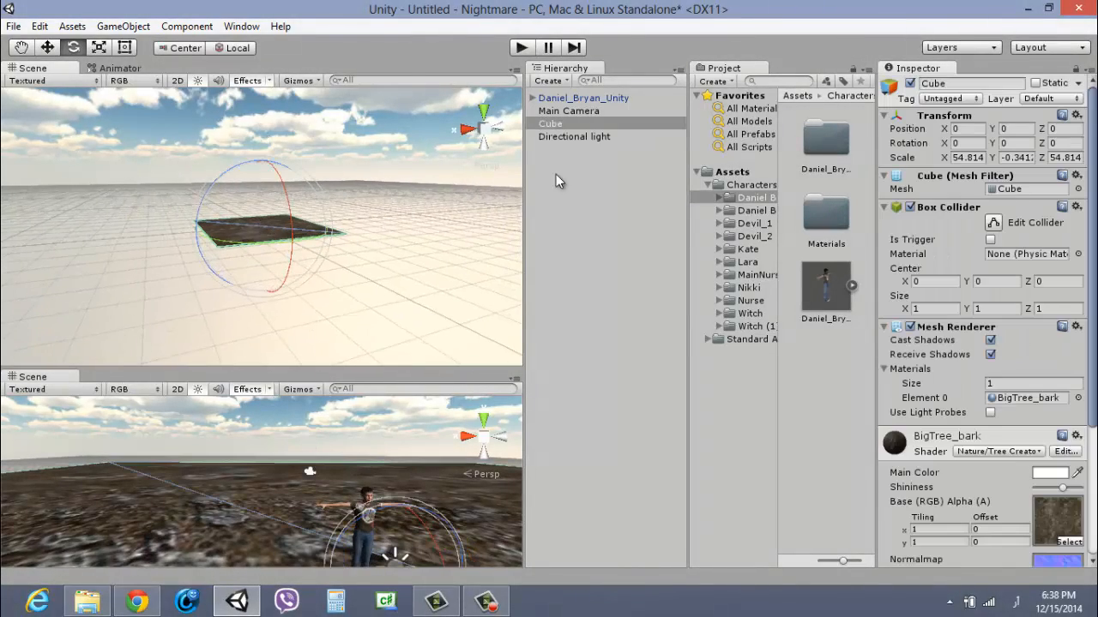
left_click(581, 99)
key("f")
key("shift+space")
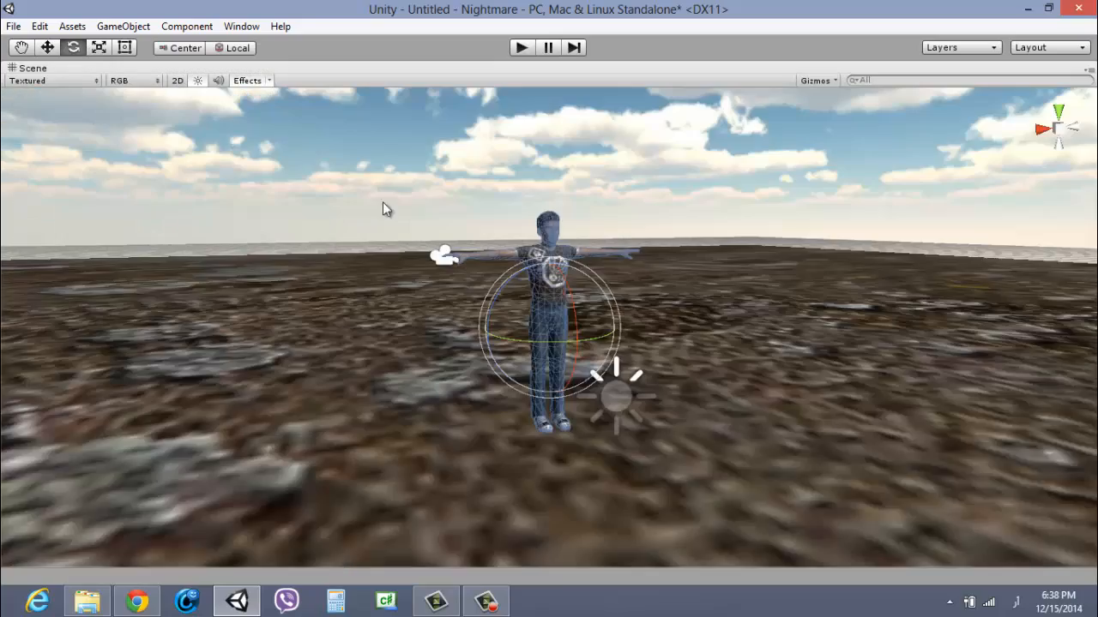
scroll(382, 202, "up", 5)
left_click(612, 202)
scroll(608, 198, "up", 5)
middle_click_drag(605, 190, 623, 383)
scroll(623, 383, "up", 3)
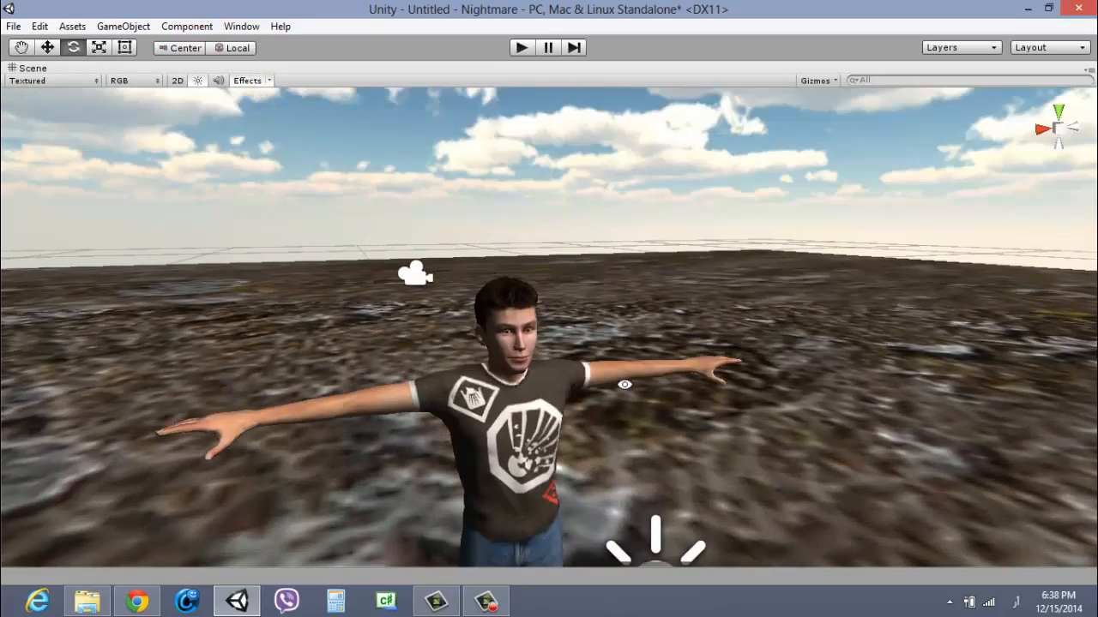
left_click_drag(625, 384, 687, 407, "alt")
scroll(506, 393, "up", 5)
scroll(506, 393, "down", 5)
key("shift+space")
Expand the character's bone hierarchy from master through Reference and Hips to Spine.
left_click(533, 99)
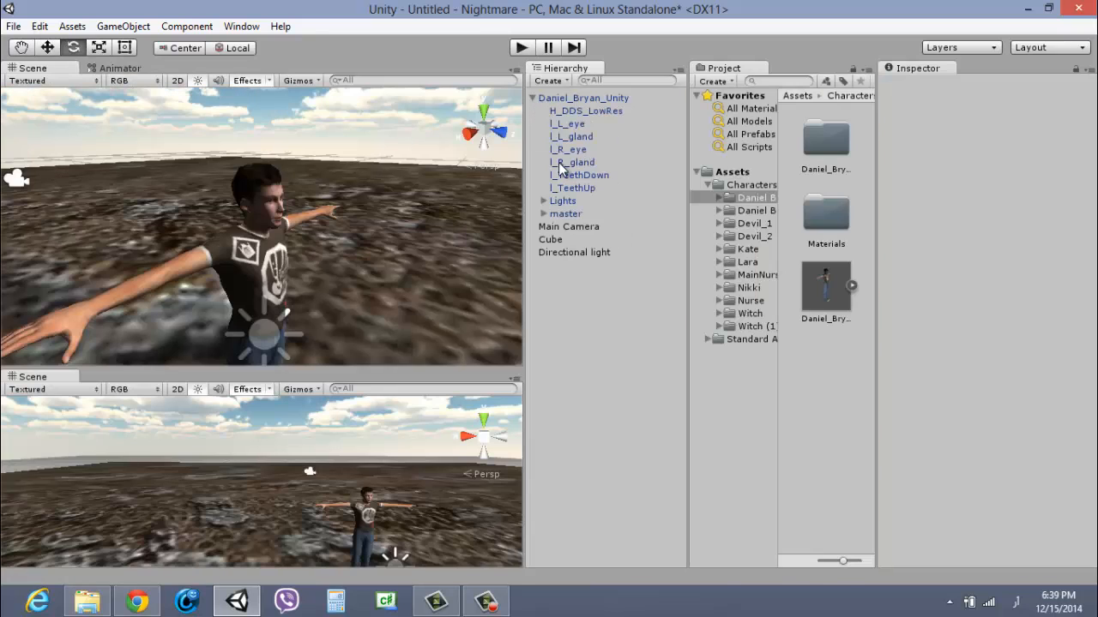
left_click(544, 213)
left_click(555, 227)
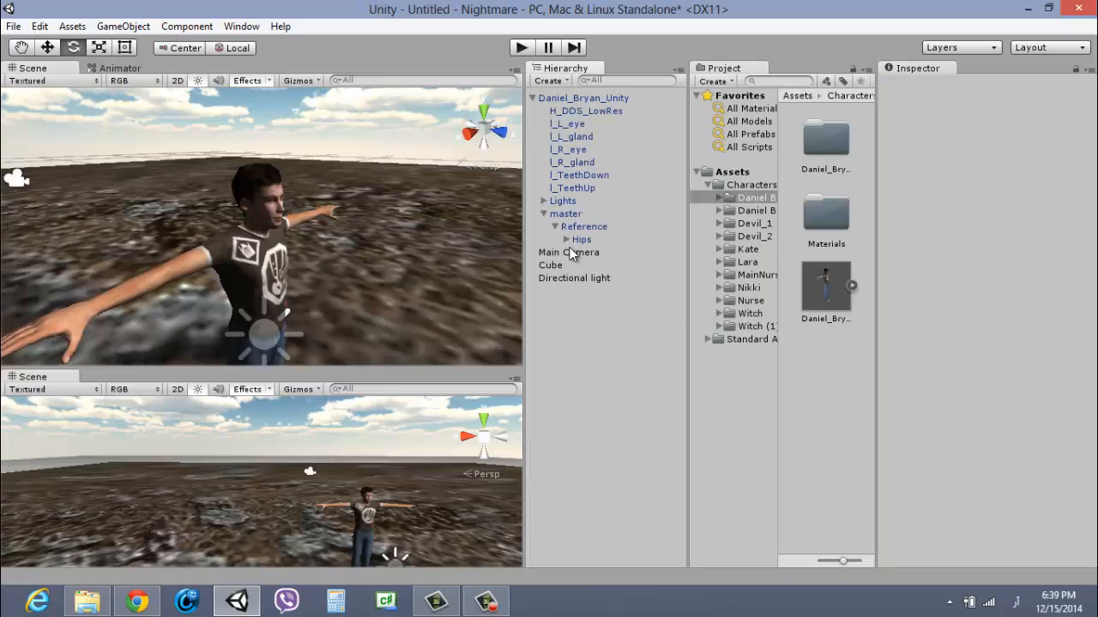
left_click(566, 239)
left_click(577, 278)
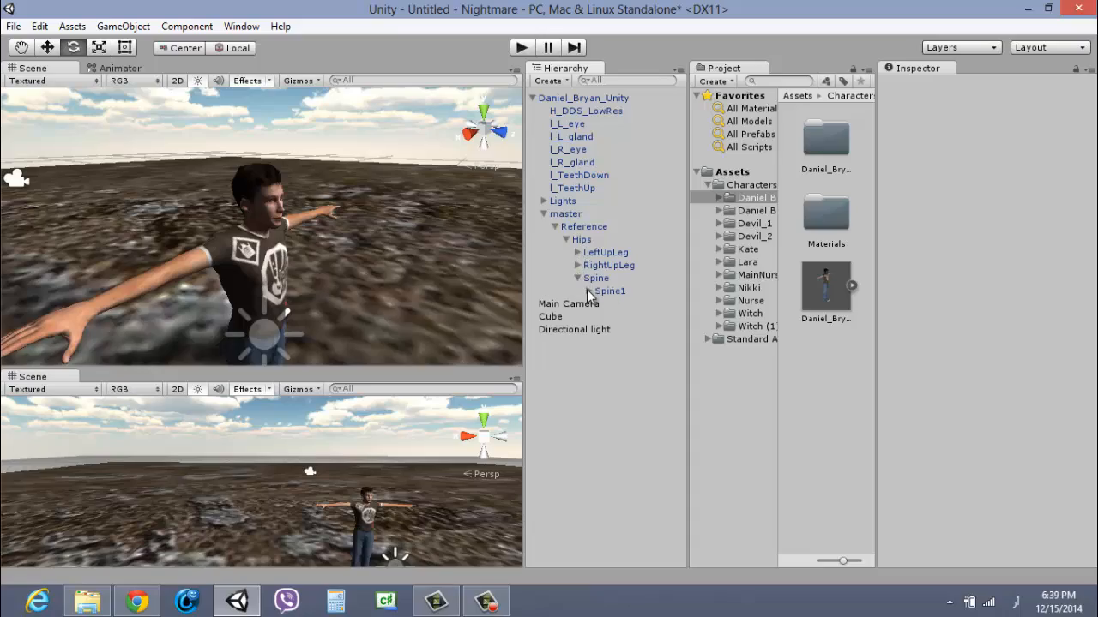
Rotate the character's RightUpLeg bone to swing the right leg, with an X rotation of about -70.1.
left_click(608, 267)
key("f")
left_click_drag(344, 289, 390, 299, "alt")
key("shift+space")
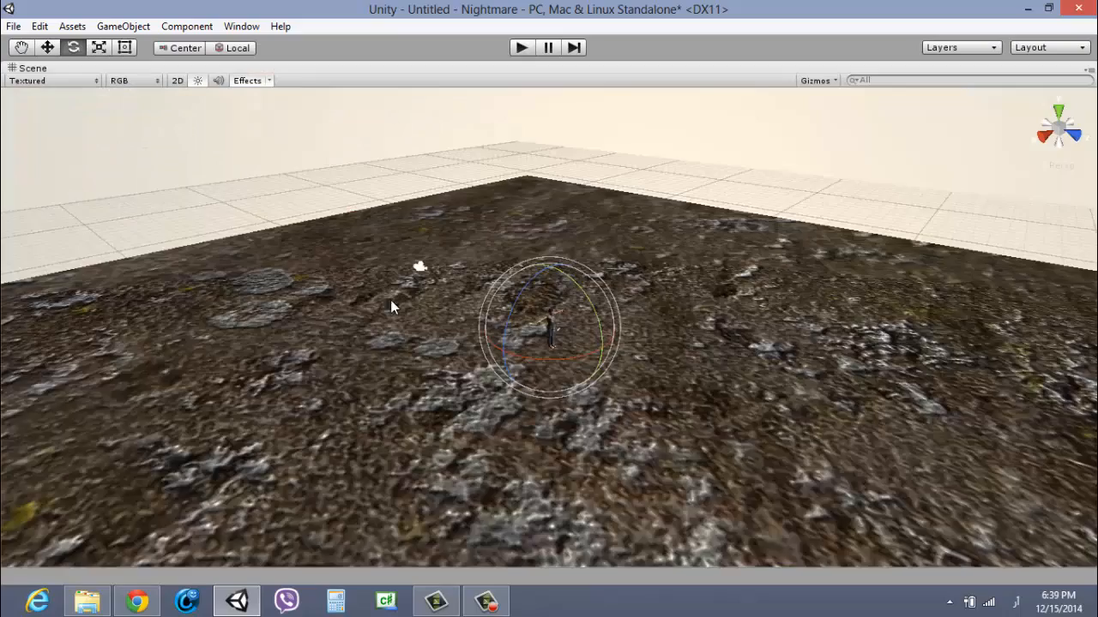
scroll(585, 414, "up", 4)
scroll(585, 412, "up", 10)
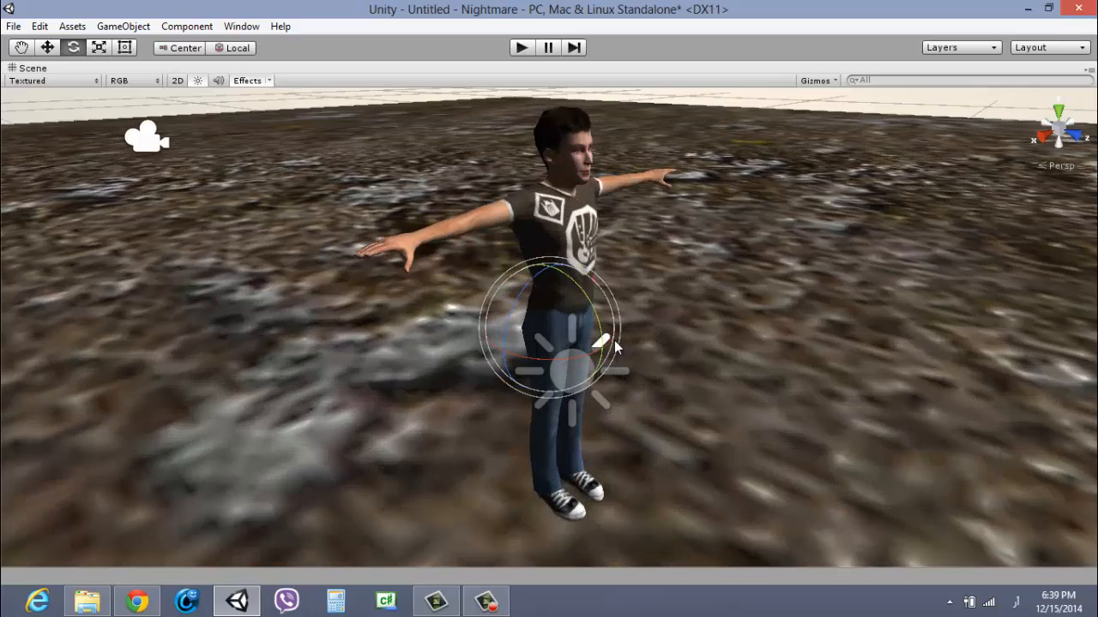
left_click_drag(592, 306, 620, 299)
key("shift+space")
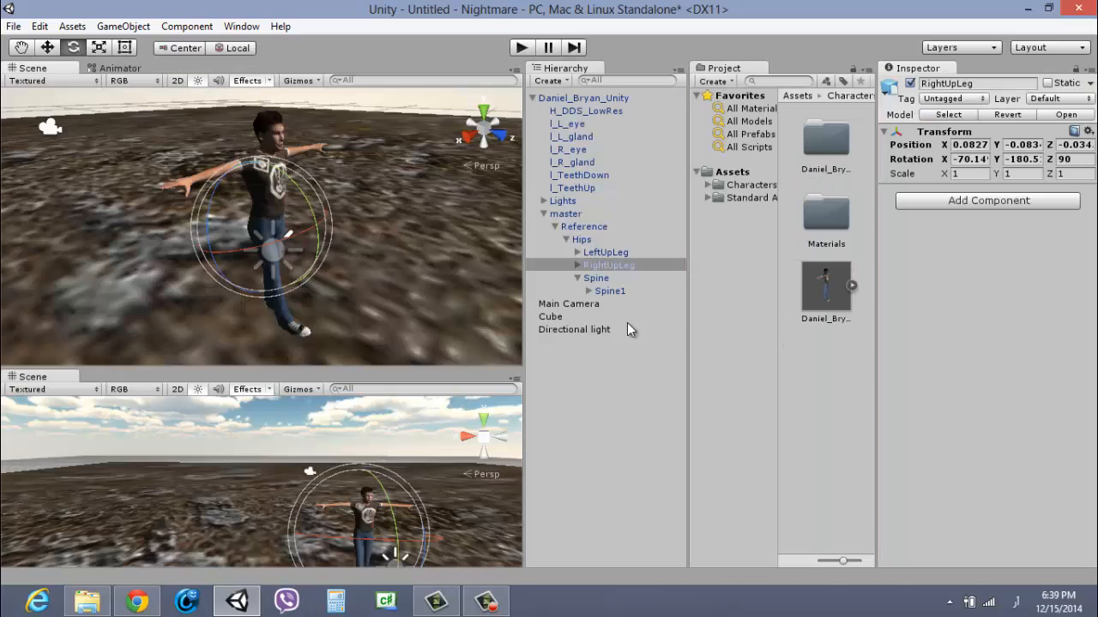
Rotate the RightLeg bone under RightUpLeg to bend the knee, with a Y rotation of about 49.7.
left_click(578, 266)
left_click(619, 278)
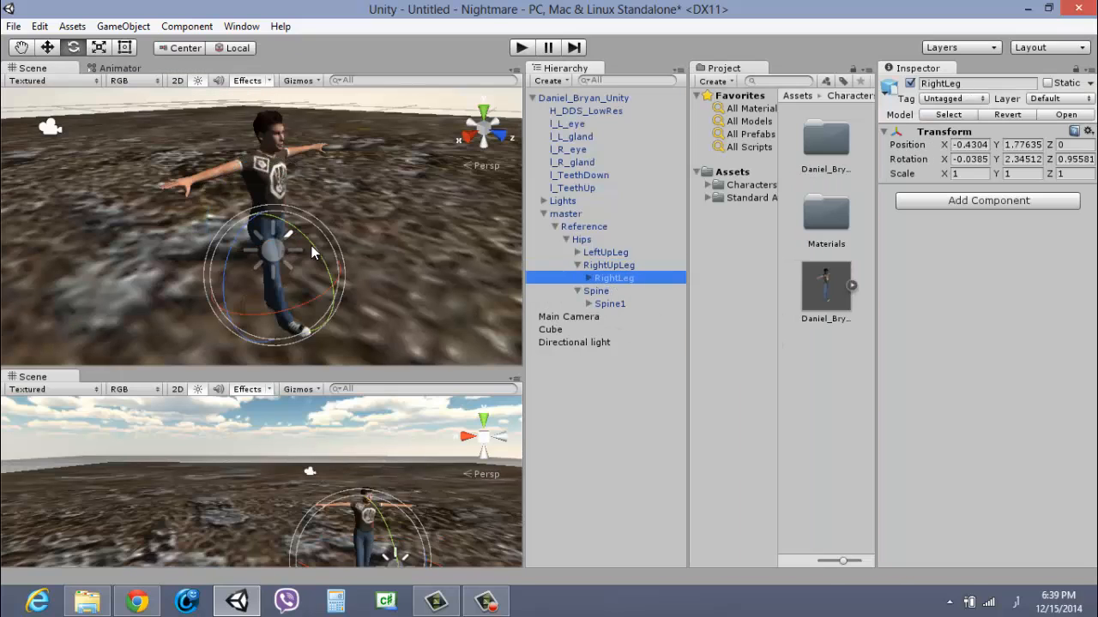
key("shift+space")
left_click_drag(614, 434, 614, 513)
Examine the posed character from the front and up close, and collapse its bone hierarchy.
left_click_drag(734, 475, 463, 459, "alt")
scroll(643, 240, "up", 4)
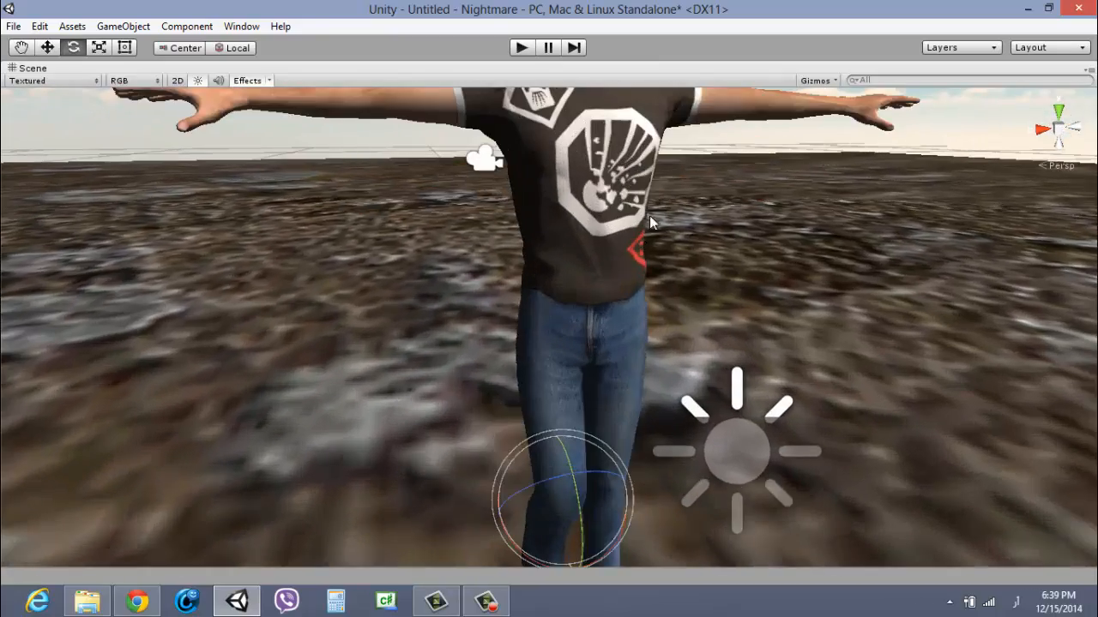
middle_click_drag(649, 215, 591, 439)
key("shift+space")
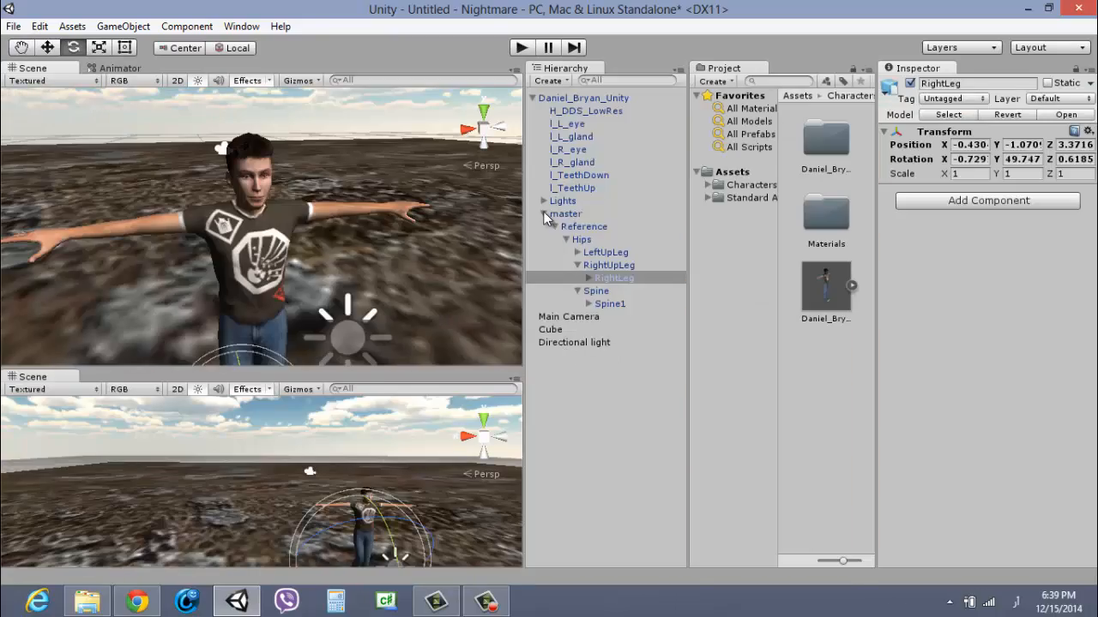
left_click(532, 98)
key("shift+space")
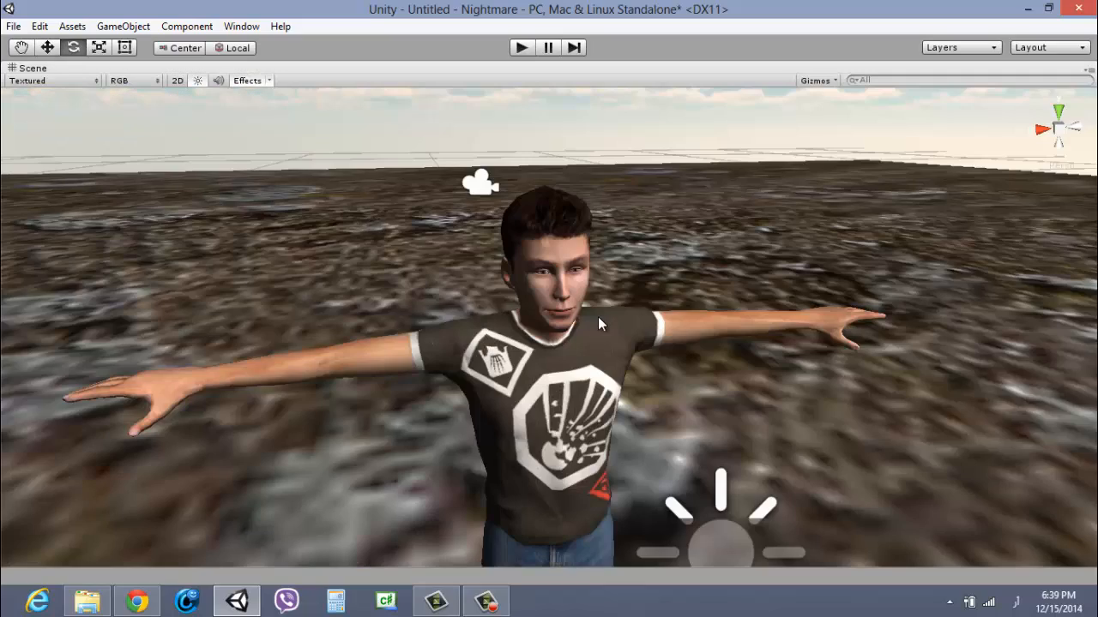
scroll(605, 317, "up", 10)
scroll(616, 321, "down", 7)
mouse_move(615, 320)
left_mouse_down("alt")
mouse_move(697, 336)
mouse_move(628, 354)
mouse_move(626, 323)
left_mouse_up("alt")
scroll(697, 336, "down", 4)
key("shift+space")
left_click(560, 99)
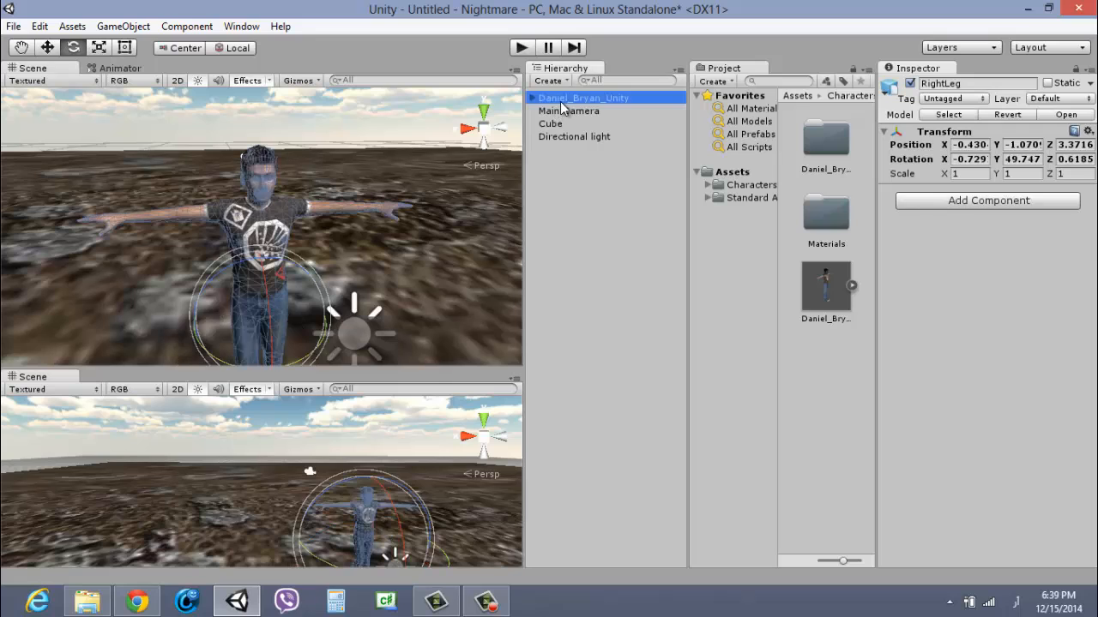
Place the Devil_1_Unity and Devil_2_Unity characters on the ground, one on each side of the first character.
left_click(751, 185)
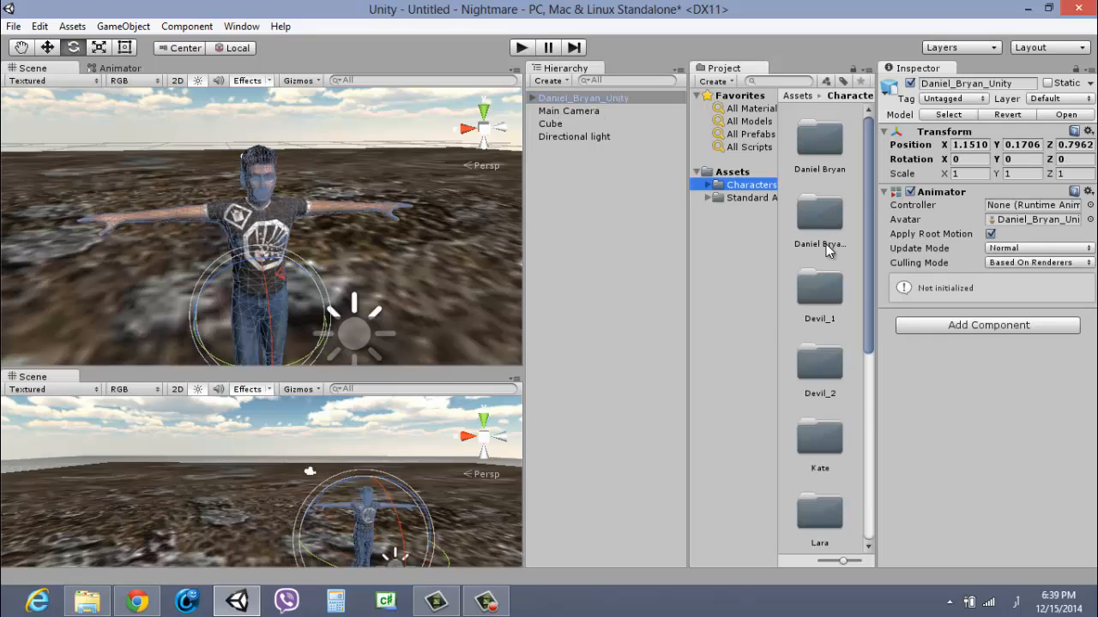
double_click(826, 296)
left_click_drag(824, 302, 364, 322)
key("f")
left_click(755, 237)
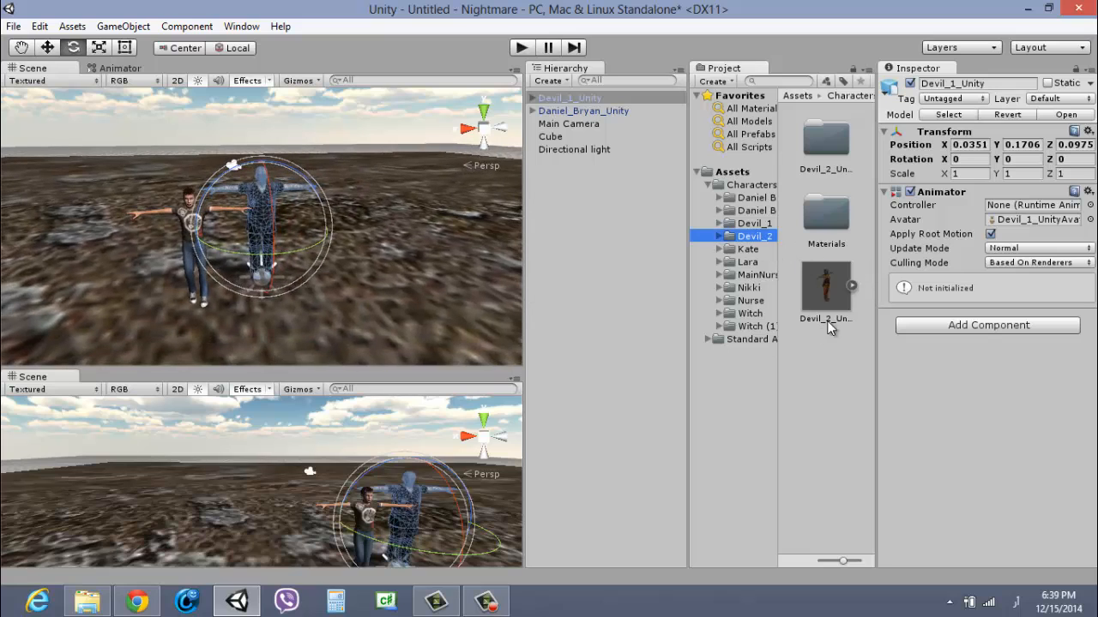
left_click_drag(826, 292, 143, 289)
key("f")
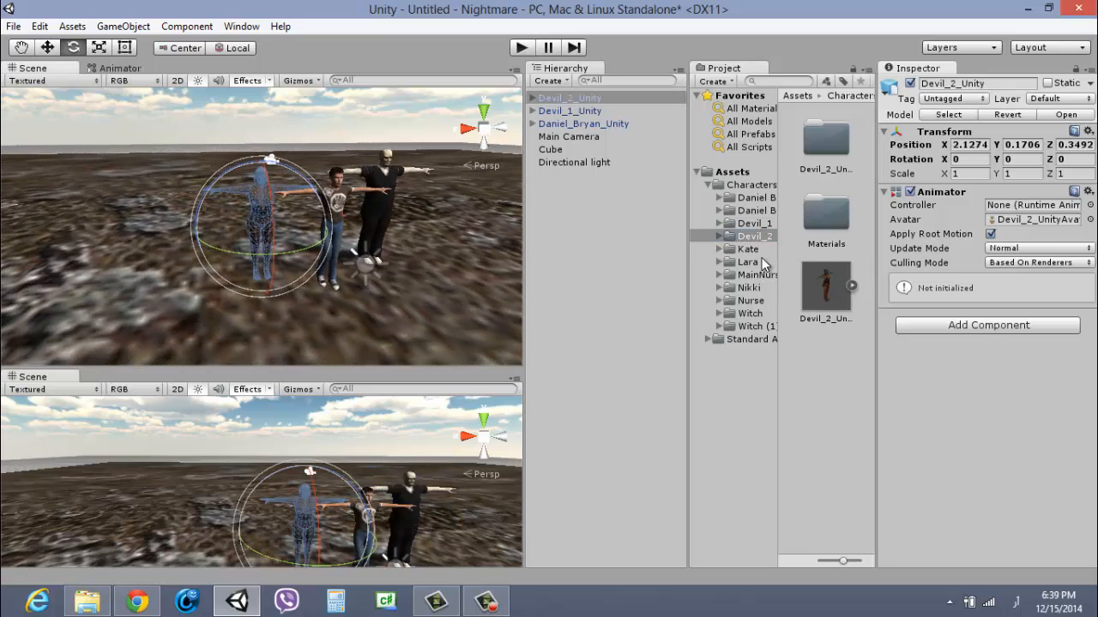
Add the Kate_Unity and Lara_Unity characters to the scene in line with the others.
left_click(747, 249)
left_click_drag(826, 292, 195, 275)
key("f")
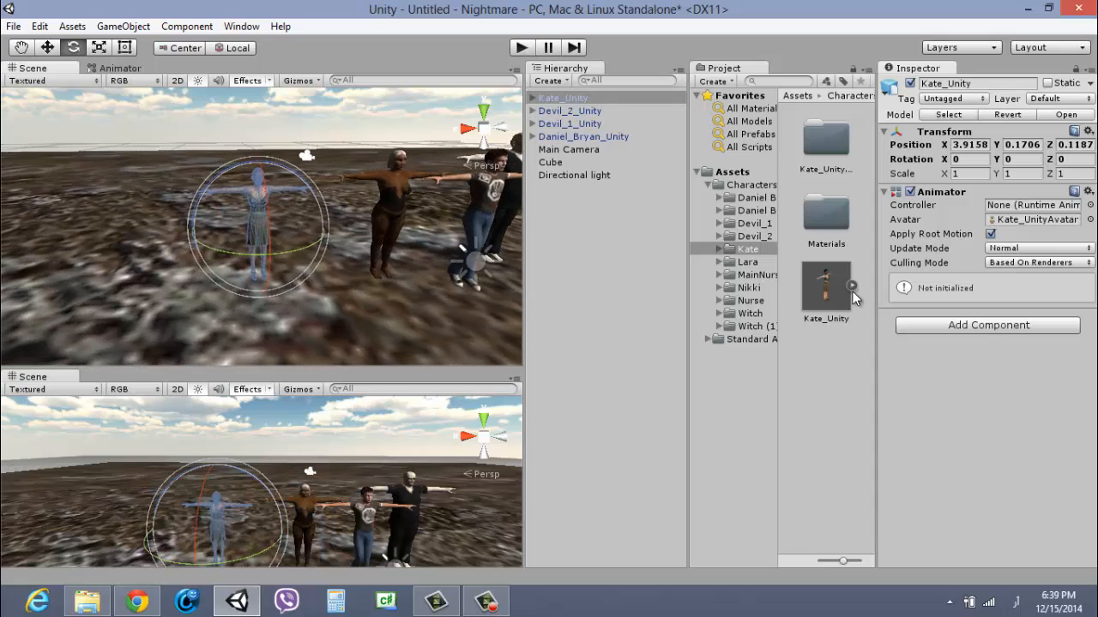
left_click(747, 262)
left_click_drag(839, 316, 154, 283)
Place the MainNurse_Unity and Nikki_Unity characters on the ground in front of the row.
left_click(756, 275)
left_click_drag(835, 304, 189, 283)
left_click(748, 287)
left_click_drag(841, 315, 325, 274)
key("f")
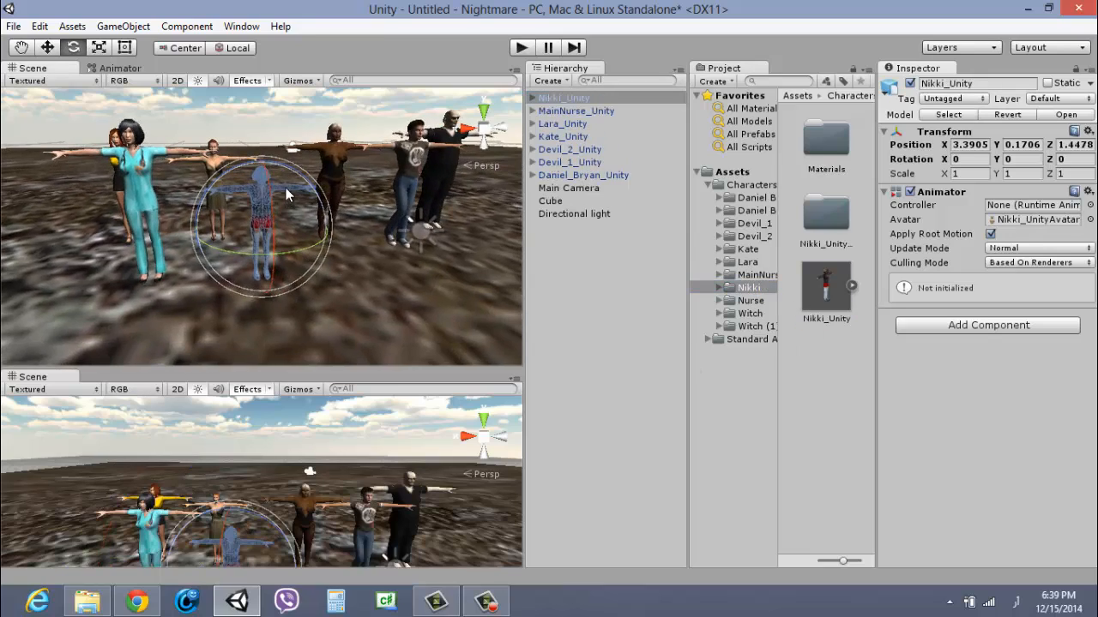
Examine the group of placed characters from several angles in an enlarged scene view.
key("shift+space")
scroll(434, 181, "up", 5)
left_click(632, 117)
middle_click_drag(632, 118, 593, 357)
scroll(636, 270, "up", 4)
left_click_drag(585, 356, 566, 313, "alt")
scroll(567, 317, "down", 5, "alt")
left_click_drag(620, 417, 609, 349, "alt")
key("shift+space")
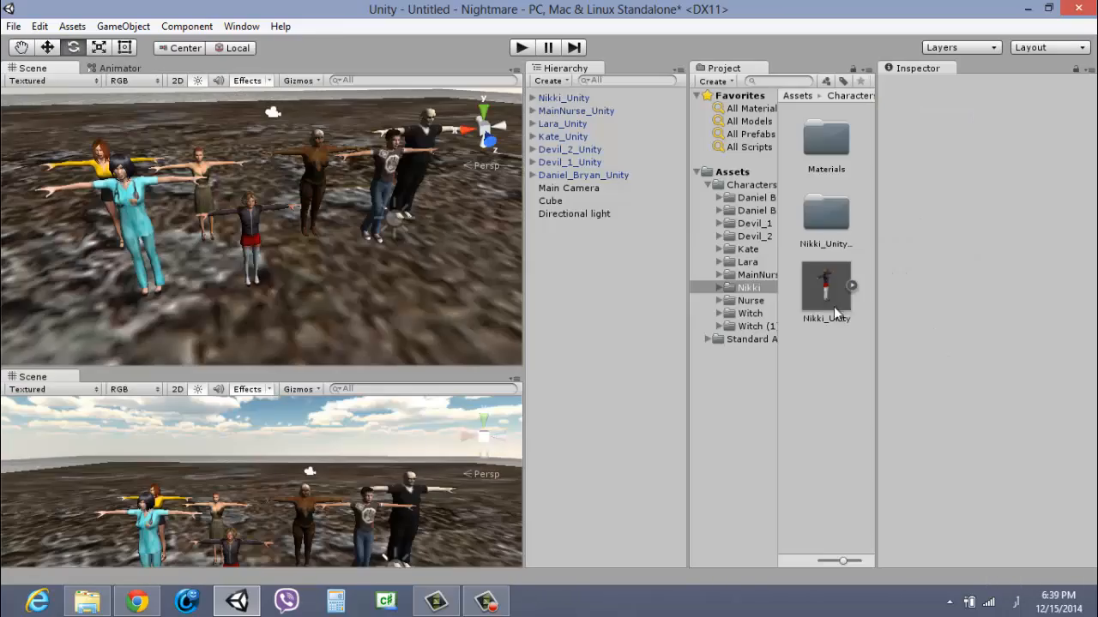
Place the Nurse_Unity character on the ground near the group and frame it.
left_click(749, 302)
left_click_drag(820, 300, 367, 294)
key("f")
Examine the Nurse_Unity character's face and clothing up close and view the whole group around it.
key("shift+space")
scroll(427, 202, "up", 7, "alt")
left_click_drag(897, 455, 759, 266, "alt")
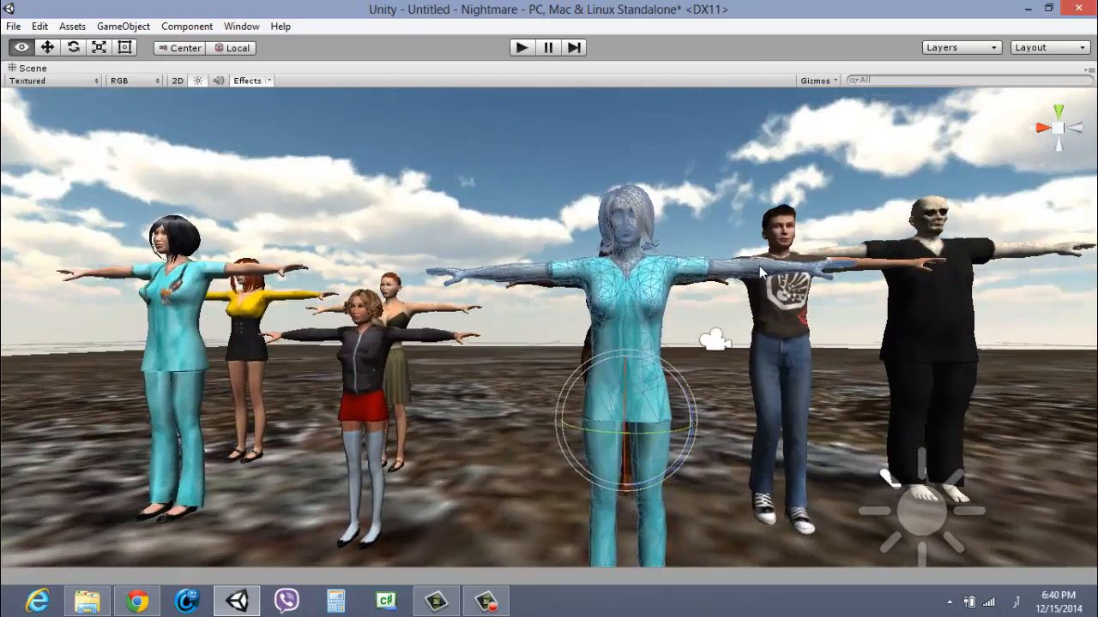
left_click(738, 224)
scroll(801, 249, "up", 5)
scroll(771, 294, "down", 4)
middle_click_drag(769, 298, 695, 402)
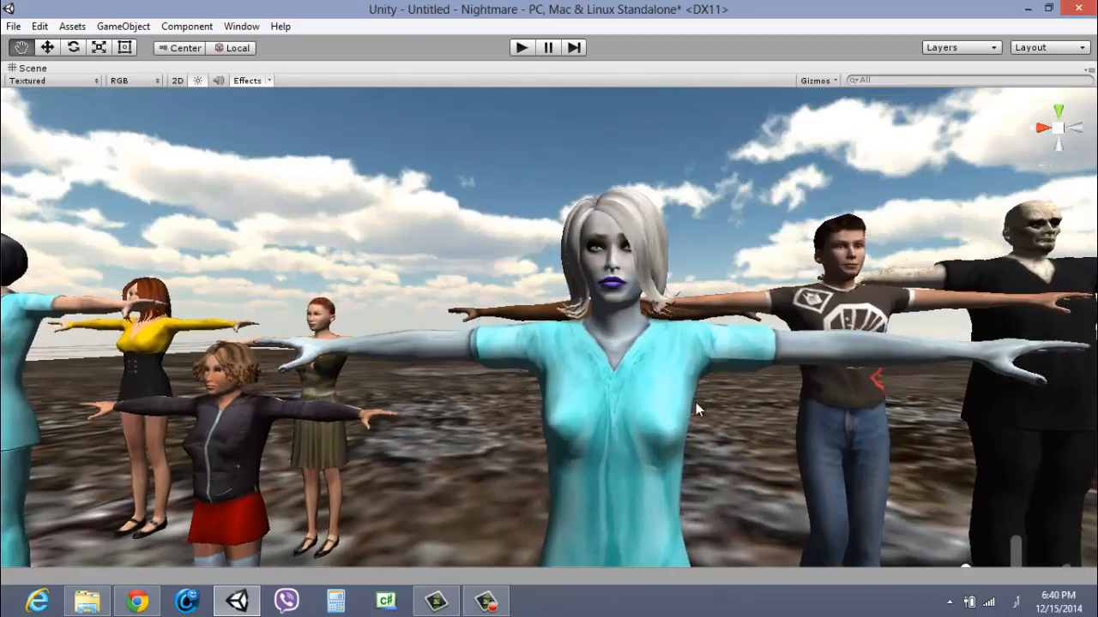
left_click_drag(660, 343, 742, 354, "alt")
scroll(806, 297, "up", 5)
left_click_drag(806, 296, 686, 307, "alt")
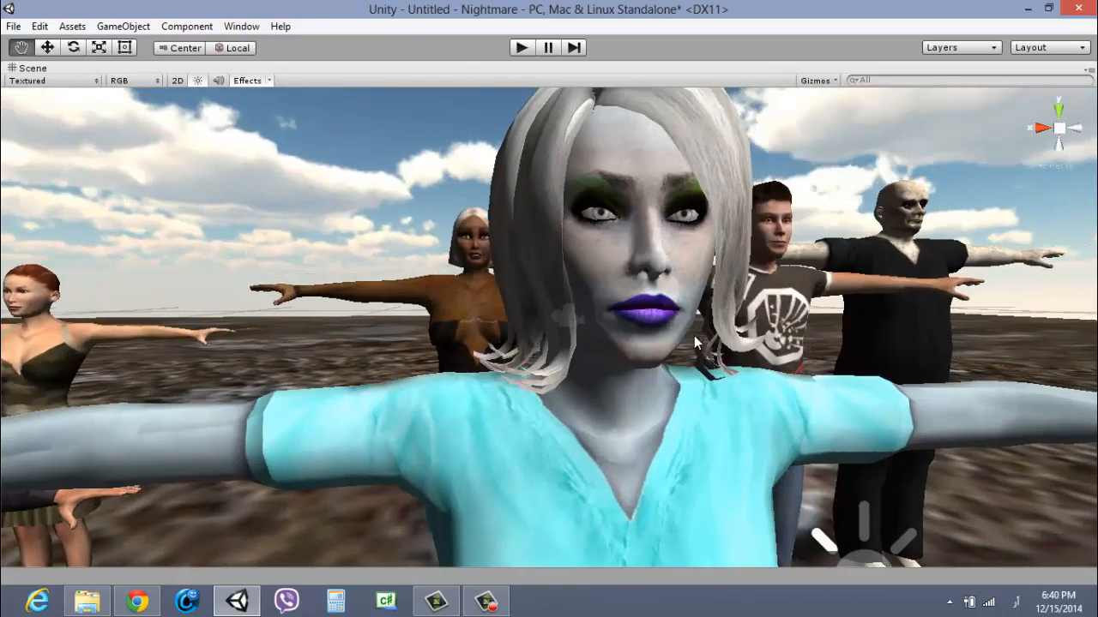
scroll(678, 369, "down", 5)
middle_click_drag(660, 414, 633, 330)
left_click_drag(626, 351, 728, 403, "alt")
scroll(729, 395, "down", 4)
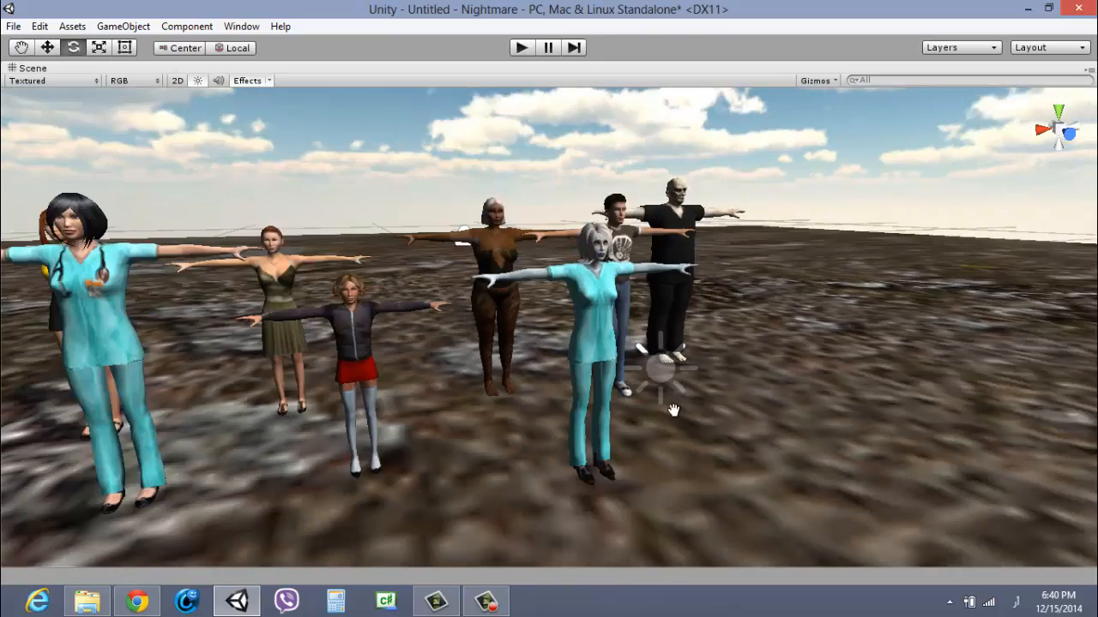
middle_click_drag(691, 365, 765, 356)
key("shift+space")
Place both Witch_Unity characters, from the Witch and Witch (1) folders, in front of the group.
left_click(746, 314)
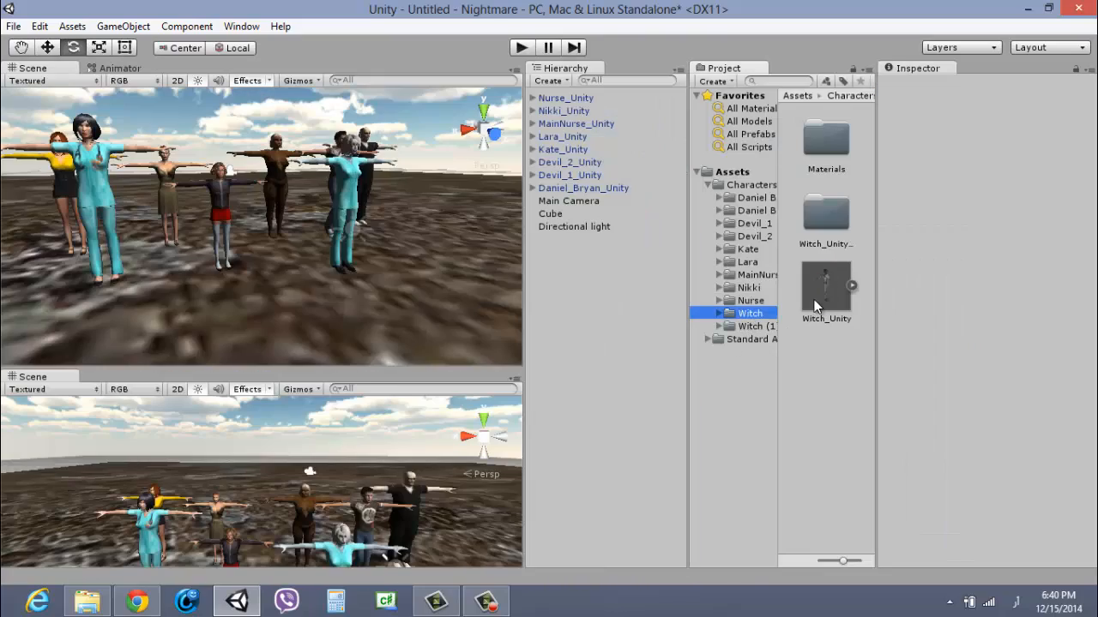
left_click_drag(815, 296, 281, 335)
left_click(736, 326)
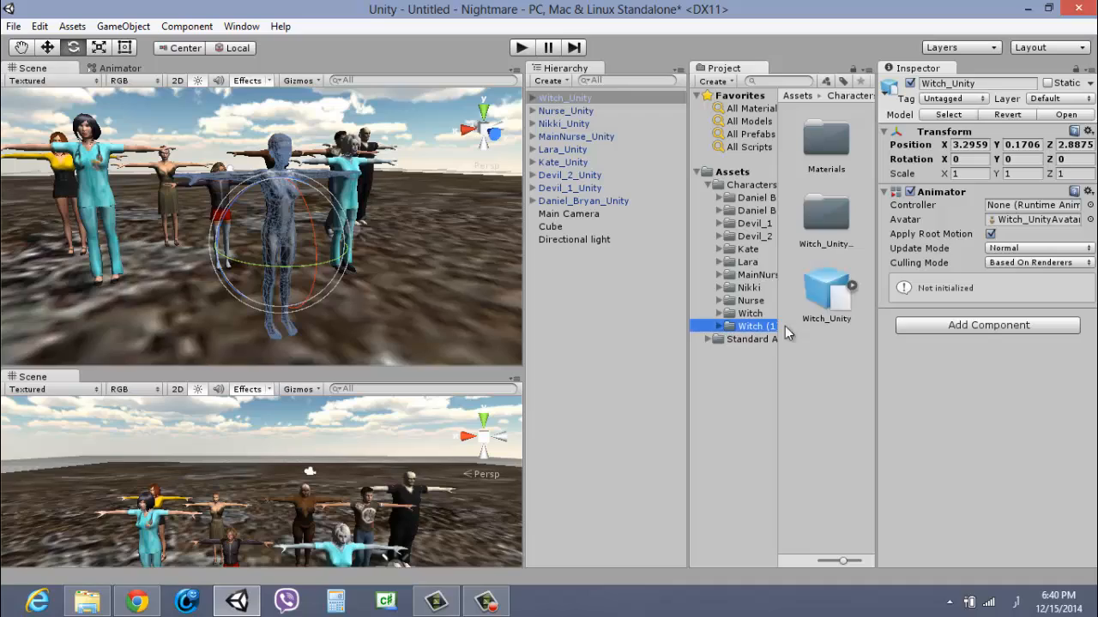
left_click_drag(819, 299, 171, 353)
key("f")
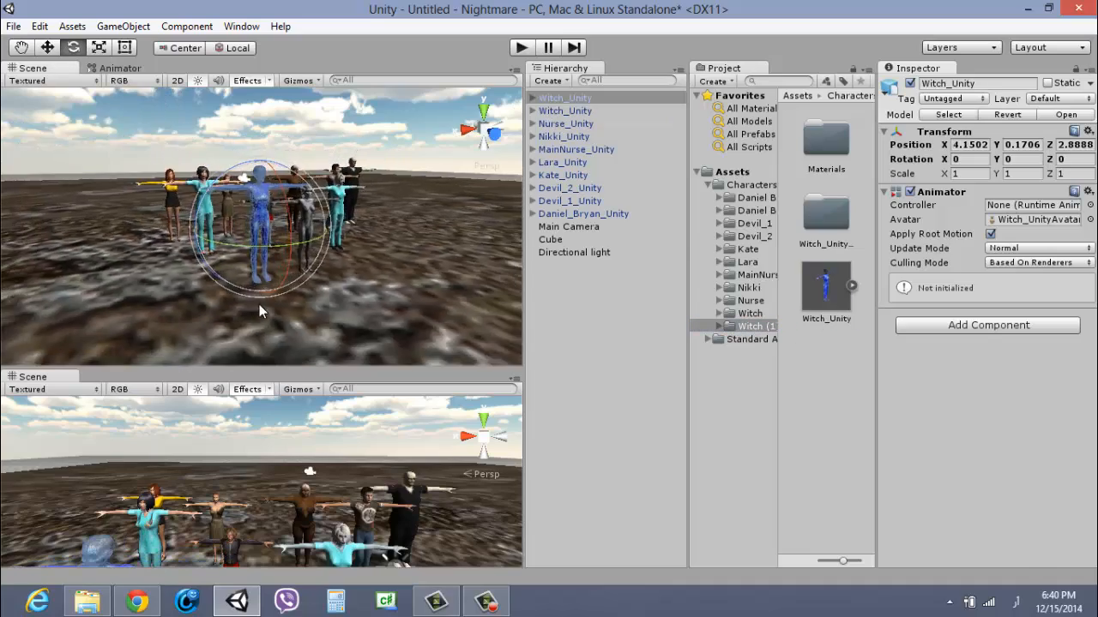
Examine the silver and blue witch characters up close, together with the rest of the group.
key("shift+space")
left_click_drag(630, 334, 602, 314, "alt")
left_click(659, 302)
key("f")
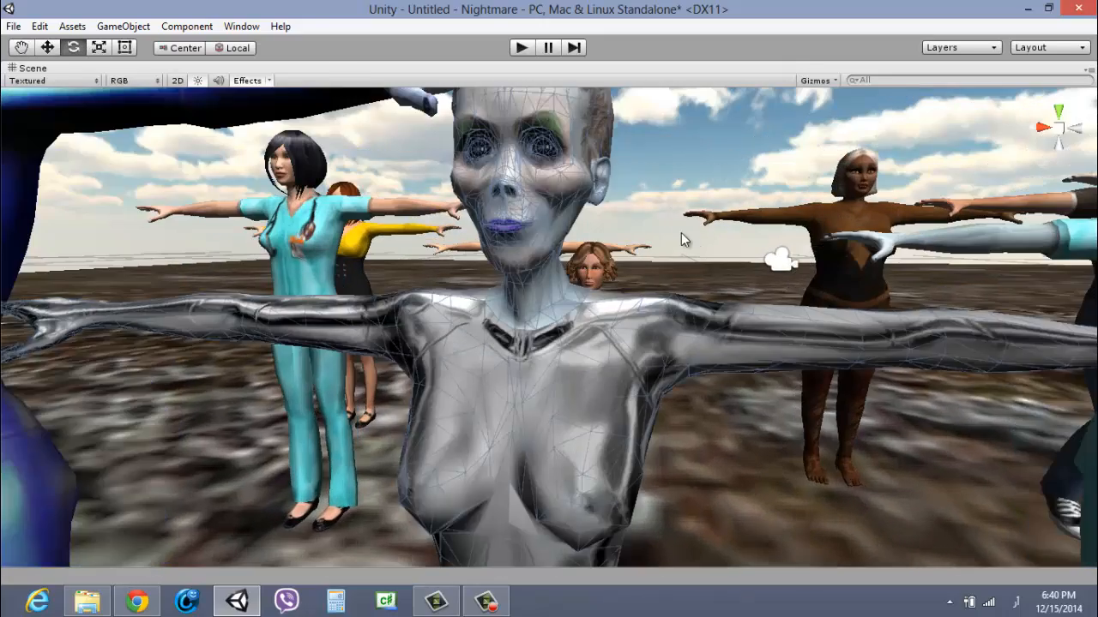
left_click(681, 234)
scroll(610, 345, "down", 5)
left_click_drag(610, 345, 652, 361, "alt")
middle_click_drag(601, 360, 454, 312)
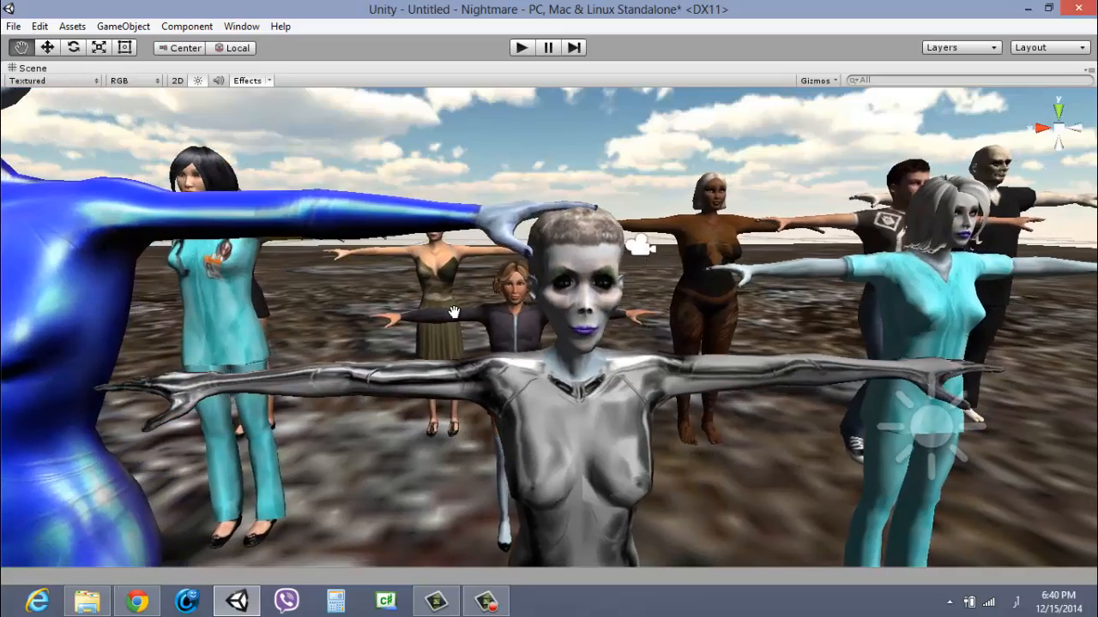
left_click_drag(635, 330, 663, 352, "alt")
scroll(663, 353, "down", 3)
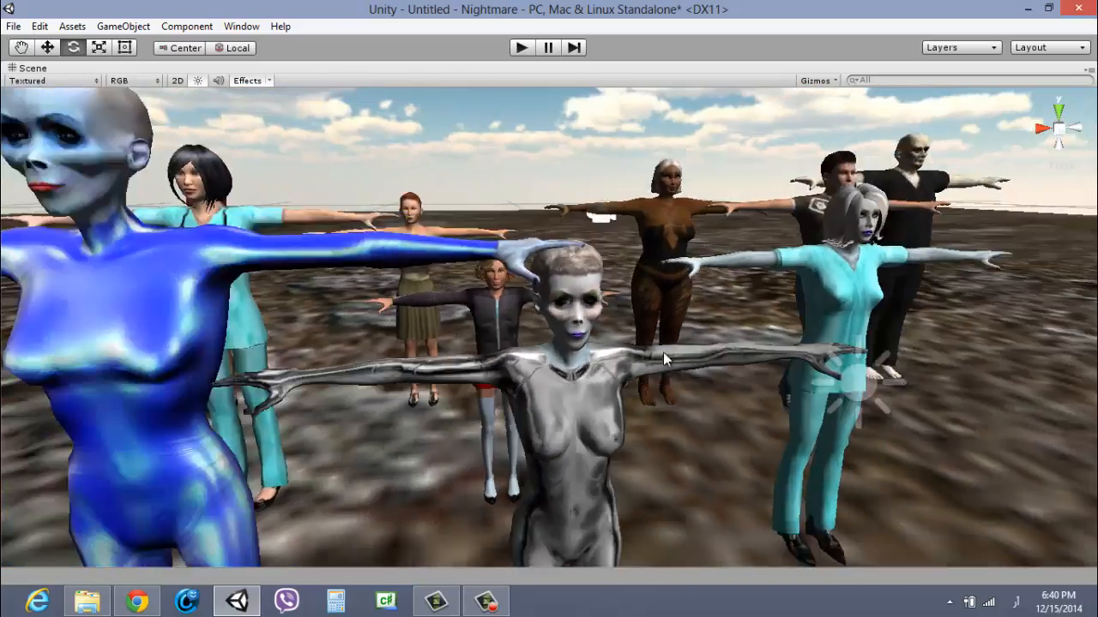
scroll(663, 353, "down", 3)
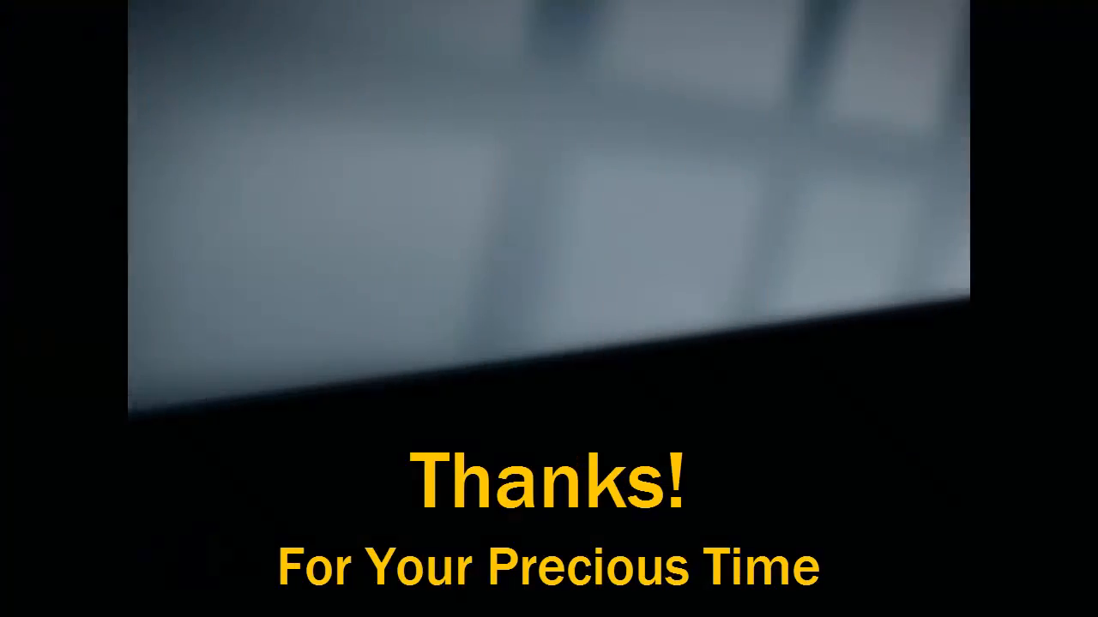